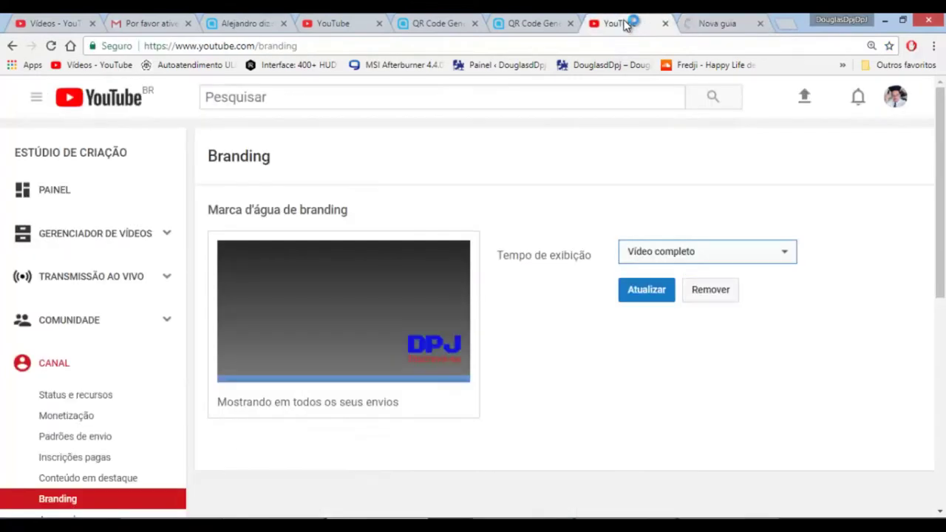
Step: Open the video CRASH DRONE #01 DRONE VS FOGO for editing and play it full screen to check its watermark
{"action": "left_click", "coordinate": [715, 23]}
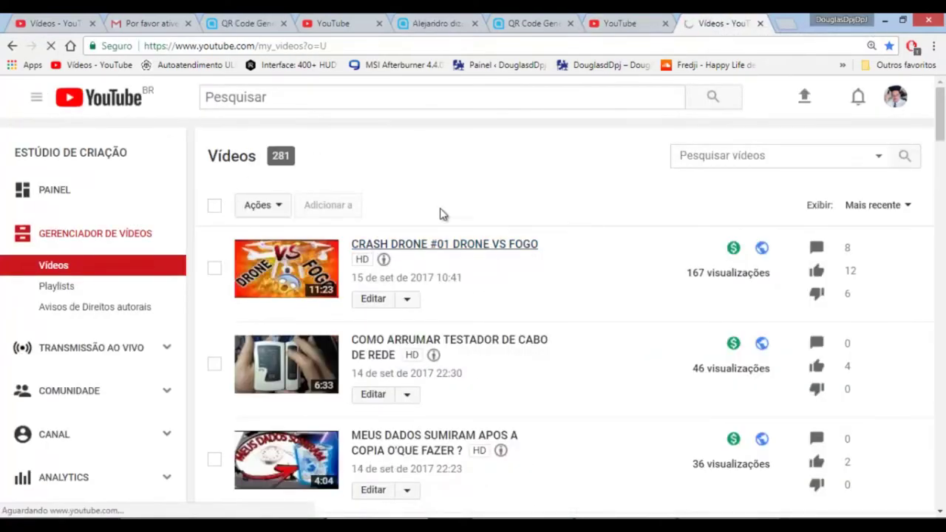
{"action": "left_click", "coordinate": [446, 244]}
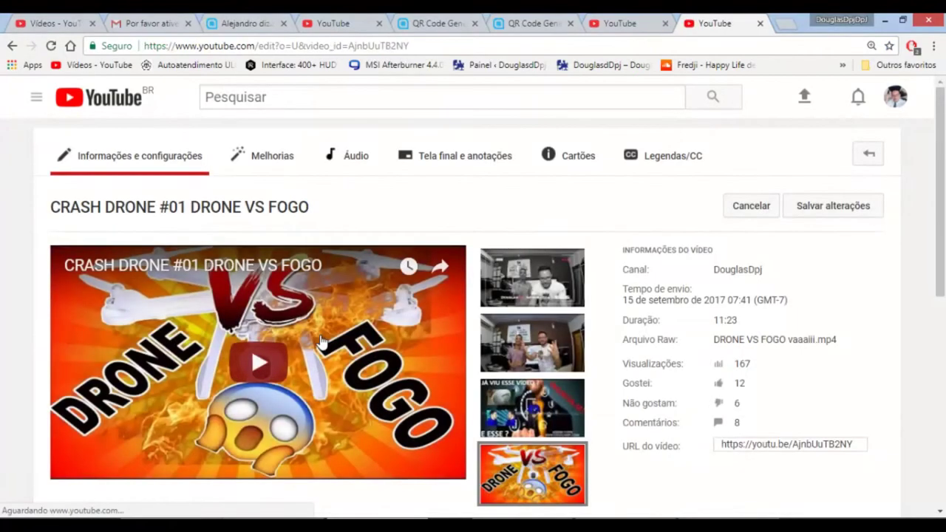
{"action": "double_click", "coordinate": [320, 331]}
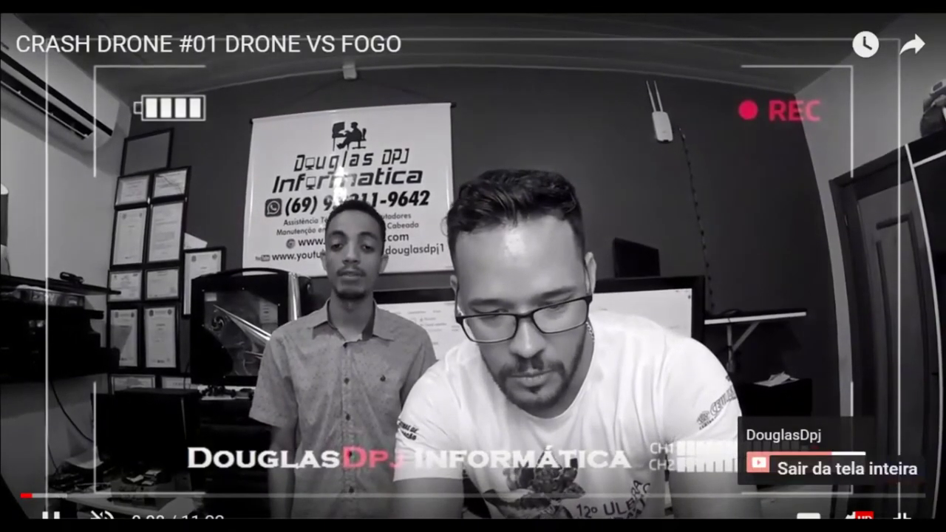
{"action": "left_click", "coordinate": [901, 517]}
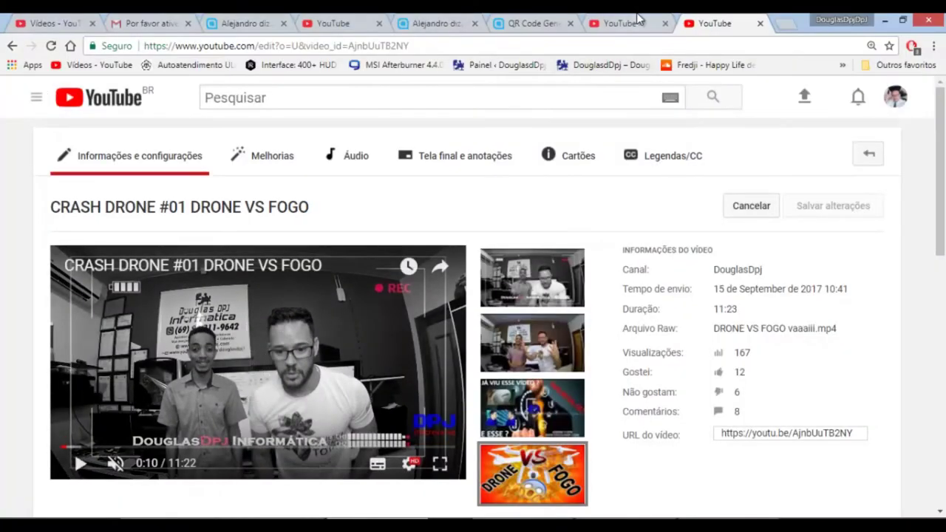
Step: Return to the creator studio dashboard and open the channel's Branding settings
{"action": "left_click", "coordinate": [628, 22]}
{"action": "left_click", "coordinate": [670, 254]}
{"action": "left_click", "coordinate": [384, 252]}
{"action": "left_click", "coordinate": [54, 193]}
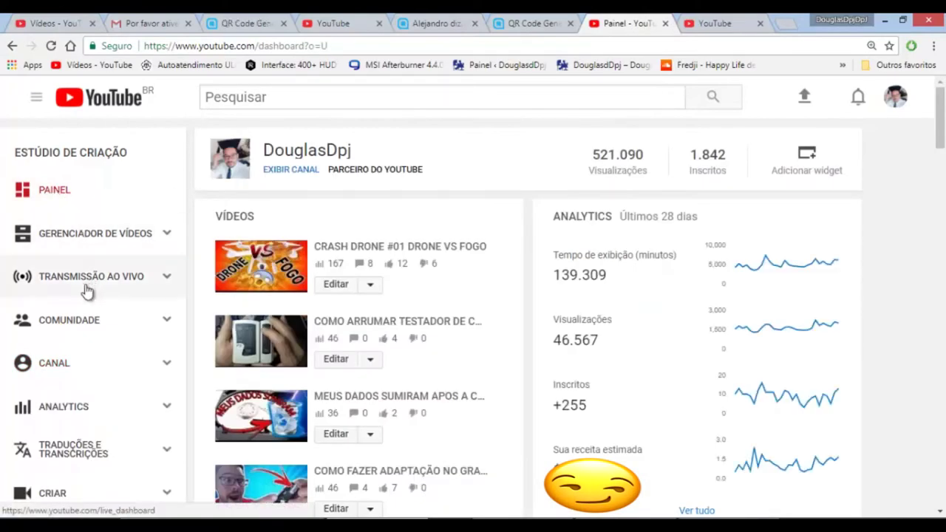
{"action": "left_click", "coordinate": [69, 370]}
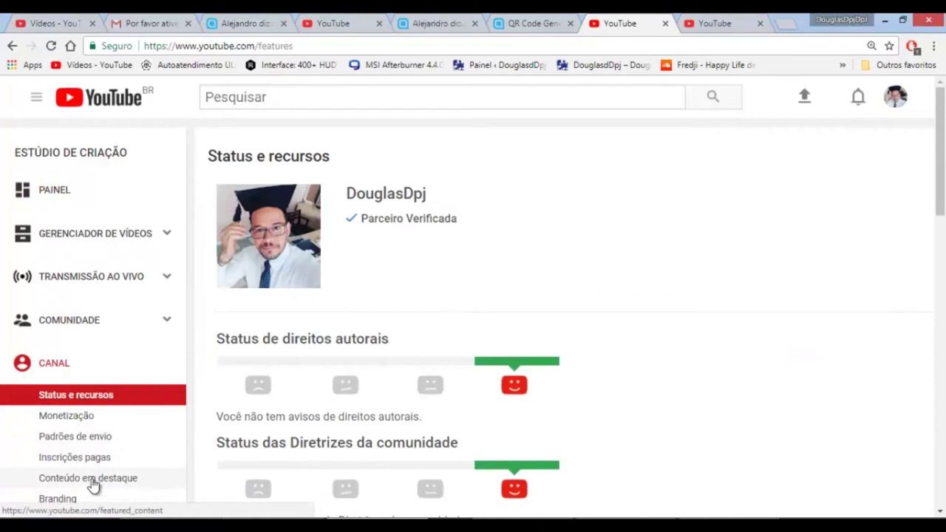
{"action": "left_click", "coordinate": [59, 499]}
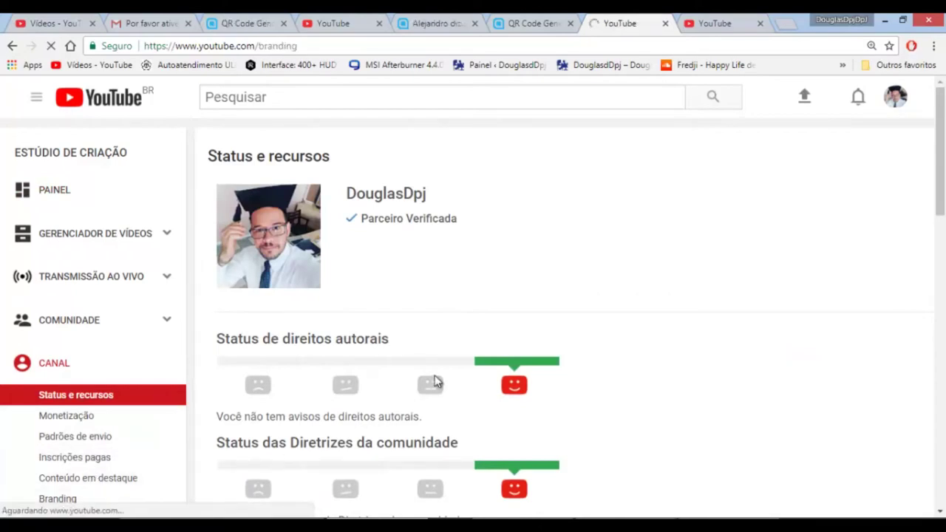
Step: Check the watermark's display-time options and remove the current branding watermark from the channel
{"action": "left_click", "coordinate": [680, 254]}
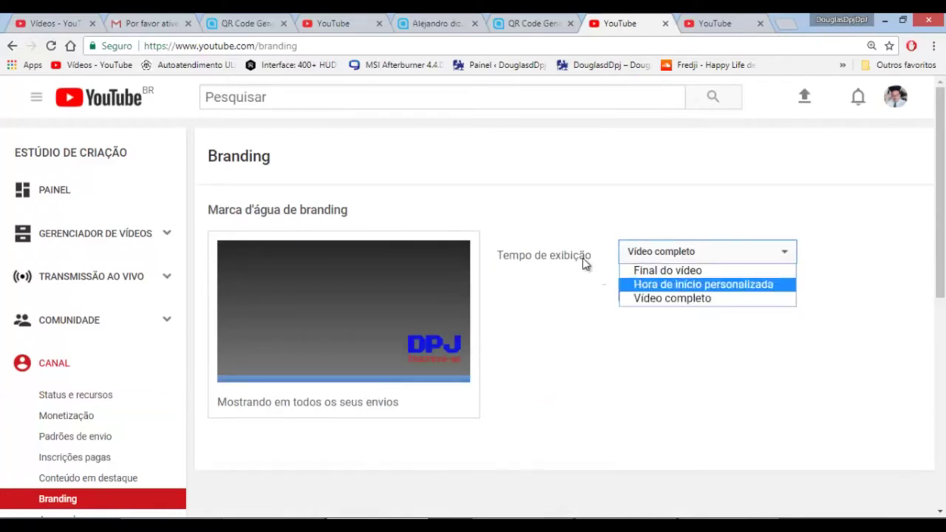
{"action": "left_click", "coordinate": [595, 275]}
{"action": "scroll", "coordinate": [417, 372], "scroll_direction": "down", "scroll_amount": 1}
{"action": "scroll", "coordinate": [401, 286], "scroll_direction": "down", "scroll_amount": 1}
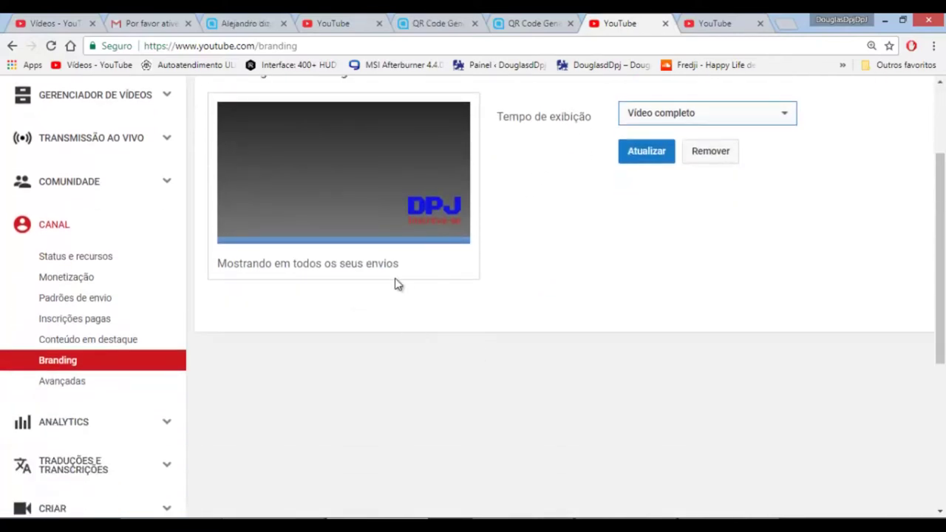
{"action": "scroll", "coordinate": [397, 276], "scroll_direction": "up", "scroll_amount": 2}
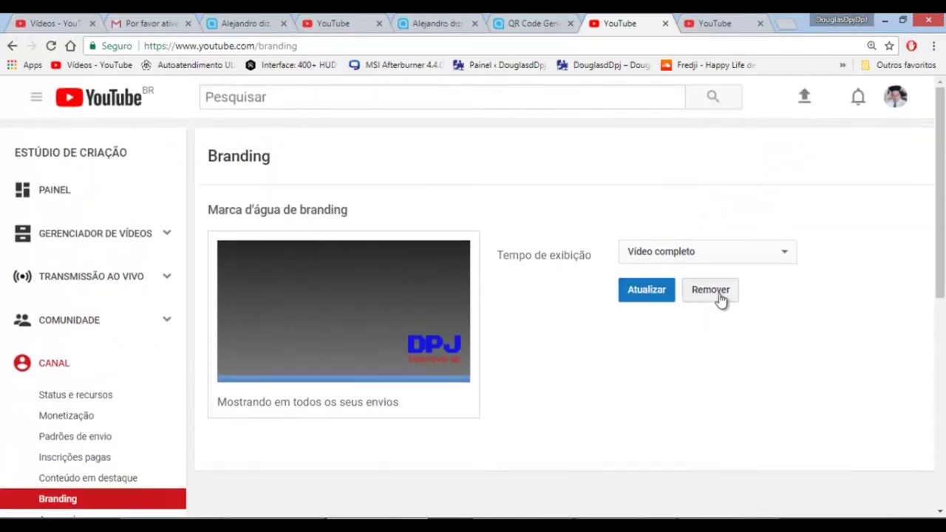
{"action": "left_click", "coordinate": [637, 288]}
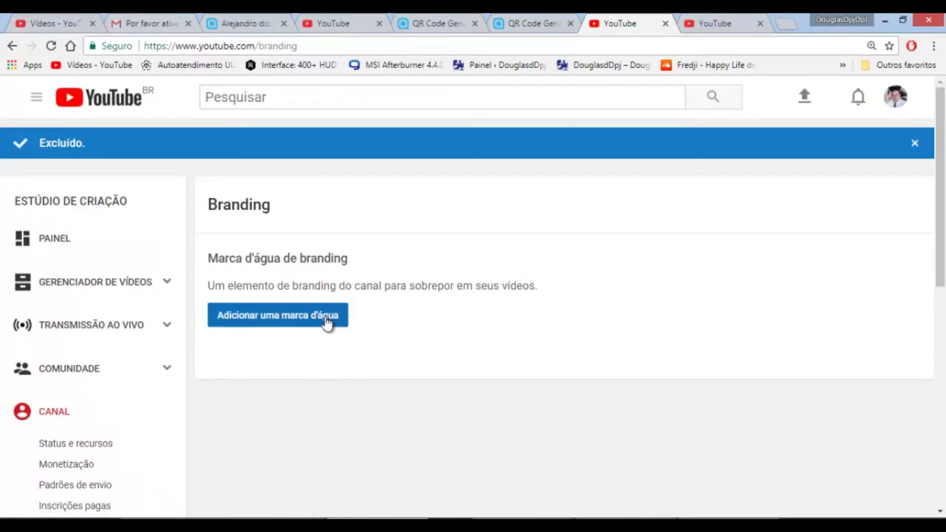
Step: Start adding a new watermark and examine the recommended file formats, maximum size and transparency examples
{"action": "left_click", "coordinate": [328, 319]}
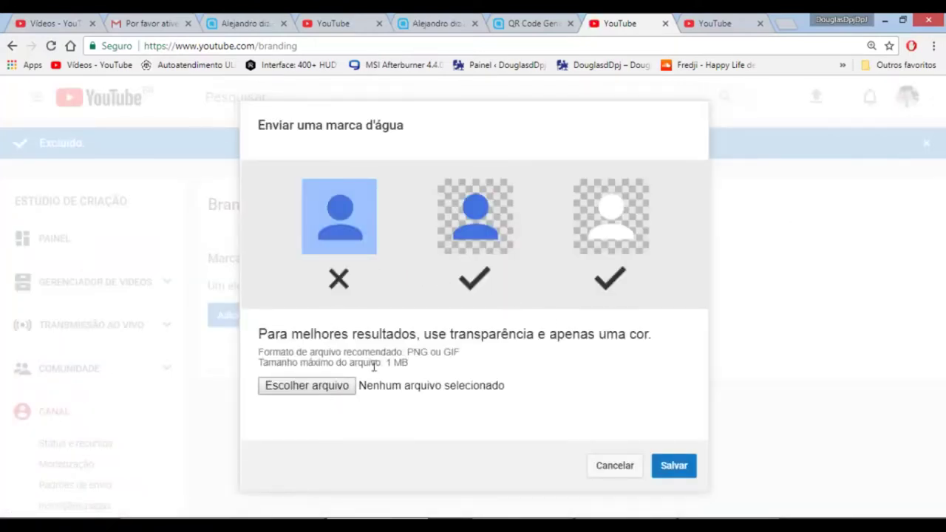
{"action": "left_click_drag", "start_coordinate": [411, 359], "coordinate": [389, 364]}
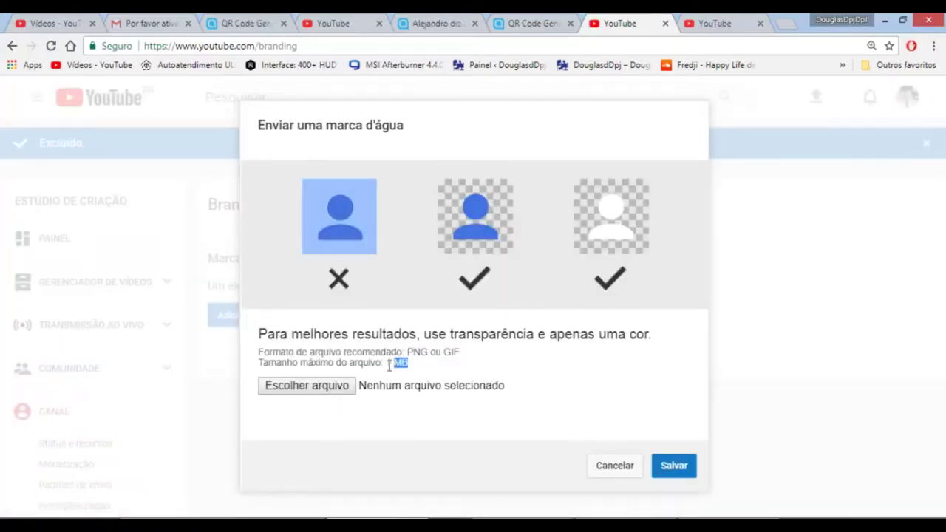
{"action": "triple_click", "coordinate": [414, 352]}
{"action": "double_click", "coordinate": [451, 352]}
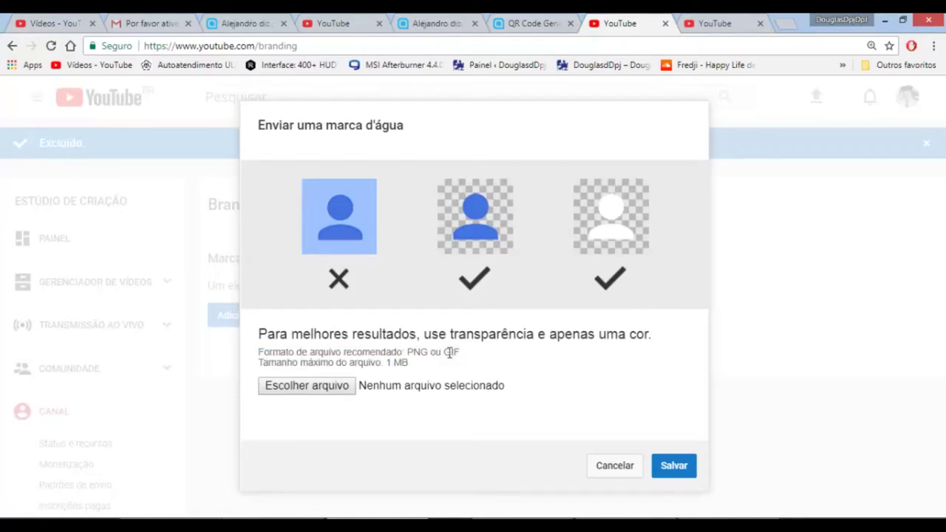
{"action": "triple_click", "coordinate": [449, 352]}
{"action": "left_click", "coordinate": [450, 353]}
{"action": "triple_click", "coordinate": [418, 352]}
{"action": "left_click", "coordinate": [614, 230]}
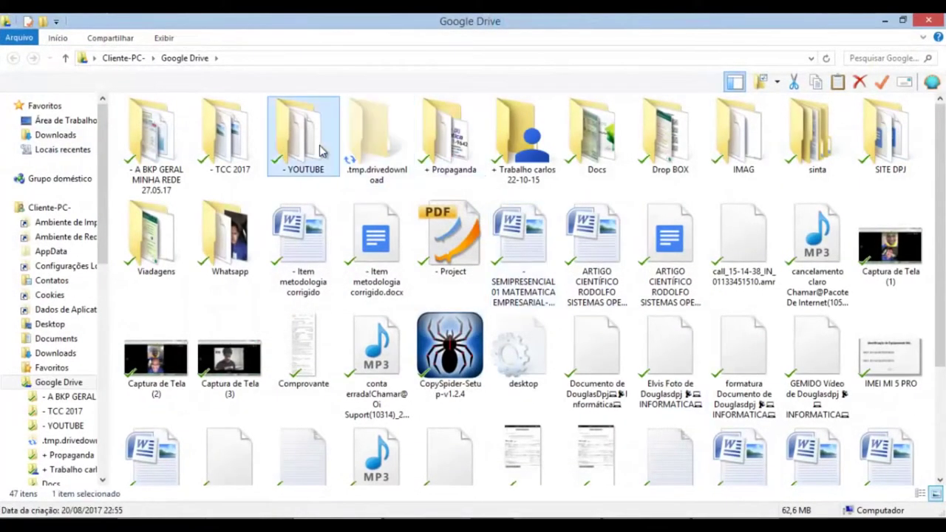
Step: In File Explorer, open the "- YOUTUBE" folder in Google Drive and view the image "ok"
{"action": "double_click", "coordinate": [319, 148]}
{"action": "double_click", "coordinate": [604, 270]}
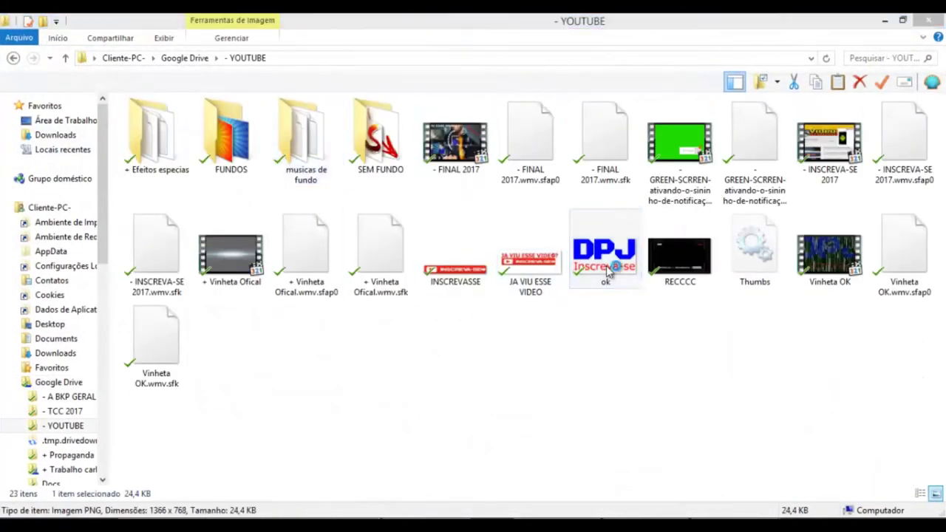
{"action": "key", "text": "alt+F4"}
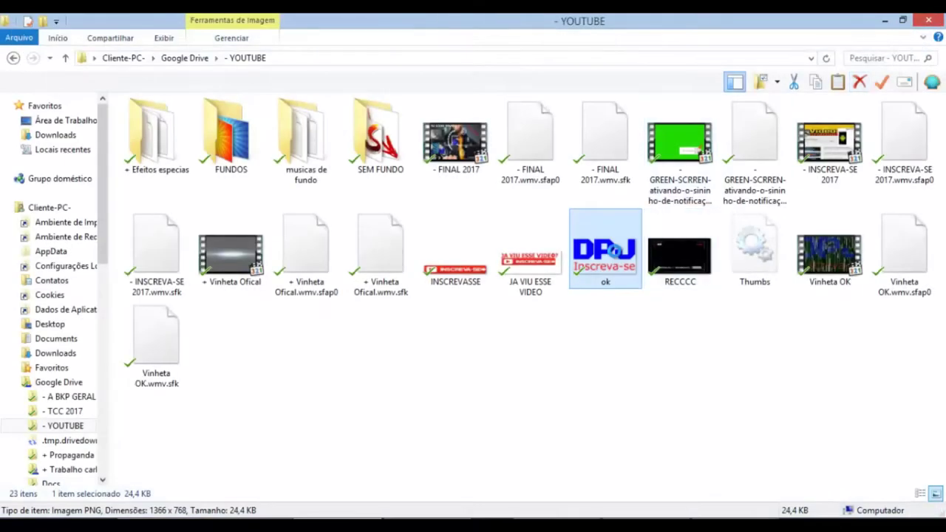
Step: Try to open the image "ok" in Adobe Photoshop CS6 and exit its sign-in window
{"action": "right_click", "coordinate": [613, 255]}
{"action": "mouse_move", "coordinate": [656, 294]}
{"action": "left_click", "coordinate": [507, 300]}
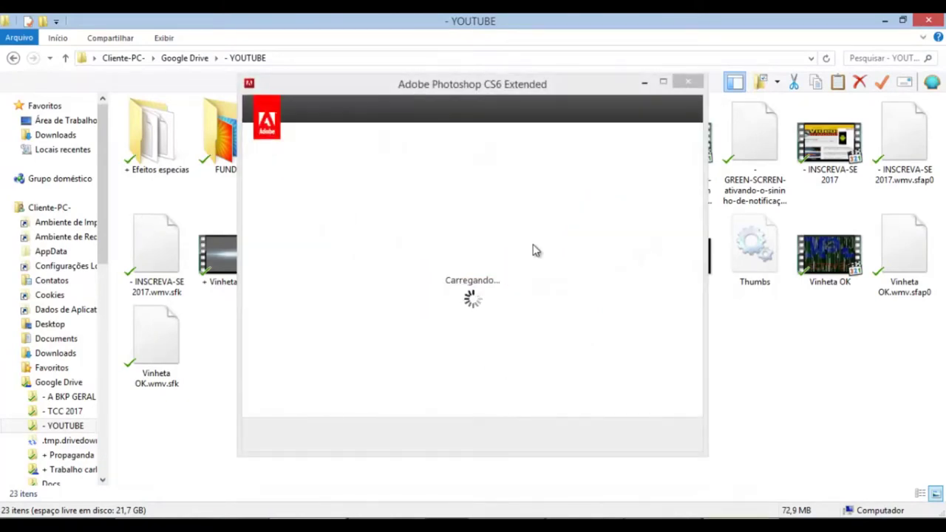
{"action": "left_click", "coordinate": [688, 81]}
{"action": "left_click", "coordinate": [486, 325]}
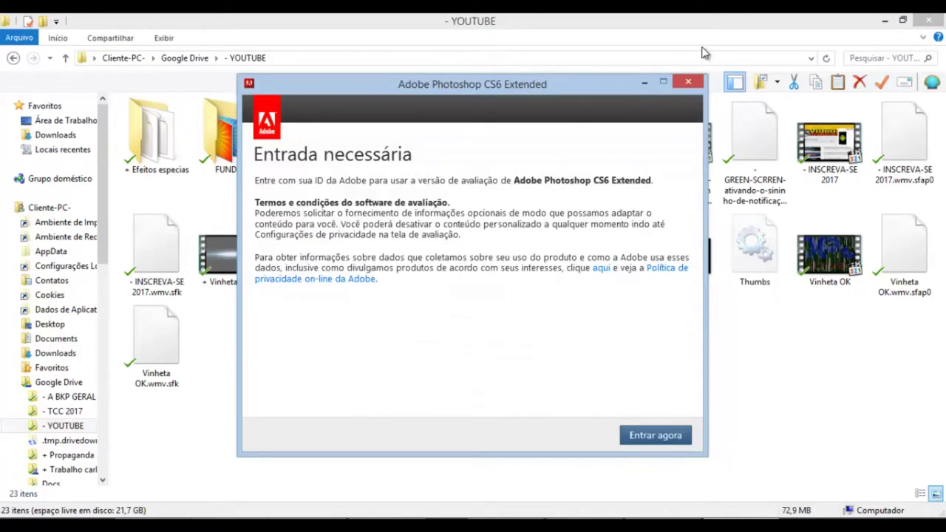
{"action": "left_click", "coordinate": [697, 86]}
{"action": "left_click", "coordinate": [553, 321]}
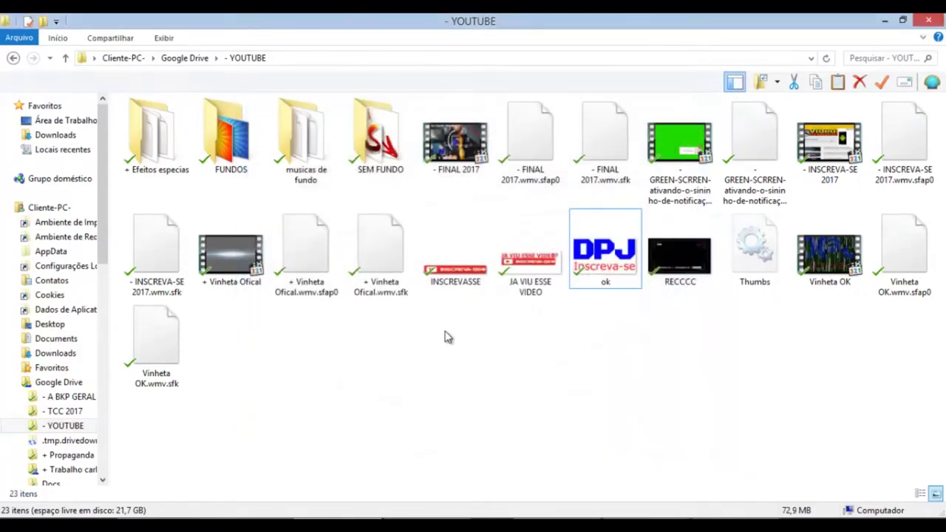
Step: Try to launch Adobe Photoshop CS6 (64 Bit) by searching for "pho" and exit its sign-in window
{"action": "key", "text": "super"}
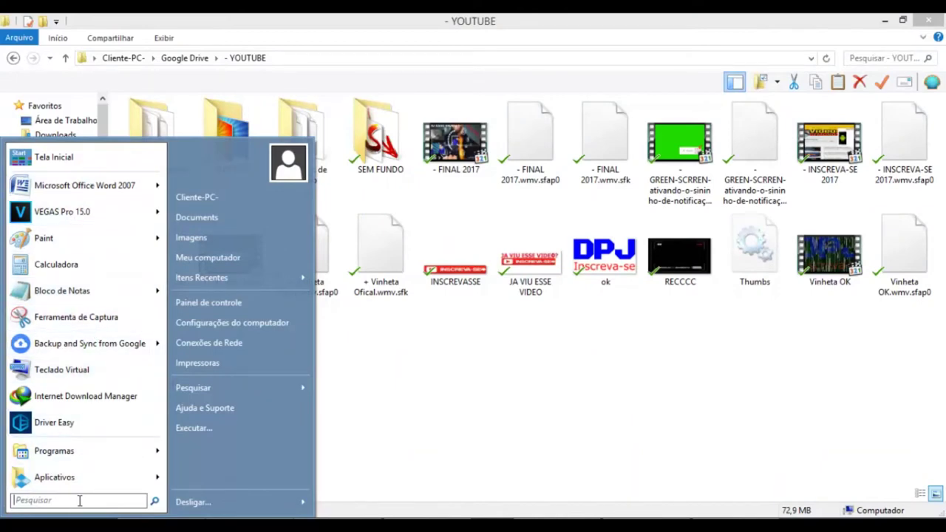
{"action": "type", "text": "pho"}
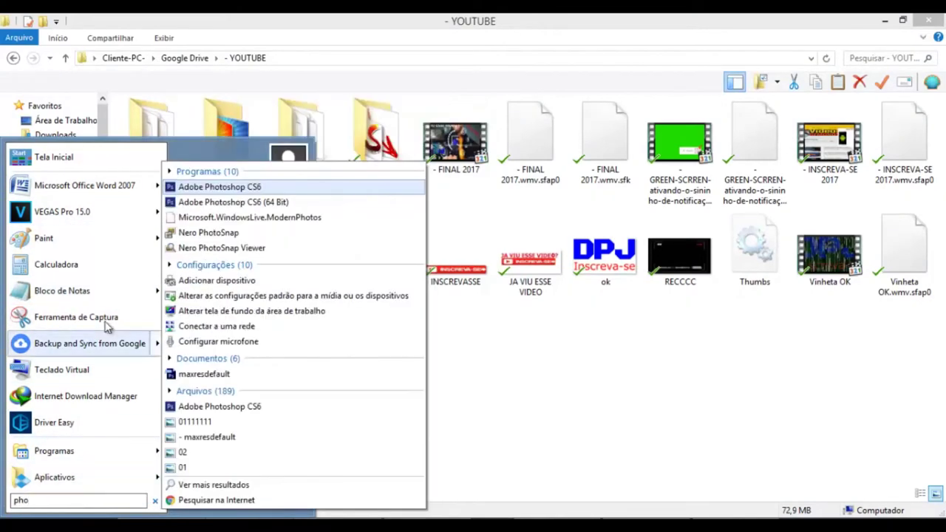
{"action": "left_click", "coordinate": [274, 201]}
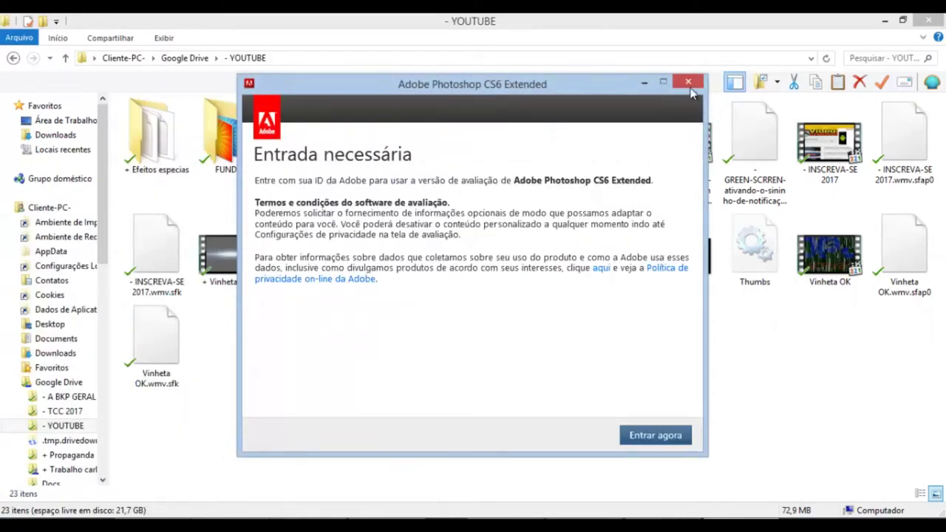
{"action": "left_click", "coordinate": [688, 84]}
{"action": "left_click", "coordinate": [507, 320]}
{"action": "left_click", "coordinate": [691, 82]}
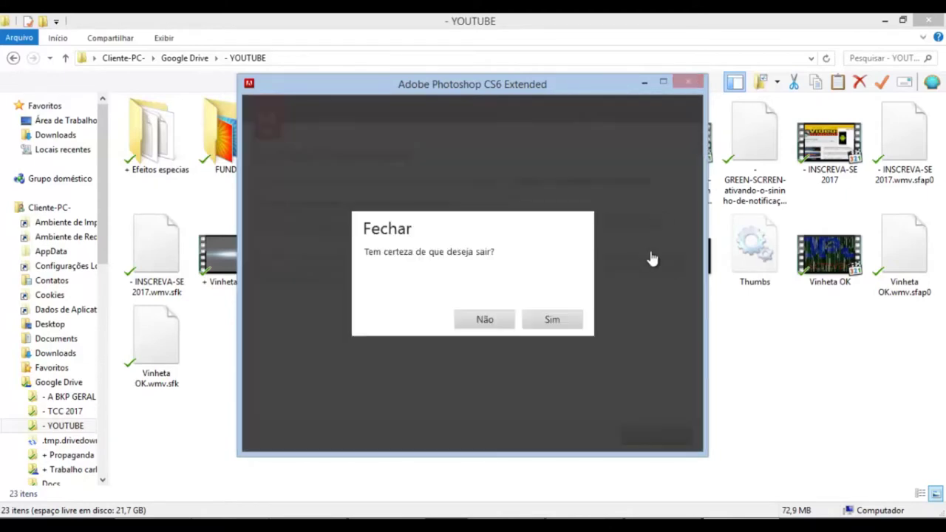
{"action": "left_click", "coordinate": [530, 320]}
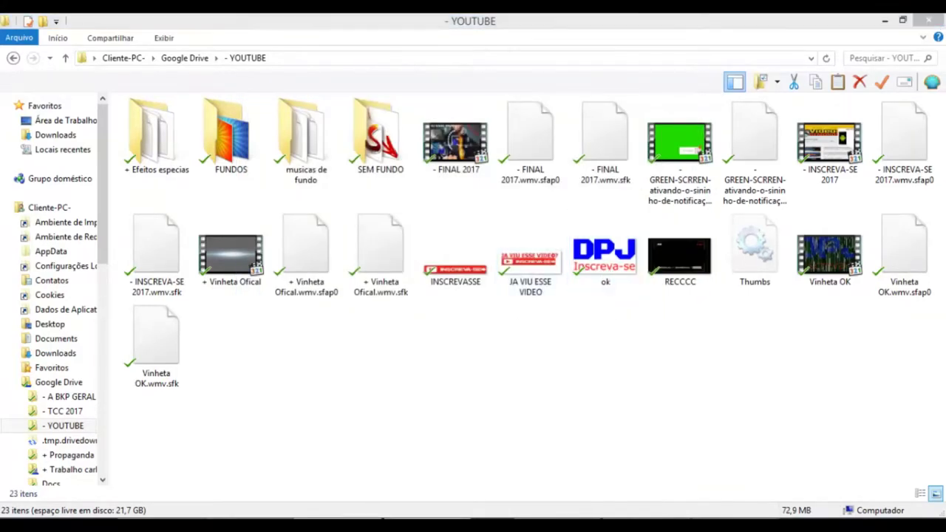
Step: Switch to Chrome and search Google Images in a new tab for "inscreva-se png"
{"action": "key", "text": "alt+Tab"}
{"action": "left_click", "coordinate": [783, 25]}
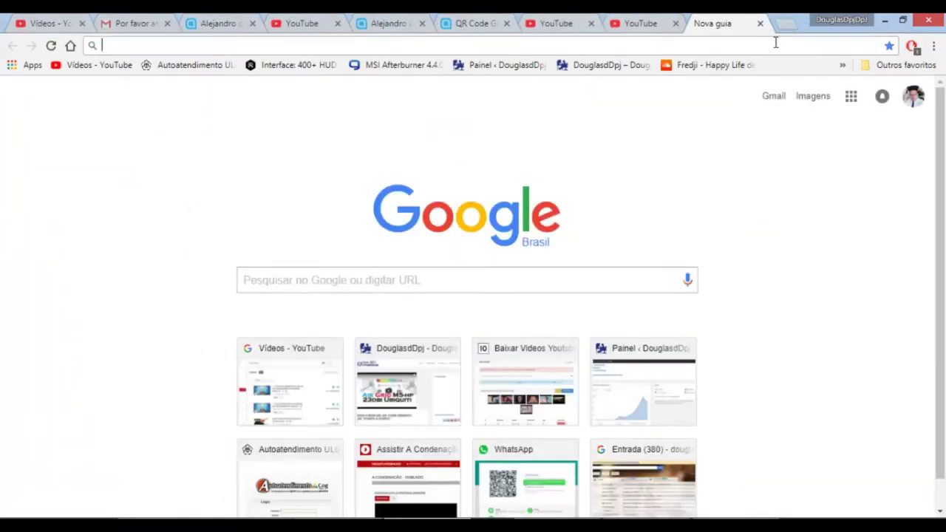
{"action": "type", "text": "in"}
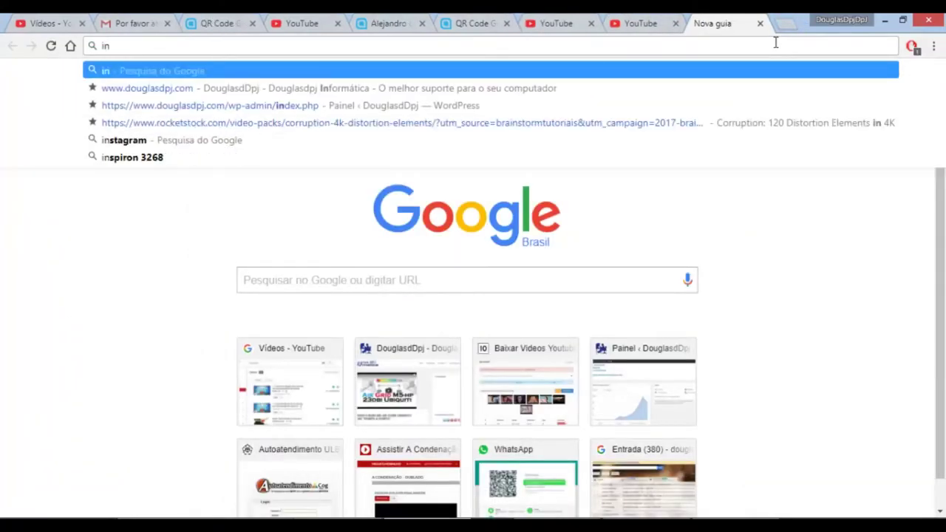
{"action": "type", "text": "screva-se"}
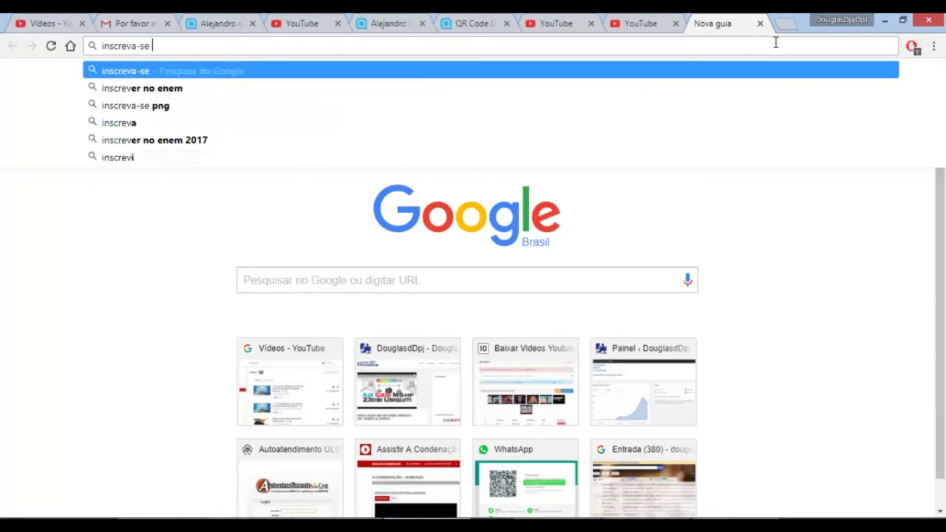
{"action": "type", "text": " png"}
{"action": "key", "text": "Return"}
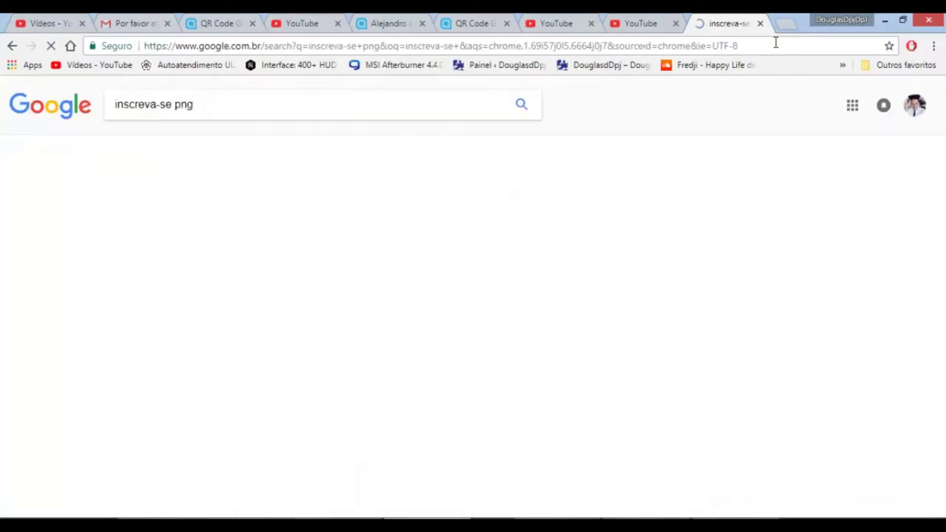
{"action": "left_click", "coordinate": [182, 146]}
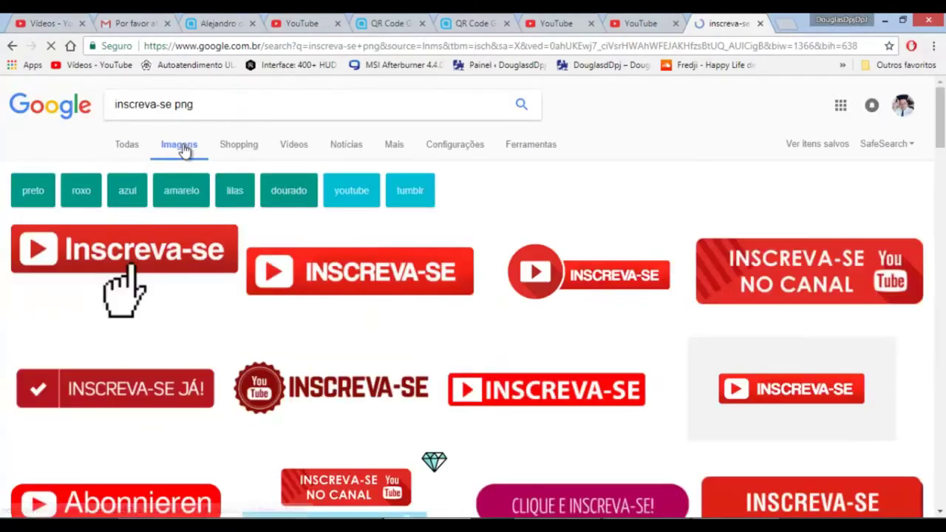
Step: Preview two red subscribe-button images, and the round black YouTube logo with the results filtered by "preto"
{"action": "left_click", "coordinate": [575, 261]}
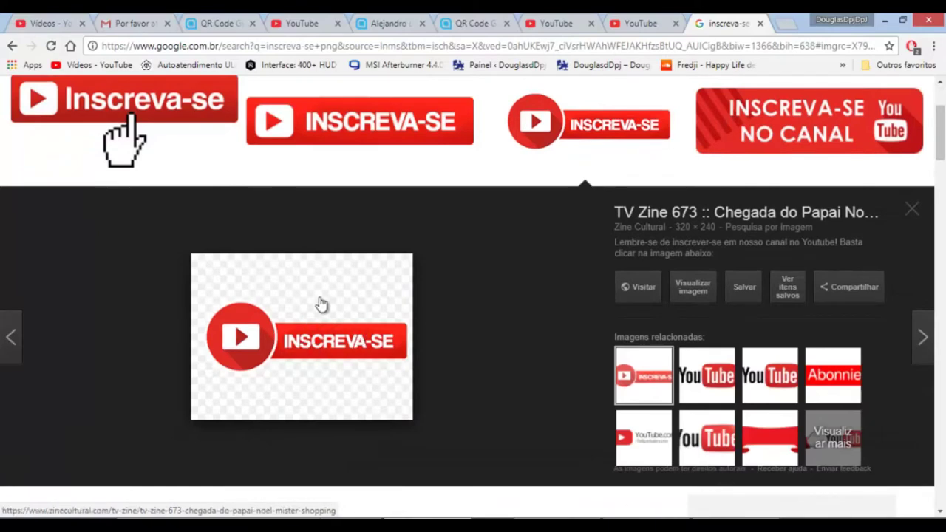
{"action": "scroll", "coordinate": [322, 303], "scroll_direction": "up", "scroll_amount": 2}
{"action": "left_click", "coordinate": [122, 274]}
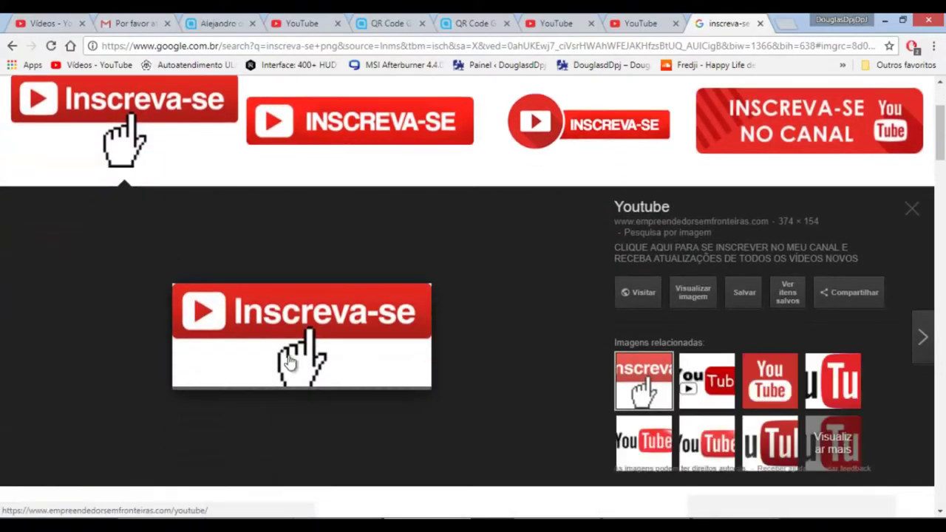
{"action": "scroll", "coordinate": [331, 356], "scroll_direction": "up", "scroll_amount": 2}
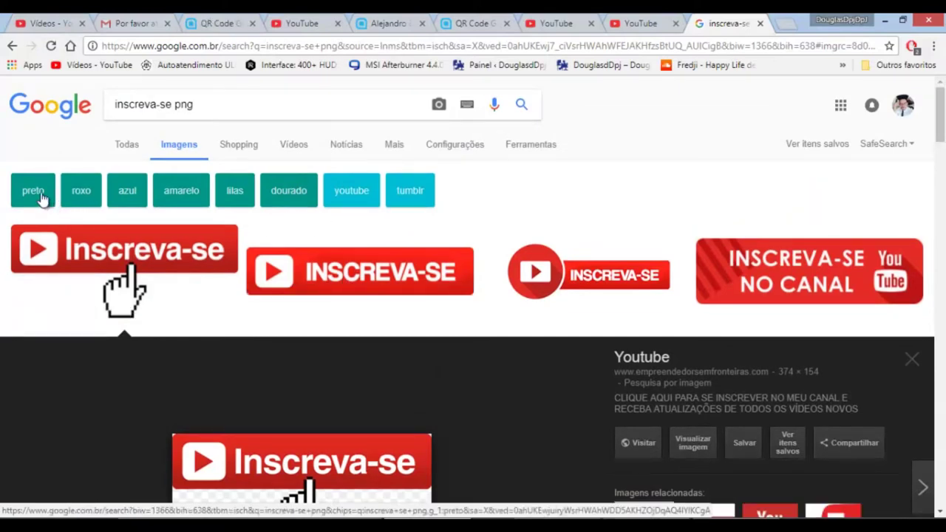
{"action": "left_click", "coordinate": [34, 192]}
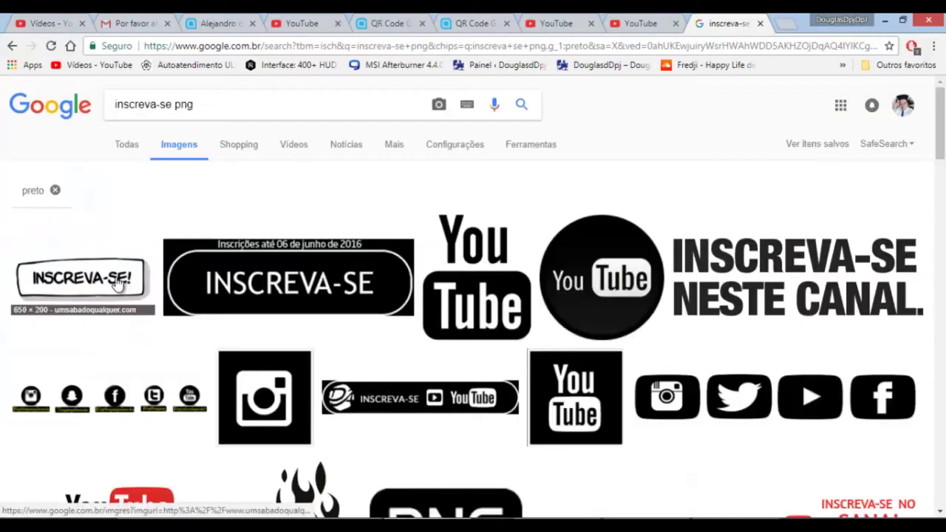
{"action": "left_click", "coordinate": [590, 264]}
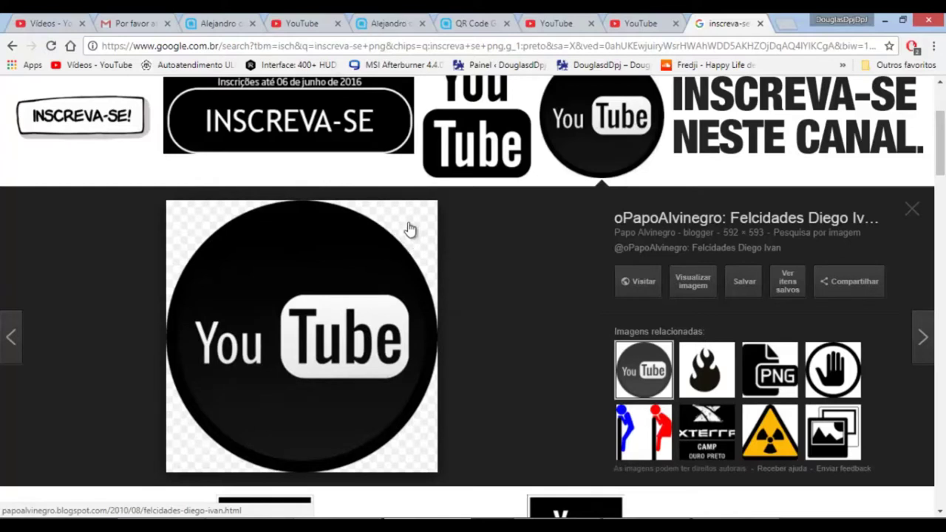
Step: Preview the black flame silhouette from the related images of the round black YouTube logo
{"action": "left_click", "coordinate": [708, 362]}
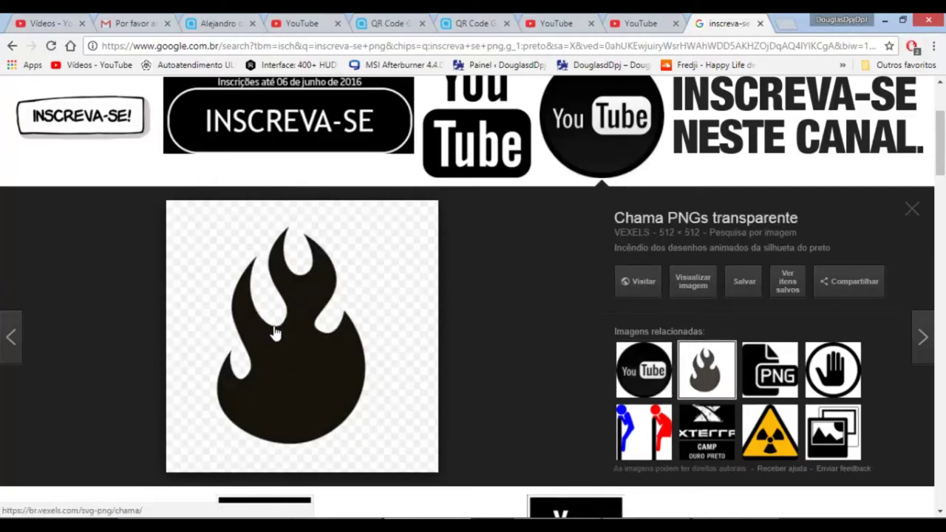
{"action": "left_click", "coordinate": [28, 509]}
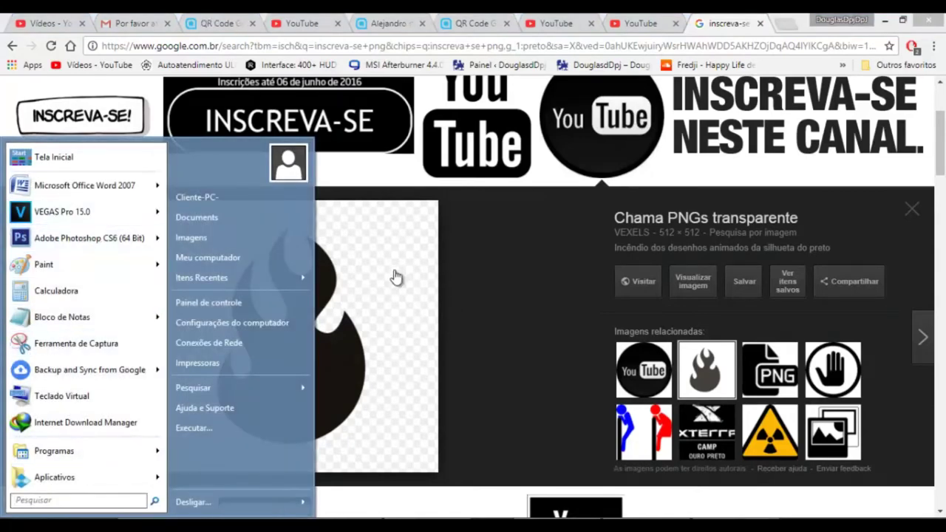
{"action": "left_click", "coordinate": [428, 268]}
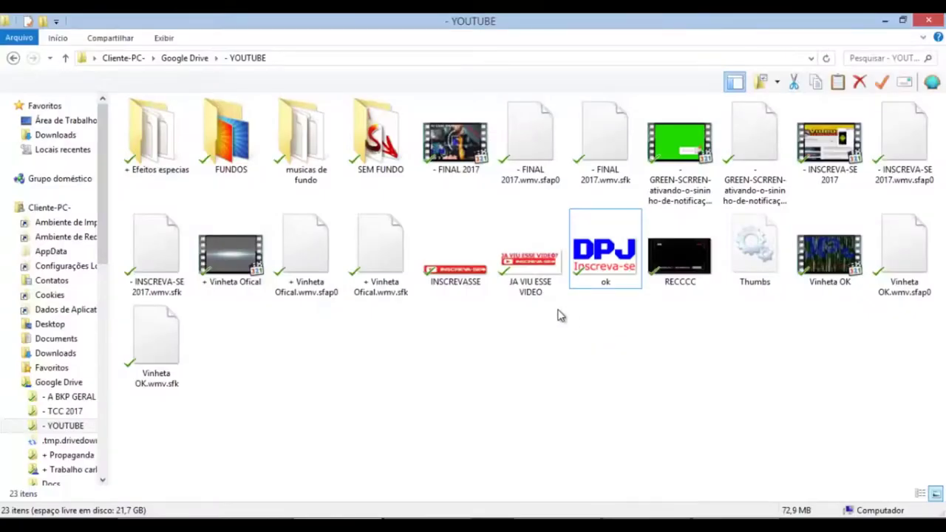
Step: Try to open the image "ok" from the YOUTUBE folder in Adobe Photoshop CS6 and exit its sign-in window
{"action": "right_click", "coordinate": [621, 255]}
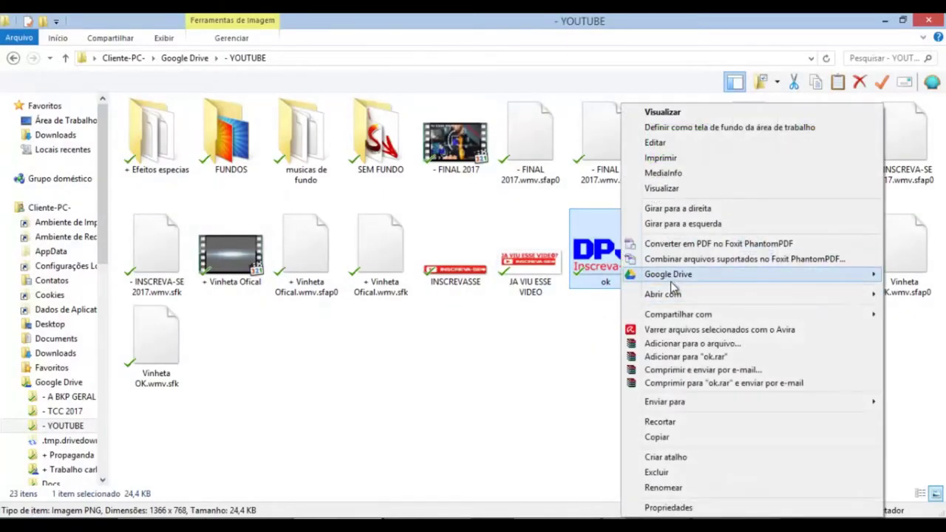
{"action": "mouse_move", "coordinate": [668, 294]}
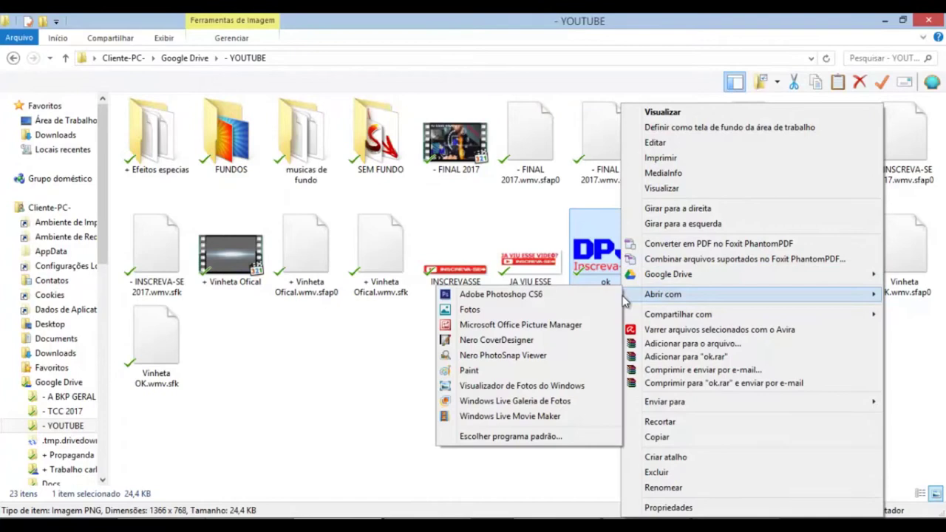
{"action": "left_click", "coordinate": [501, 294]}
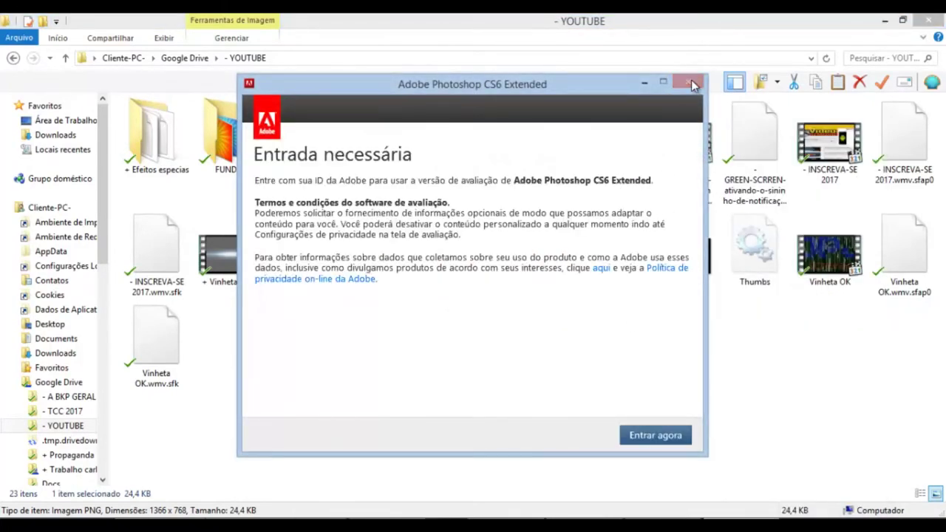
{"action": "left_click", "coordinate": [691, 81]}
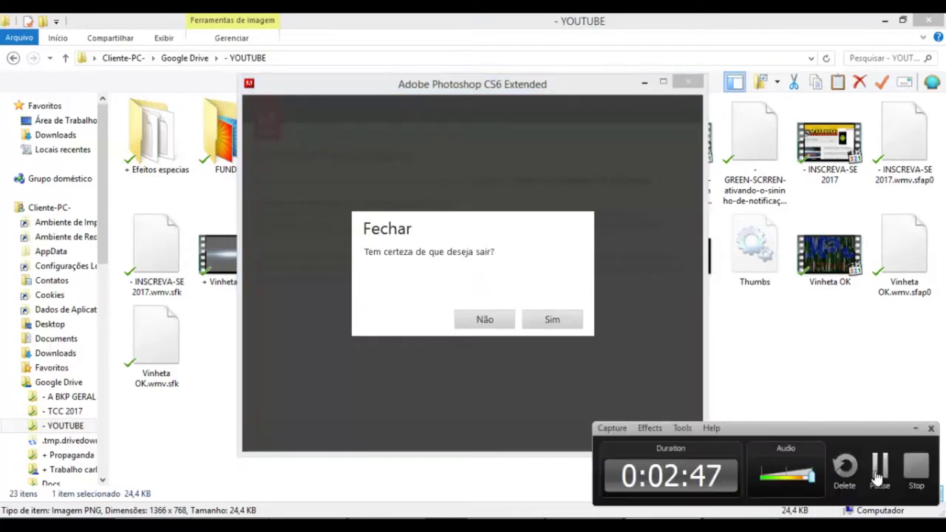
{"action": "left_click", "coordinate": [878, 473]}
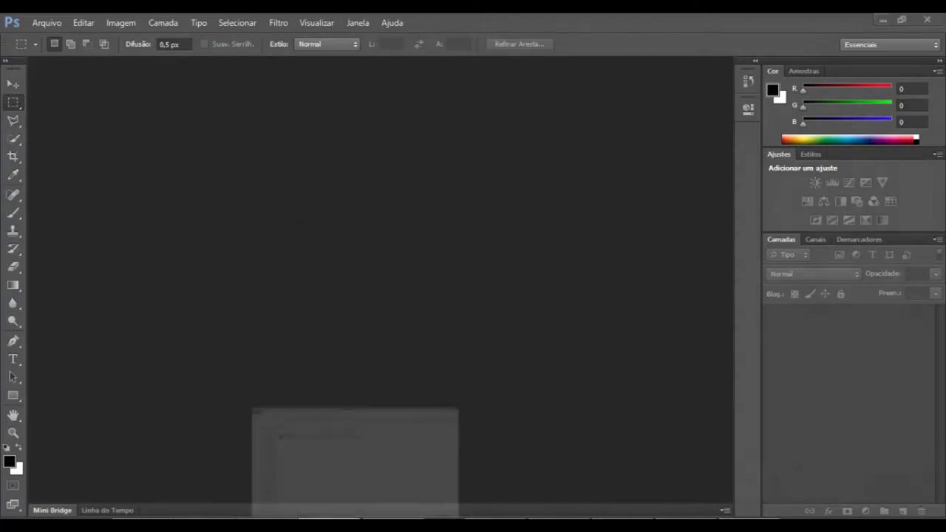
Step: Switch to the YOUTUBE folder and try to bring the image "ok" directly into the Photoshop workspace
{"action": "left_click", "coordinate": [338, 518]}
{"action": "key", "text": "alt+Tab"}
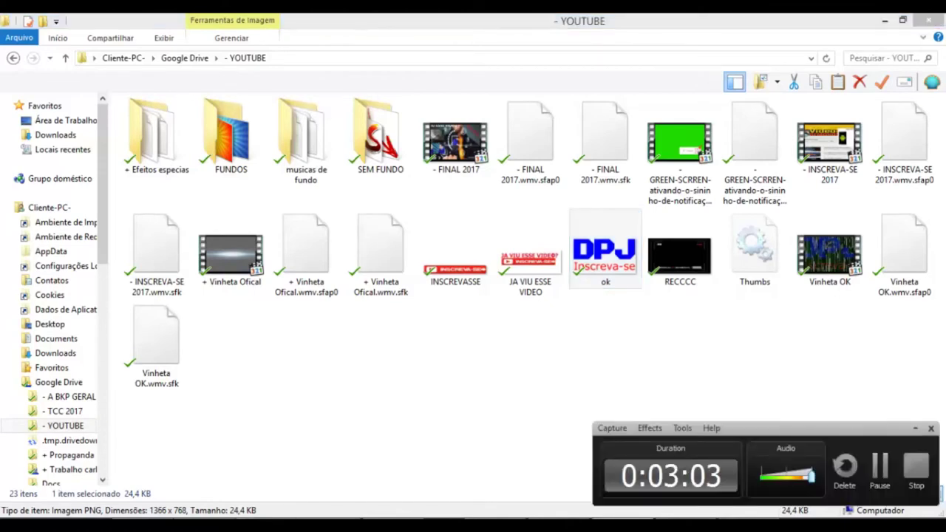
{"action": "left_click", "coordinate": [605, 264]}
{"action": "left_click_drag", "start_coordinate": [595, 264], "coordinate": [342, 275]}
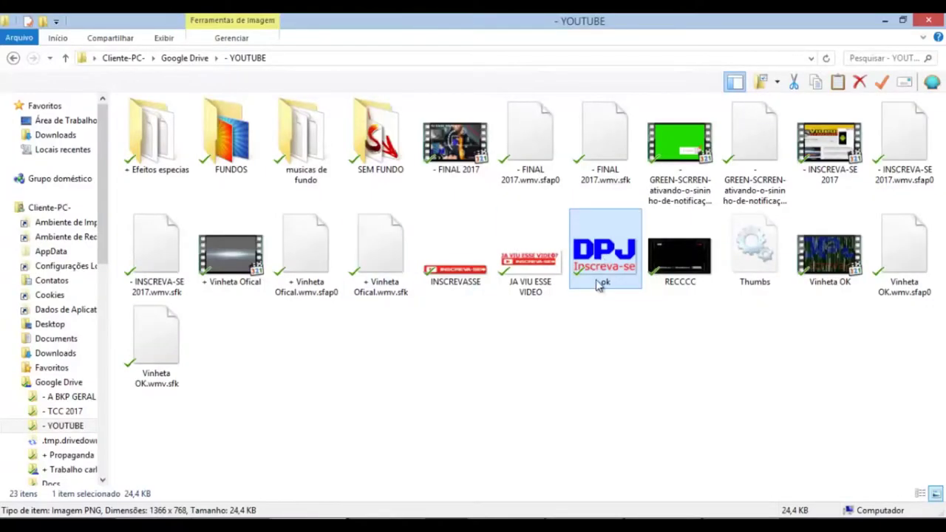
{"action": "left_click_drag", "start_coordinate": [599, 285], "coordinate": [433, 290]}
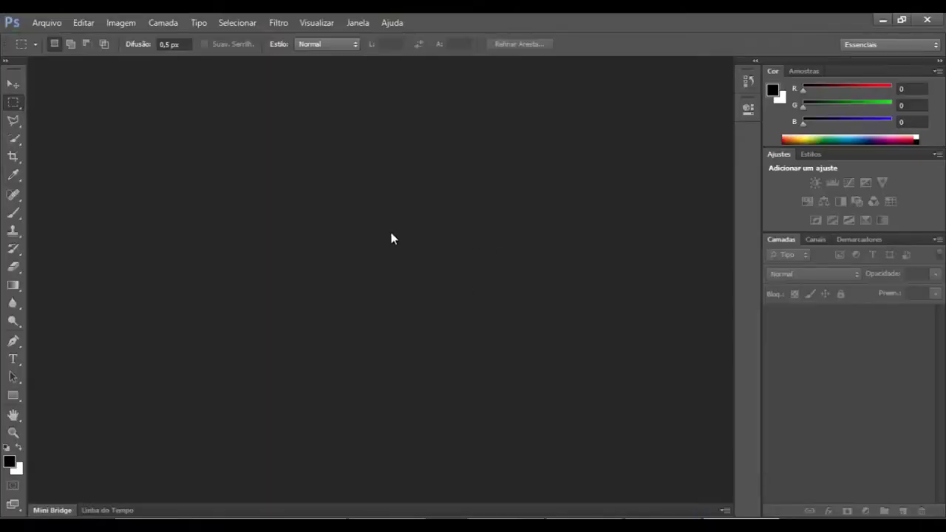
{"action": "left_click", "coordinate": [45, 23]}
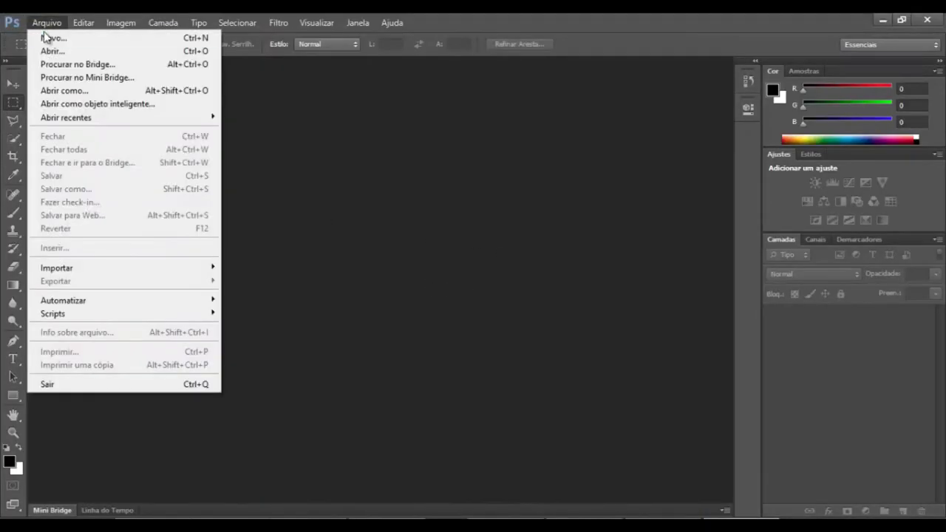
{"action": "left_click", "coordinate": [49, 38]}
{"action": "left_click", "coordinate": [663, 133]}
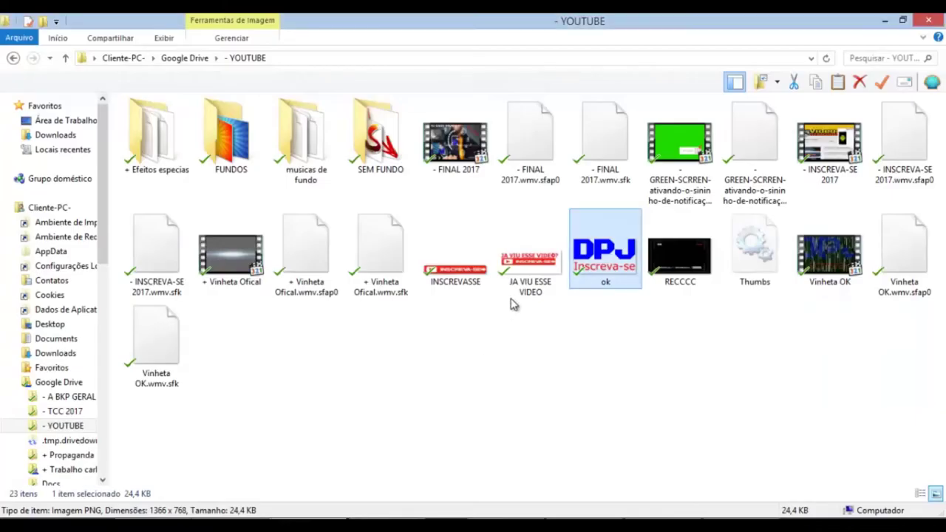
Step: Try to open the image "ok" through the Adobe Photoshop CS6 desktop shortcut, and return to the YOUTUBE folder
{"action": "left_click_drag", "start_coordinate": [610, 248], "coordinate": [530, 388]}
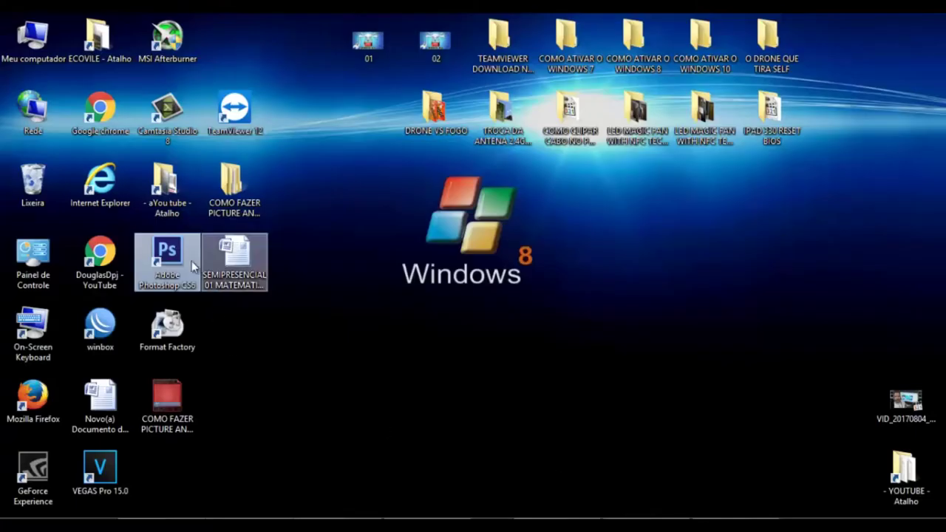
{"action": "double_click", "coordinate": [191, 261]}
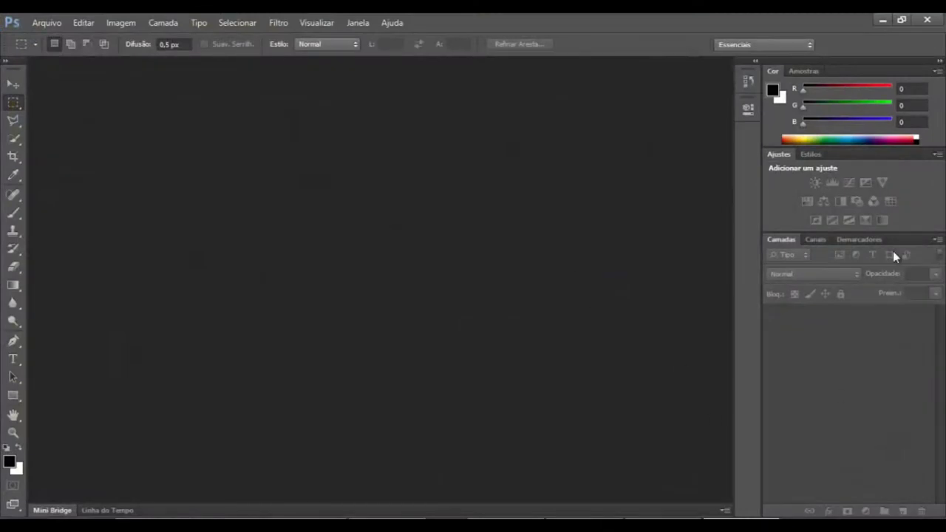
{"action": "left_click", "coordinate": [882, 20]}
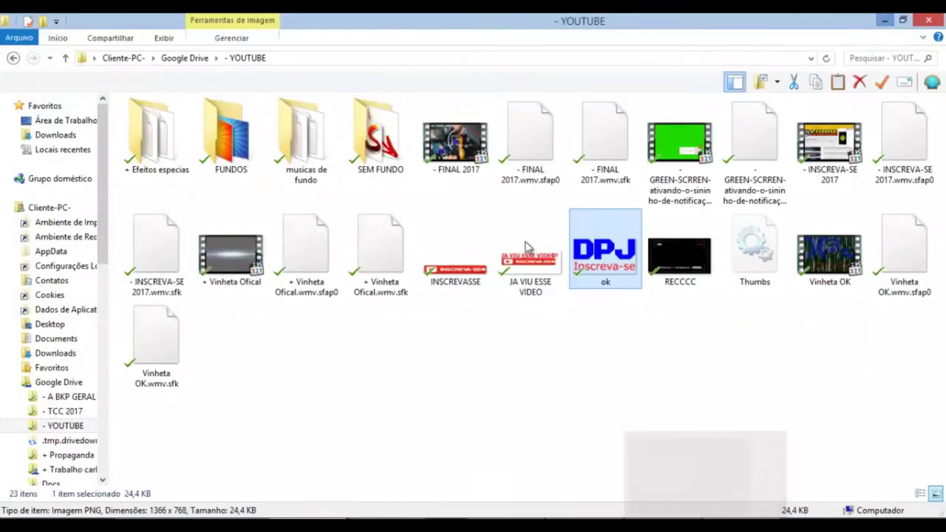
Step: Open the image "ok" from the YOUTUBE folder with Adobe Photoshop CS6
{"action": "right_click", "coordinate": [589, 271]}
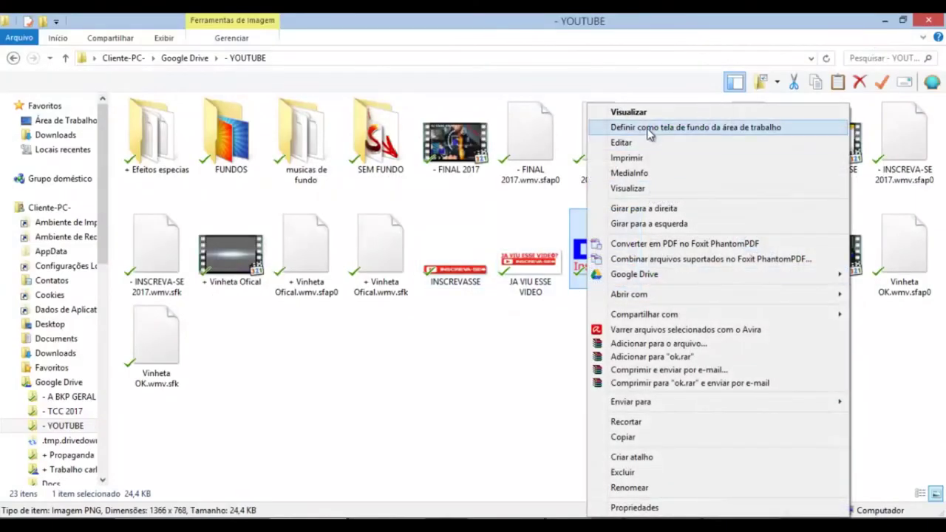
{"action": "mouse_move", "coordinate": [662, 295]}
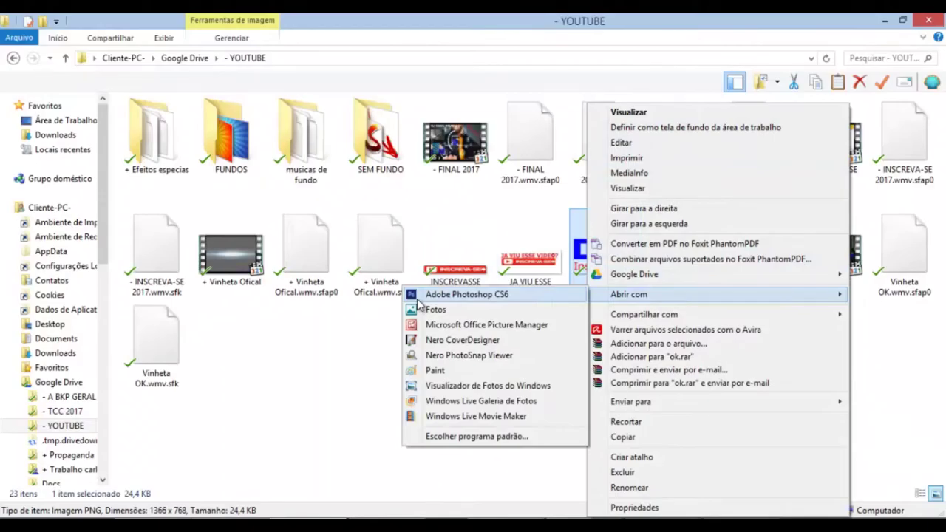
{"action": "left_click", "coordinate": [451, 245]}
{"action": "left_click", "coordinate": [536, 284]}
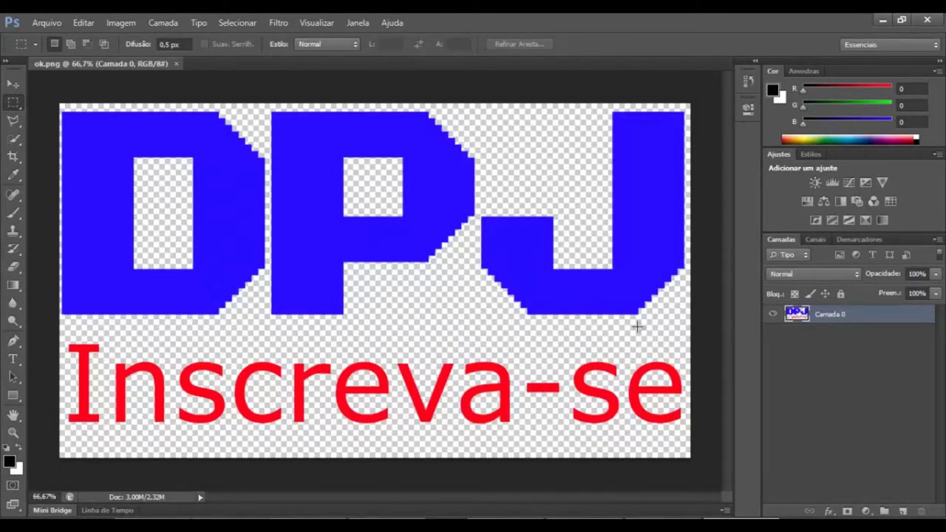
Step: Select the area around the blue DPJ lettering with a rectangular marquee and delete its contents
{"action": "left_click_drag", "start_coordinate": [681, 338], "coordinate": [33, 63]}
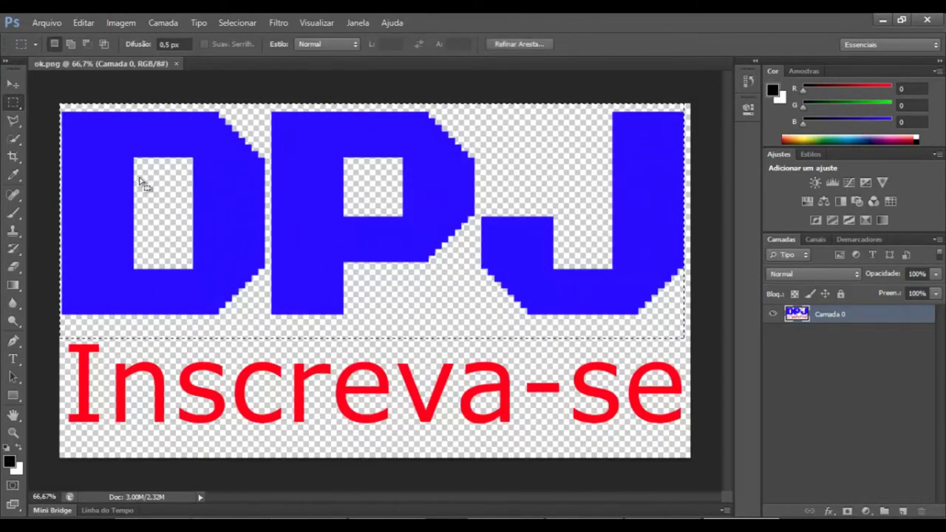
{"action": "key", "text": "Delete"}
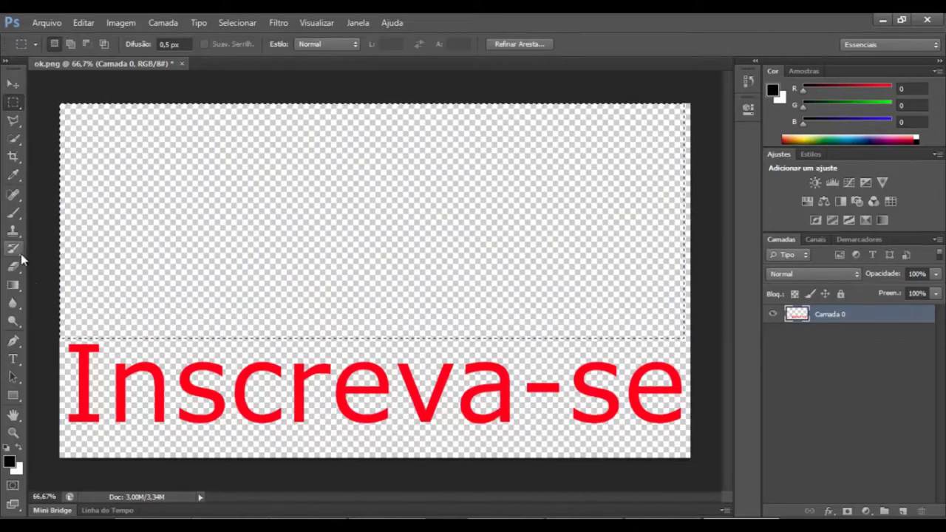
Step: Add the black text "DPJ" in capitals on a new text layer in the cleared area above "Inscreva-se"
{"action": "left_click", "coordinate": [12, 359]}
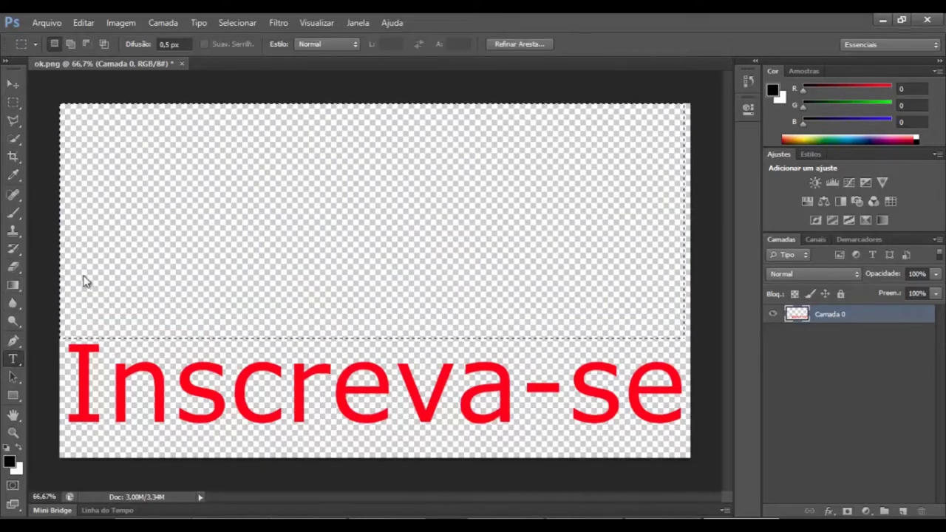
{"action": "left_click", "coordinate": [90, 228]}
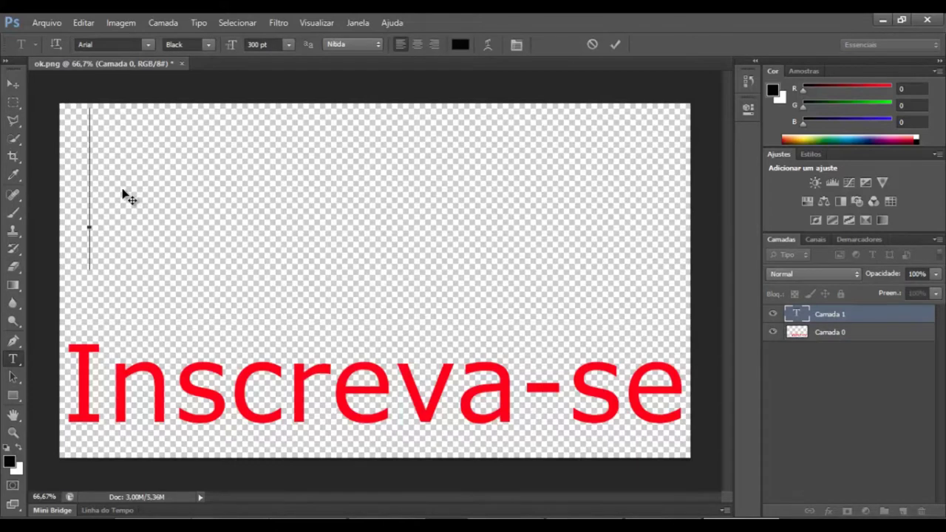
{"action": "type", "text": "p"}
{"action": "key", "text": "BackSpace"}
{"action": "type", "text": "dpj"}
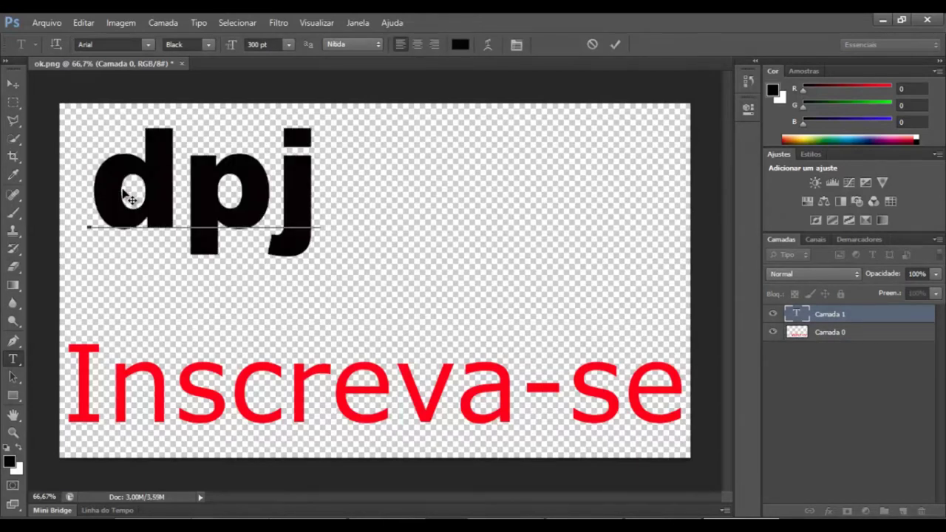
{"action": "key", "text": "BackSpace"}
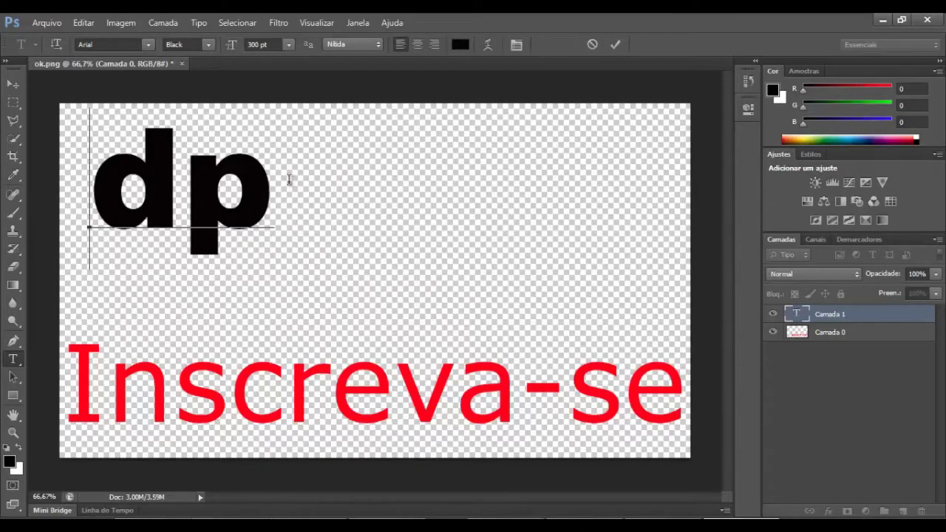
{"action": "key", "text": "BackSpace"}
{"action": "key", "text": "BackSpace"}
{"action": "type", "text": "DP"}
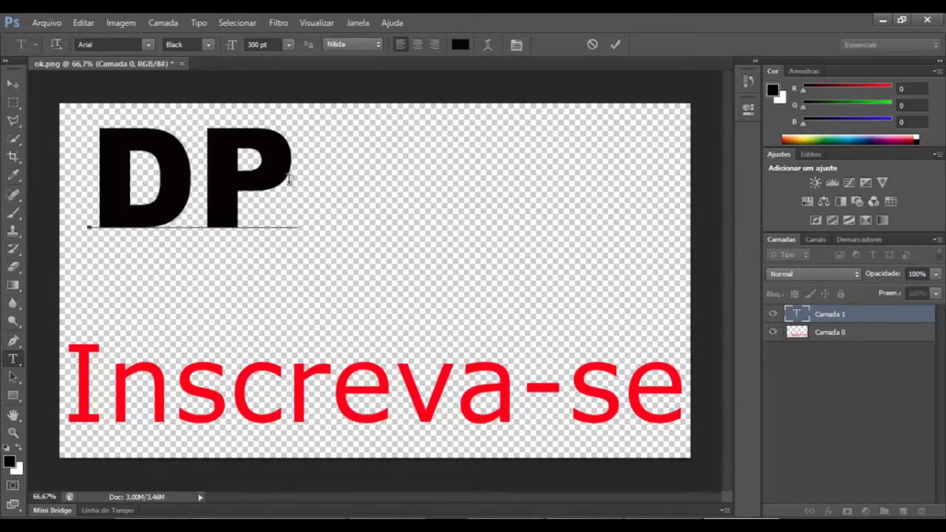
{"action": "type", "text": "J"}
Step: Move the "DPJ" text so it sits roughly centred above "Inscreva-se"
{"action": "left_click_drag", "start_coordinate": [401, 197], "coordinate": [532, 251]}
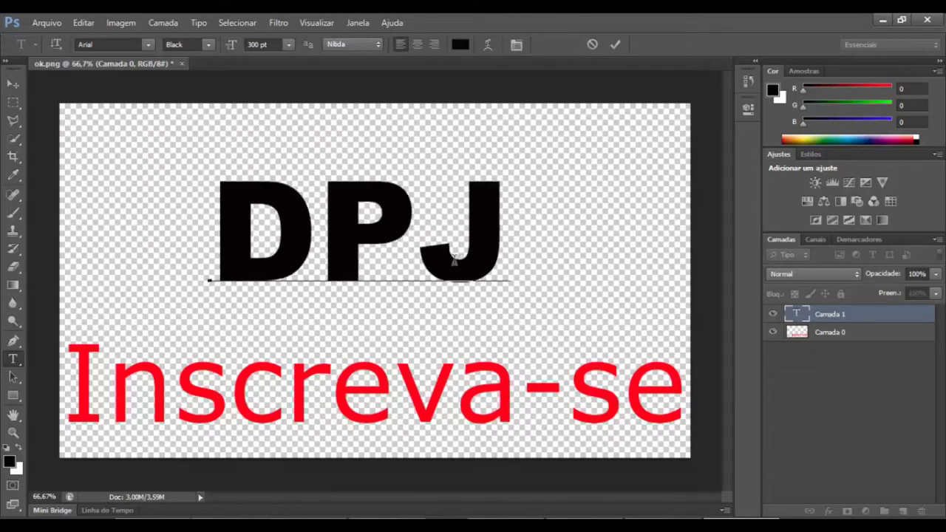
{"action": "left_click", "coordinate": [361, 226]}
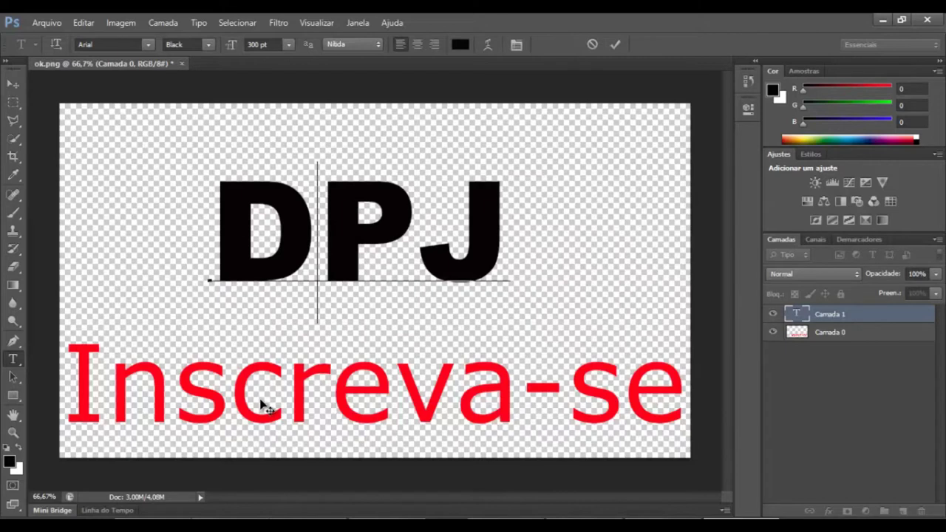
{"action": "left_click_drag", "start_coordinate": [85, 367], "coordinate": [100, 358]}
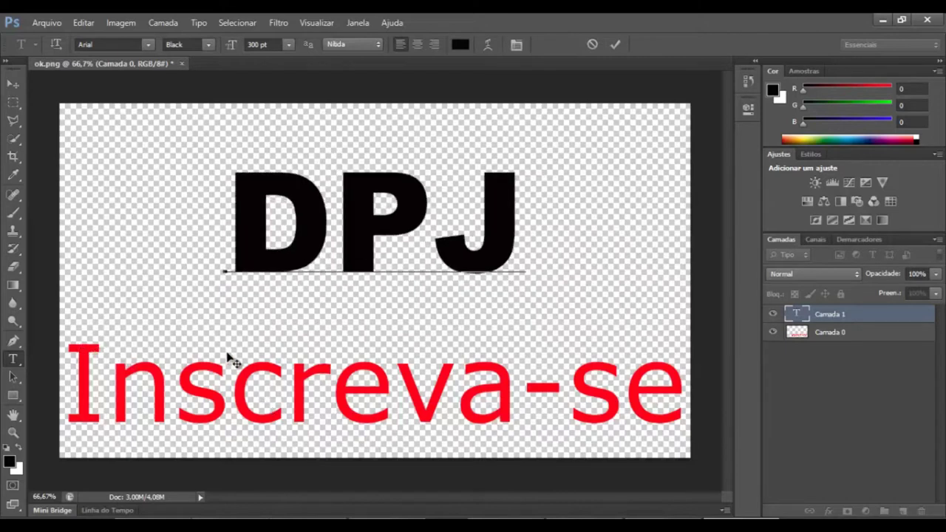
Step: Select the whole "DPJ" text and set its font size to 500 pt
{"action": "double_click", "coordinate": [319, 223]}
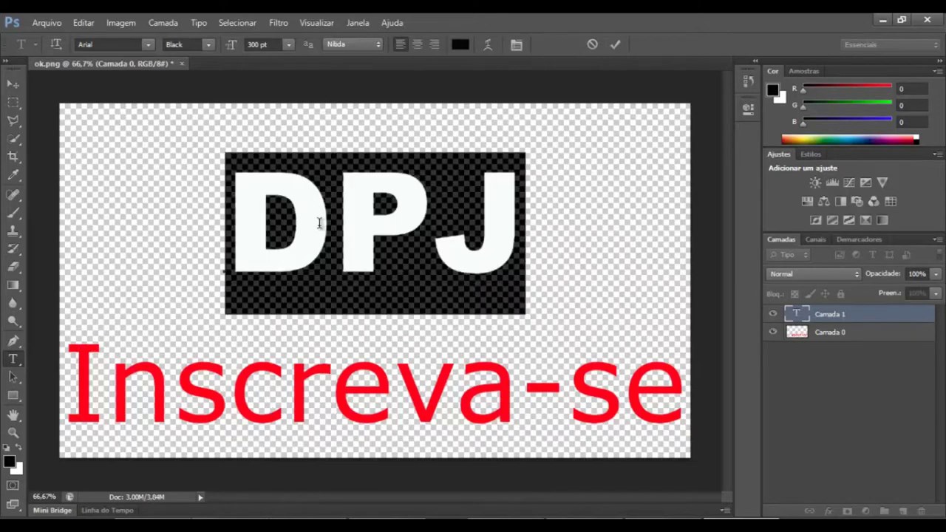
{"action": "left_click", "coordinate": [288, 43]}
{"action": "left_click", "coordinate": [287, 43]}
{"action": "double_click", "coordinate": [266, 43]}
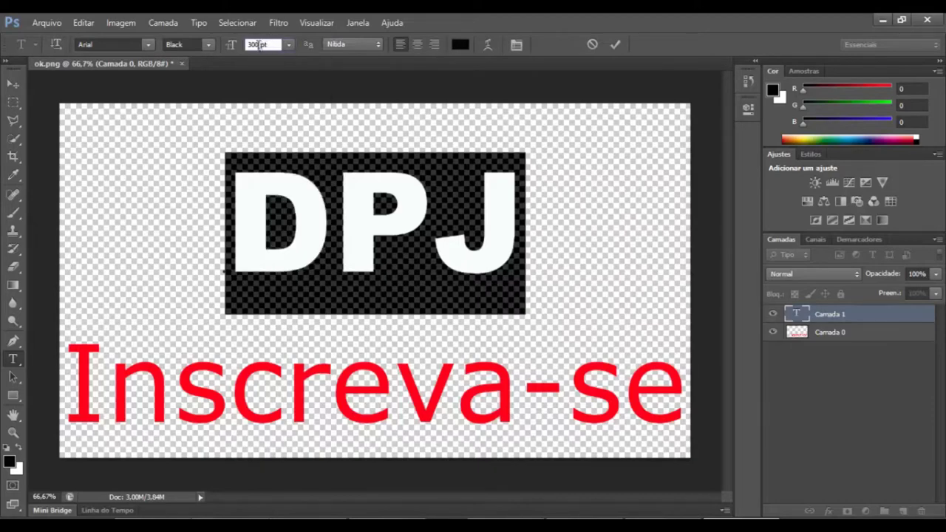
{"action": "type", "text": "500"}
{"action": "key", "text": "Return"}
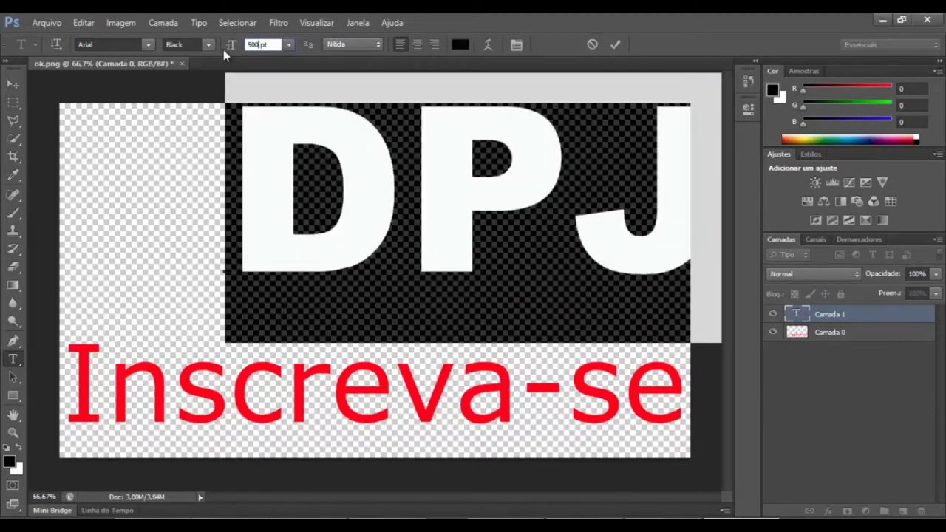
Step: Warp the whole "DPJ" text with the Arco style, horizontal, at +50% curvature
{"action": "left_click", "coordinate": [223, 272]}
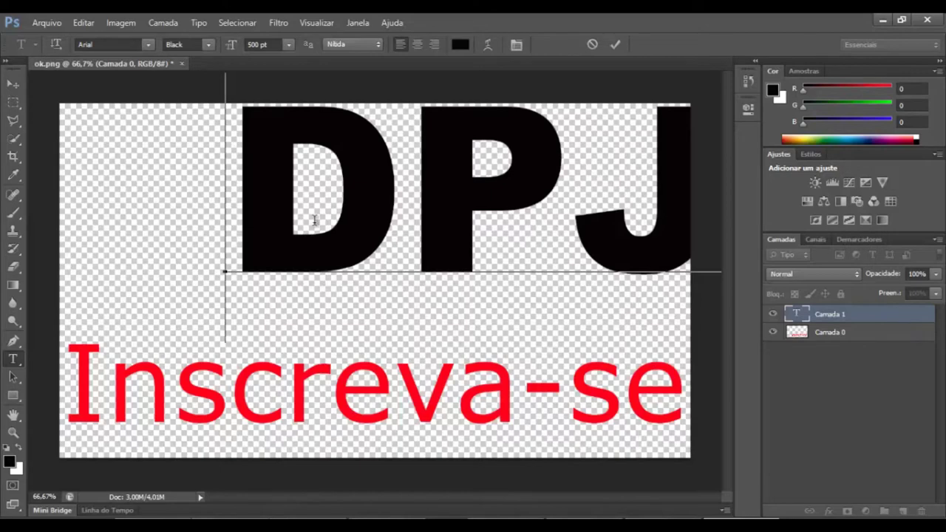
{"action": "key", "text": "ctrl+a"}
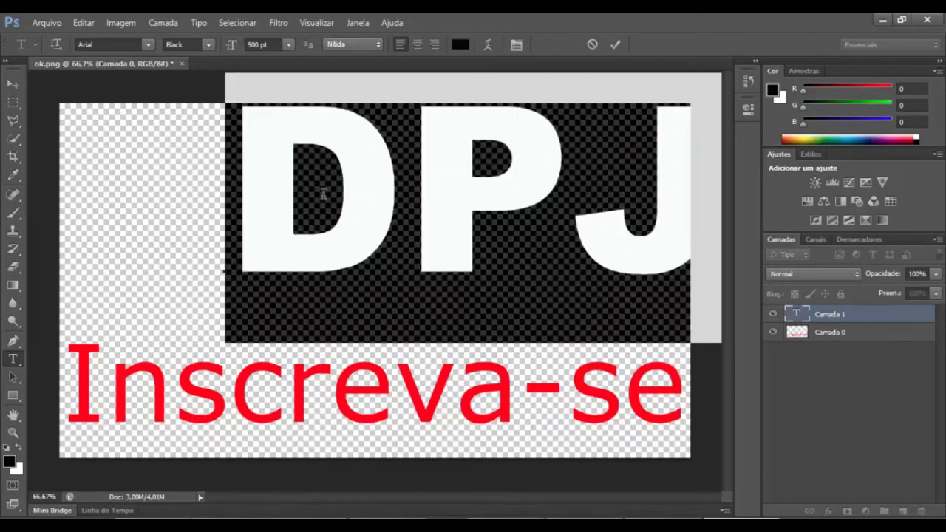
{"action": "left_click", "coordinate": [485, 45]}
{"action": "left_click", "coordinate": [463, 151]}
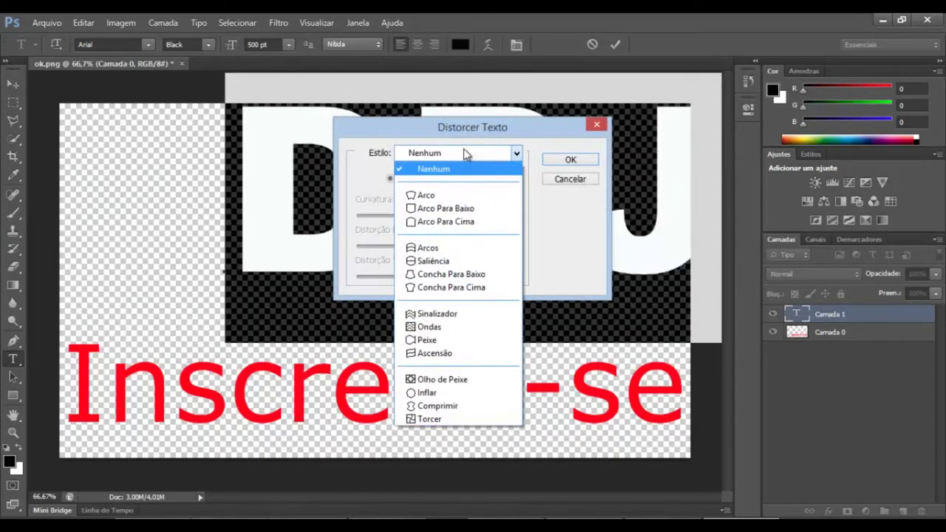
{"action": "left_click", "coordinate": [451, 195]}
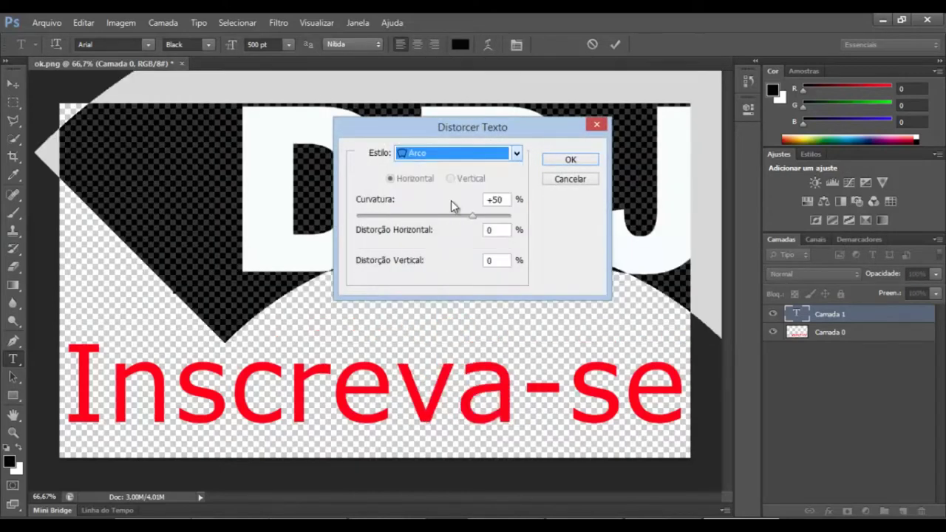
{"action": "left_click", "coordinate": [562, 161]}
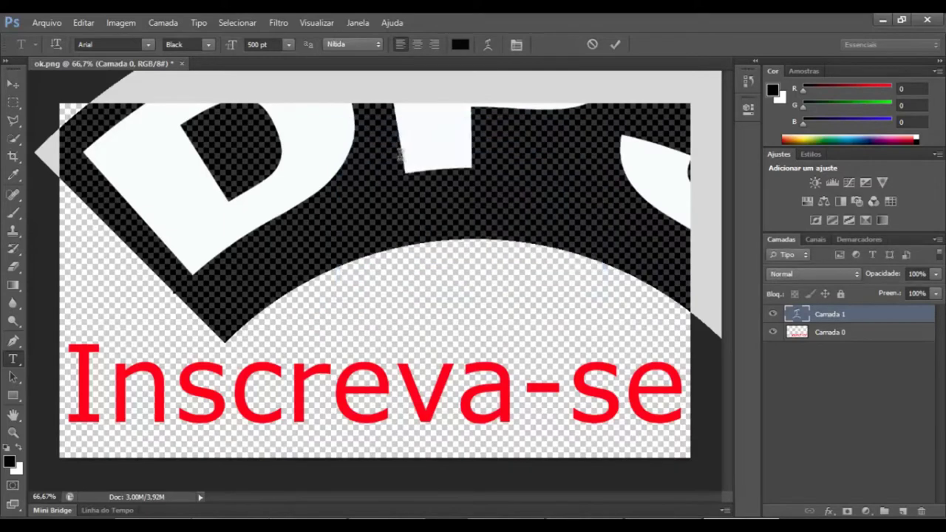
Step: Set the arched "DPJ" text to 300 pt and move it slightly down and to the left above "Inscreva-se"
{"action": "double_click", "coordinate": [253, 45]}
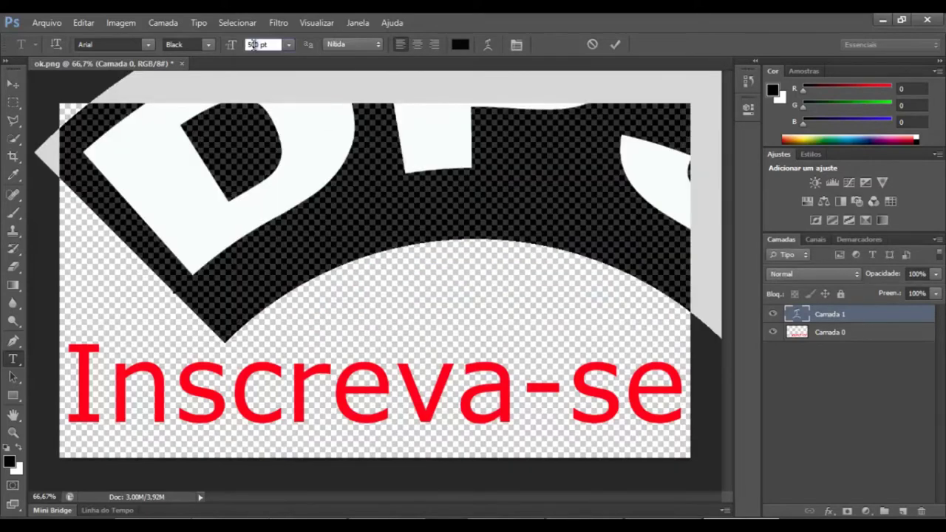
{"action": "type", "text": "300"}
{"action": "key", "text": "Return"}
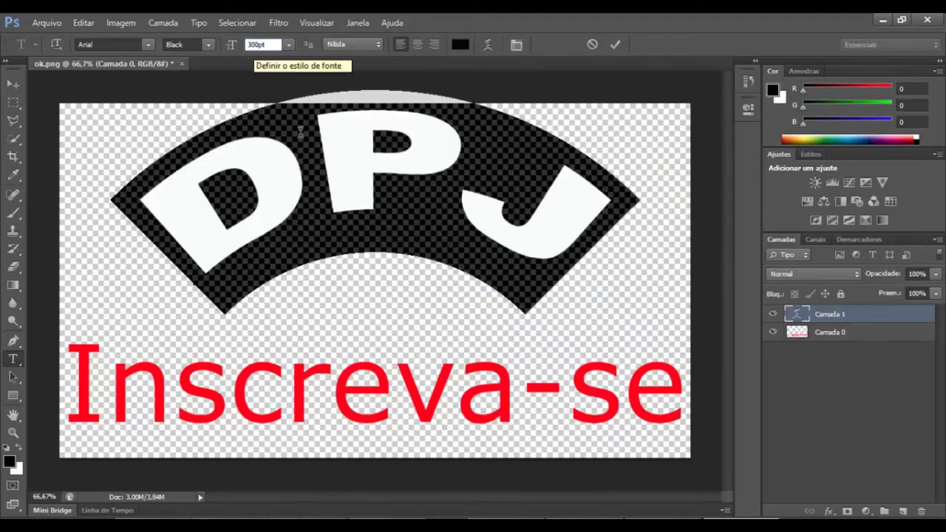
{"action": "left_click", "coordinate": [477, 210]}
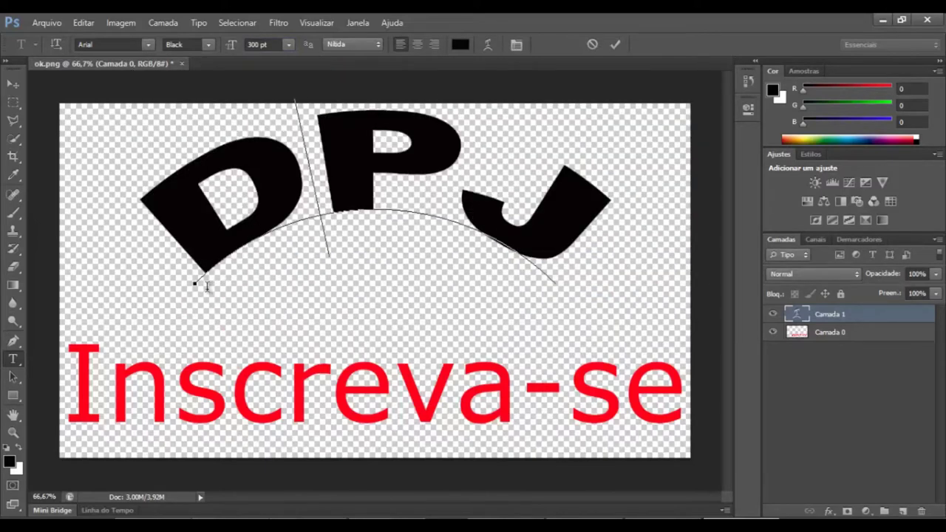
{"action": "left_click_drag", "start_coordinate": [196, 286], "coordinate": [174, 311]}
Step: Select all of the arched "DPJ" text and enlarge it gradually to 343 pt
{"action": "double_click", "coordinate": [371, 213]}
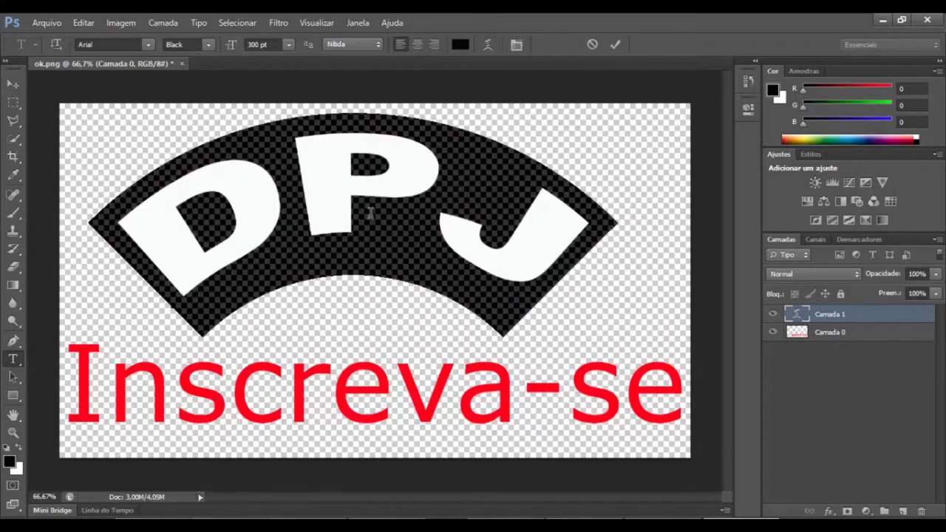
{"action": "left_click", "coordinate": [371, 213]}
{"action": "double_click", "coordinate": [336, 150]}
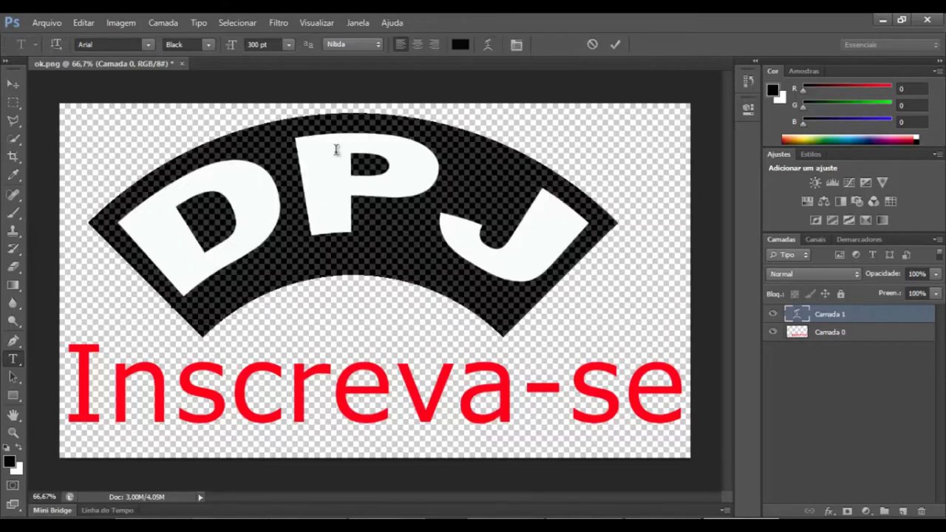
{"action": "left_click", "coordinate": [258, 44]}
{"action": "key", "text": "Up"}
{"action": "key", "text": "Up"}
{"action": "key", "text": "Up"}
{"action": "key", "text": "Up"}
{"action": "key", "text": "Up"}
{"action": "key", "text": "Up"}
{"action": "key", "text": "Up"}
{"action": "key", "text": "Up"}
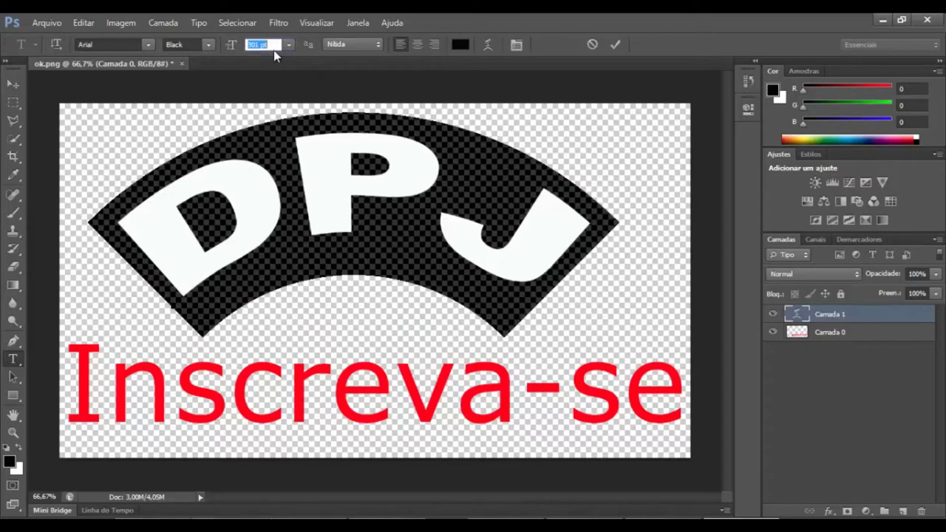
{"action": "key", "text": "Up"}
{"action": "key", "text": "Up"}
{"action": "key", "text": "Up"}
{"action": "key", "text": "Up"}
{"action": "key", "text": "Up"}
{"action": "key", "text": "Up"}
{"action": "key", "text": "Up"}
{"action": "key", "text": "Up"}
{"action": "key", "text": "Up"}
{"action": "key", "text": "Up"}
{"action": "key", "text": "Up"}
{"action": "key", "text": "Up"}
{"action": "key", "text": "Up"}
{"action": "key", "text": "Up"}
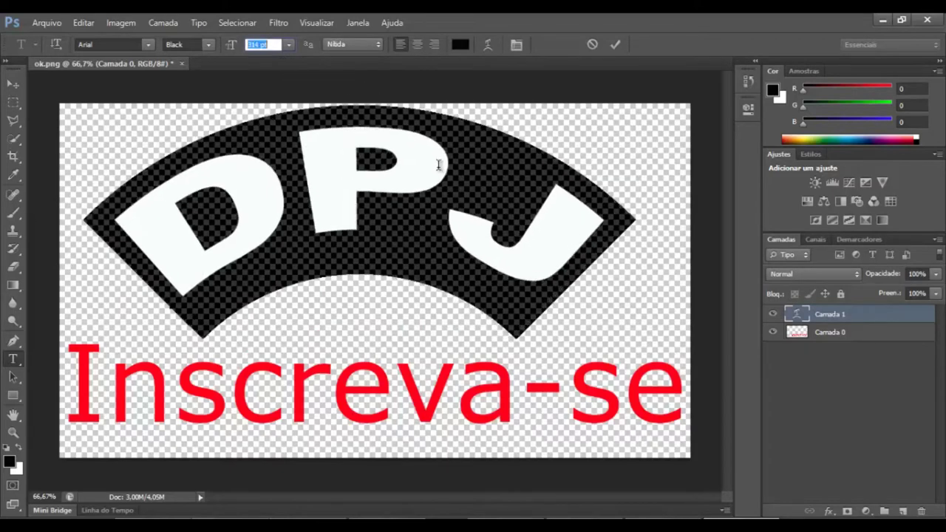
{"action": "key", "text": "Up"}
{"action": "key", "text": "Up"}
{"action": "key", "text": "Up"}
{"action": "key", "text": "Up"}
{"action": "key", "text": "Up"}
{"action": "key", "text": "Up"}
{"action": "key", "text": "Up"}
{"action": "key", "text": "Up"}
{"action": "key", "text": "Up"}
{"action": "key", "text": "Up"}
{"action": "key", "text": "Up"}
{"action": "key", "text": "Up"}
{"action": "key", "text": "Up"}
{"action": "key", "text": "Up"}
{"action": "key", "text": "Up"}
{"action": "key", "text": "Up"}
{"action": "key", "text": "Up"}
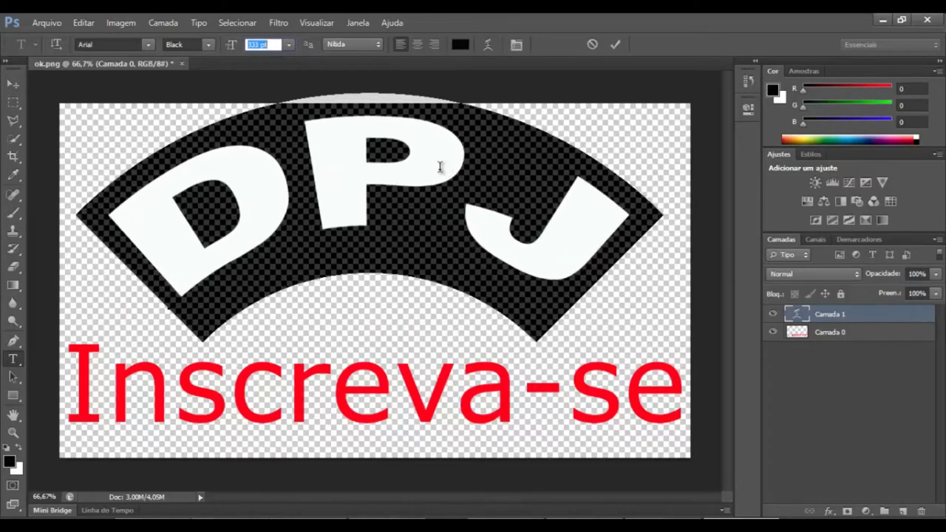
{"action": "key", "text": "Up"}
{"action": "key", "text": "Up"}
{"action": "key", "text": "Up"}
{"action": "key", "text": "Up"}
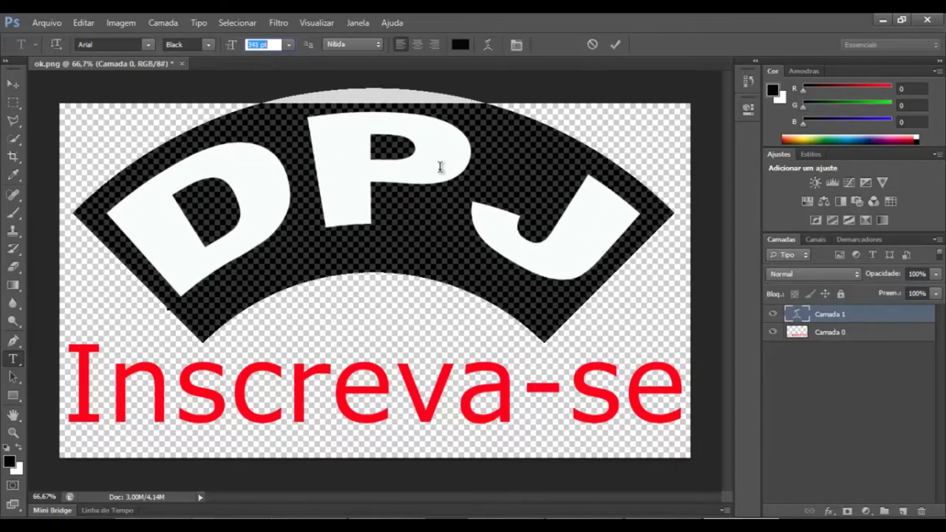
Step: Try to recolour the selected "DPJ" text blue by choosing only a hue of 232°
{"action": "left_click", "coordinate": [477, 221]}
{"action": "key", "text": "ctrl+a"}
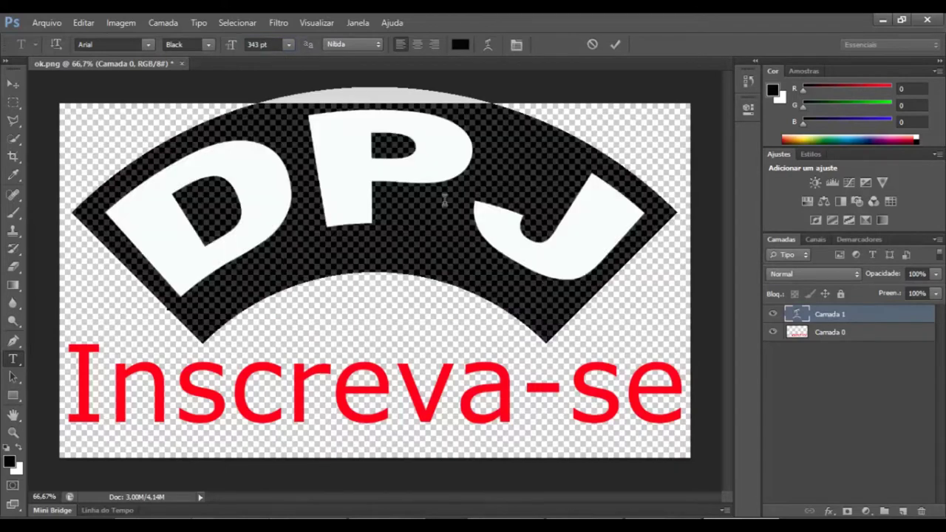
{"action": "left_click", "coordinate": [467, 45]}
{"action": "left_click", "coordinate": [662, 198]}
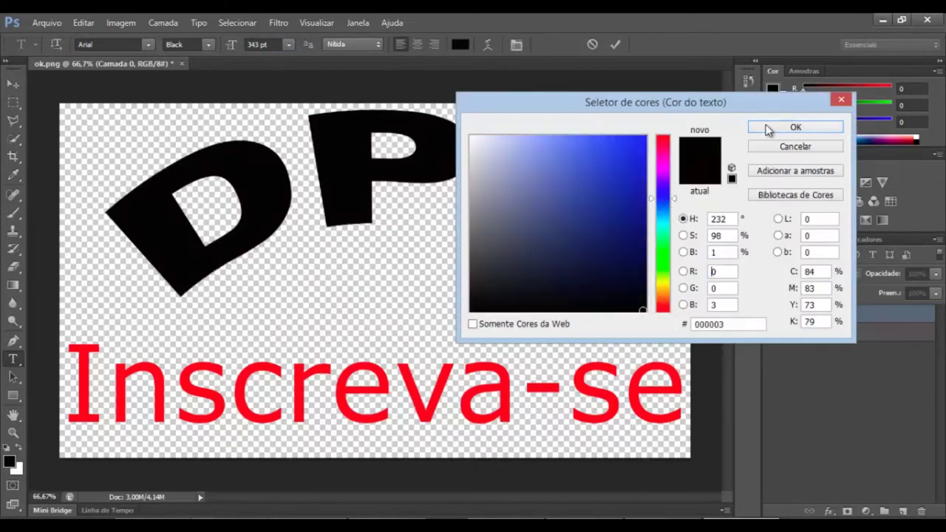
{"action": "left_click", "coordinate": [795, 127]}
Step: Set the whole "DPJ" text colour to blue 000cff, commit the text and make the Camada 0 layer active
{"action": "left_click", "coordinate": [498, 235]}
{"action": "key", "text": "ctrl+a"}
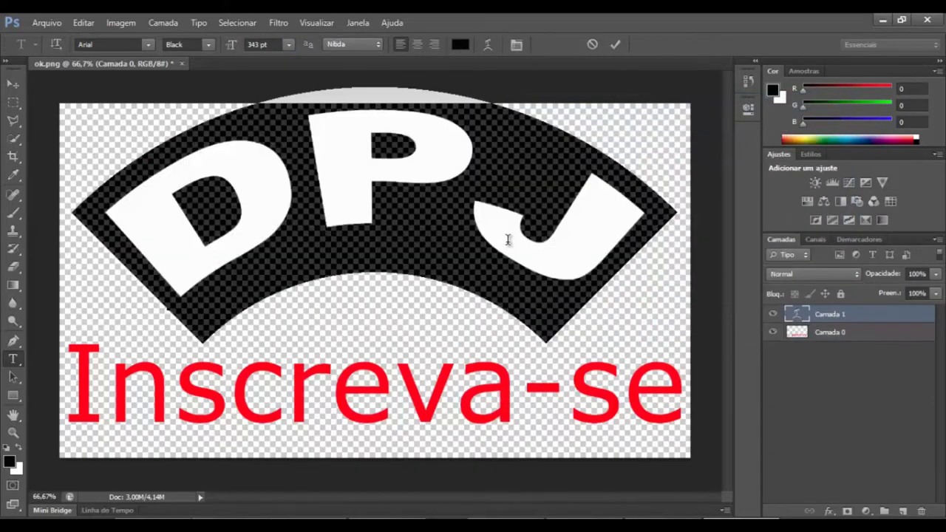
{"action": "left_click", "coordinate": [459, 45]}
{"action": "left_click_drag", "start_coordinate": [667, 201], "coordinate": [667, 197]}
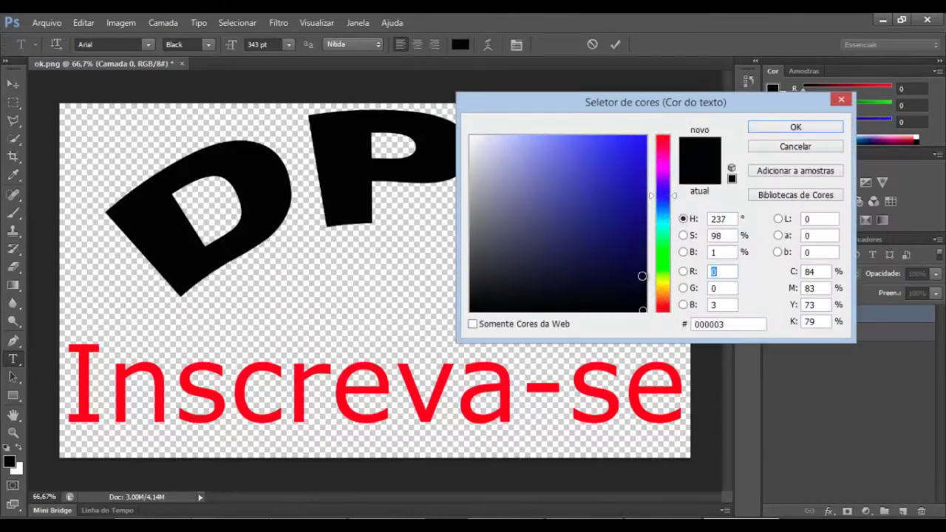
{"action": "left_click_drag", "start_coordinate": [641, 276], "coordinate": [646, 136]}
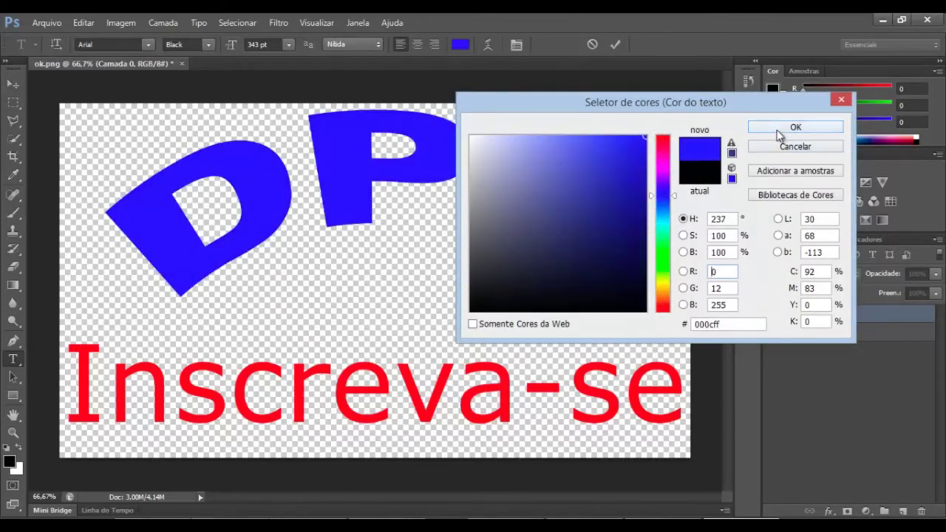
{"action": "left_click", "coordinate": [777, 130]}
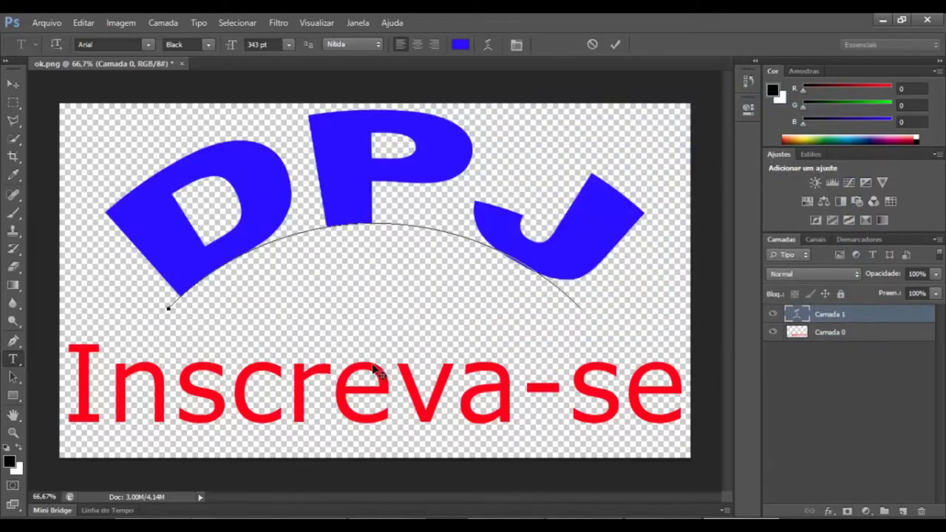
{"action": "left_click", "coordinate": [14, 87]}
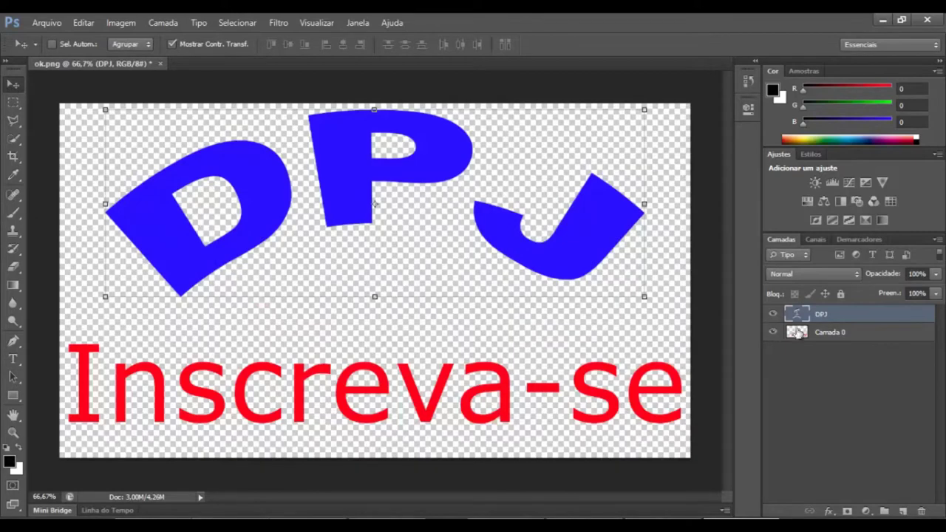
{"action": "left_click", "coordinate": [807, 334]}
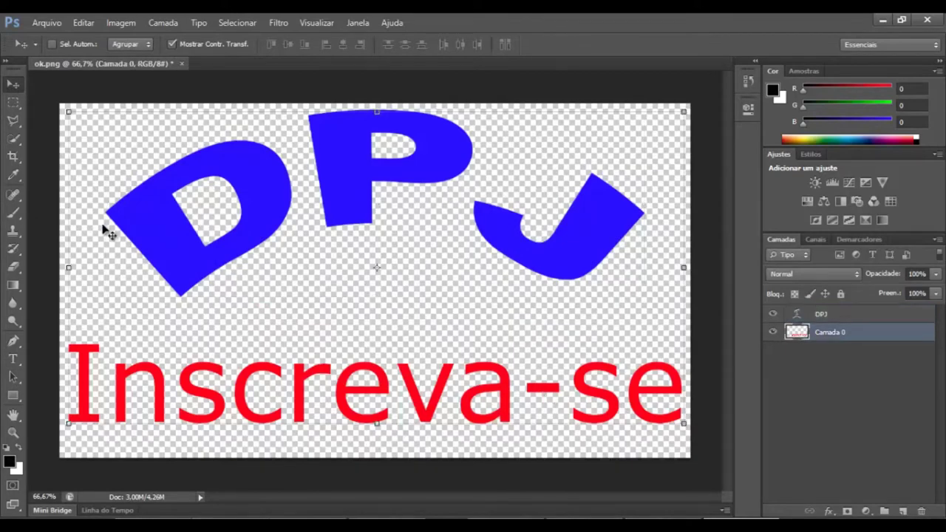
{"action": "left_click", "coordinate": [15, 156]}
{"action": "left_click_drag", "start_coordinate": [64, 337], "coordinate": [712, 471]}
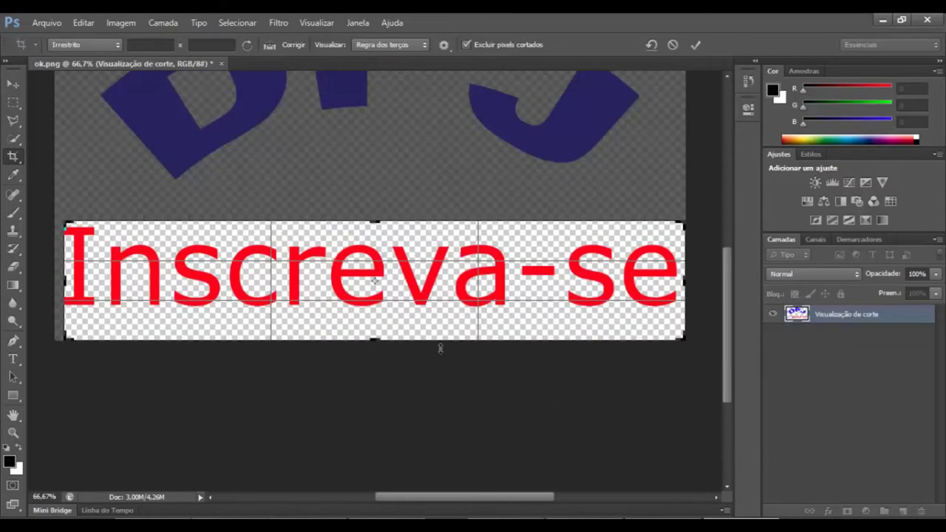
{"action": "key", "text": "Escape"}
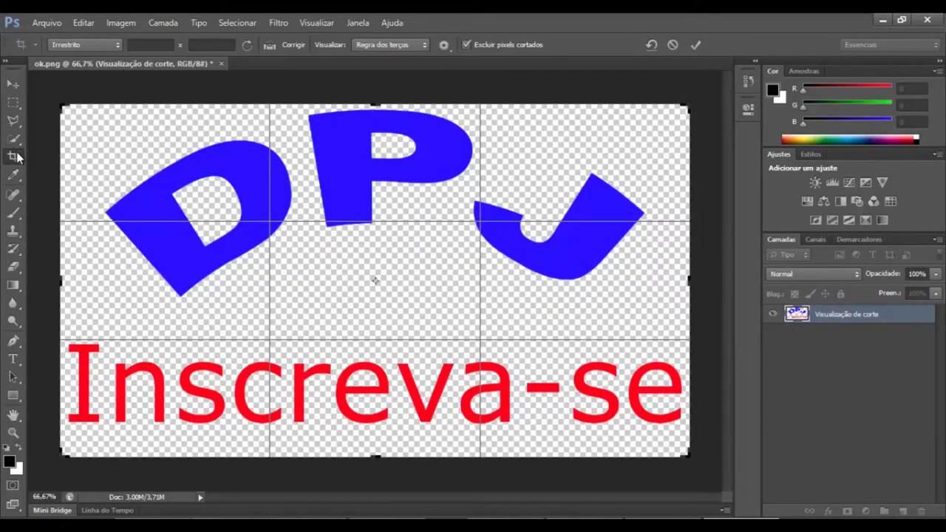
Step: Accept the pending full-canvas crop and delete the red "Inscreva-se" lettering on Camada 0 using a rectangular marquee selection
{"action": "left_click", "coordinate": [14, 102]}
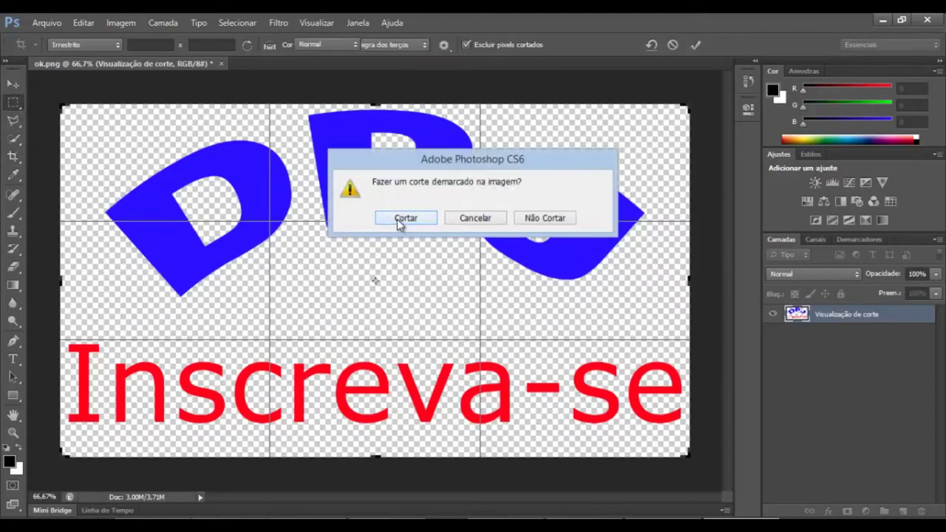
{"action": "left_click", "coordinate": [396, 219]}
{"action": "left_click_drag", "start_coordinate": [63, 338], "coordinate": [697, 468]}
{"action": "key", "text": "Delete"}
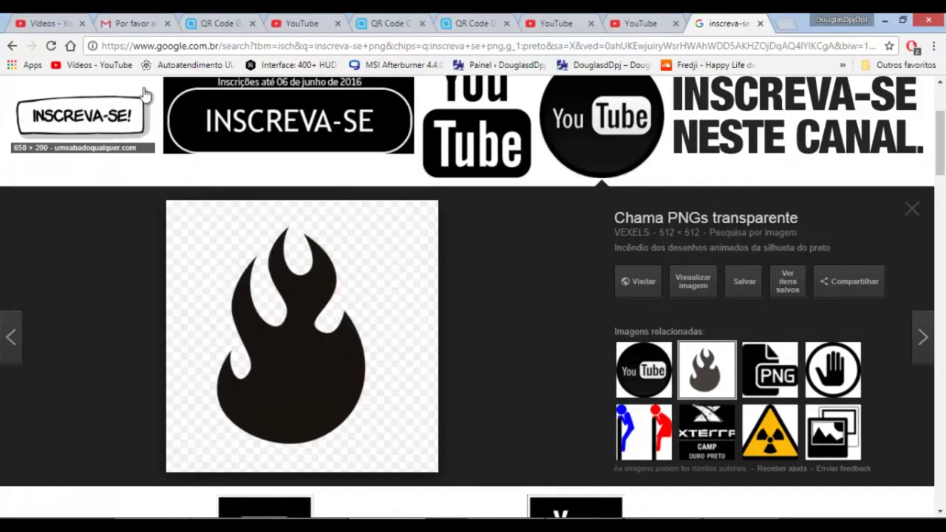
Step: In Chrome, copy the word "inscreva-se" from the Google image search query
{"action": "scroll", "coordinate": [169, 158], "scroll_direction": "up", "scroll_amount": 2}
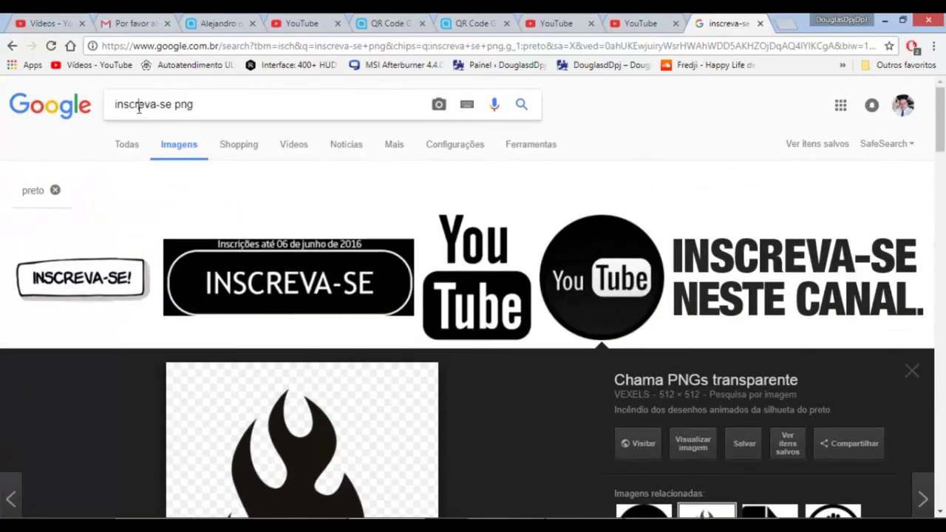
{"action": "left_click_drag", "start_coordinate": [172, 104], "coordinate": [103, 113]}
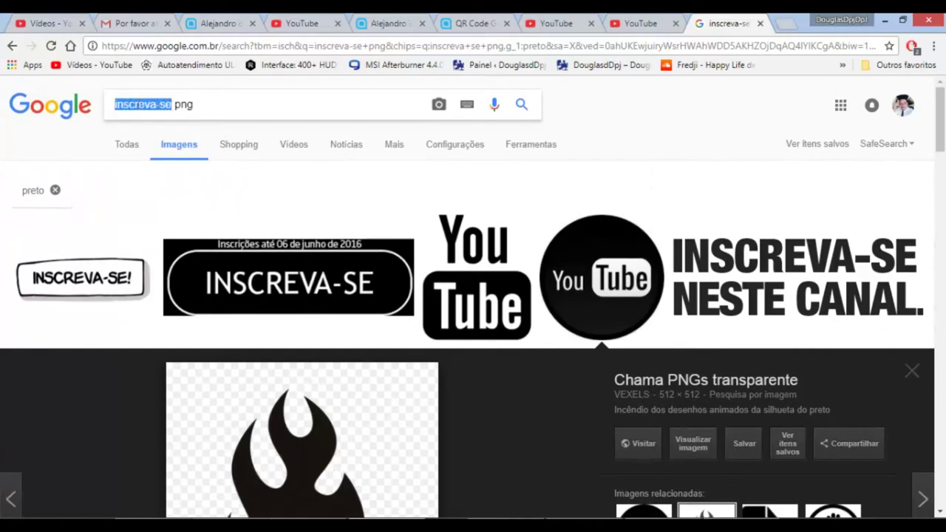
{"action": "right_click", "coordinate": [137, 104]}
{"action": "left_click", "coordinate": [178, 132]}
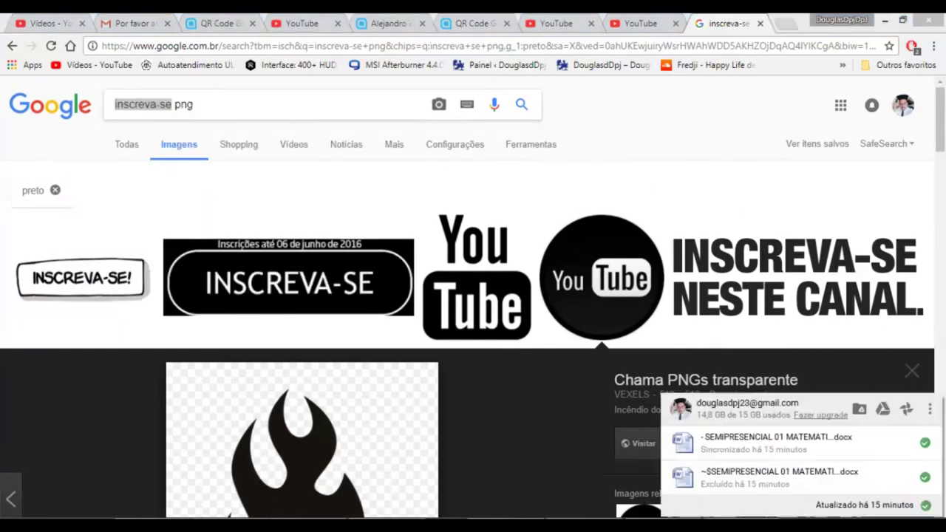
Step: Open the Novo(a) Documento do Microsoft Office Word file from the desktop and place the cursor on a blank line
{"action": "key", "text": "super+d"}
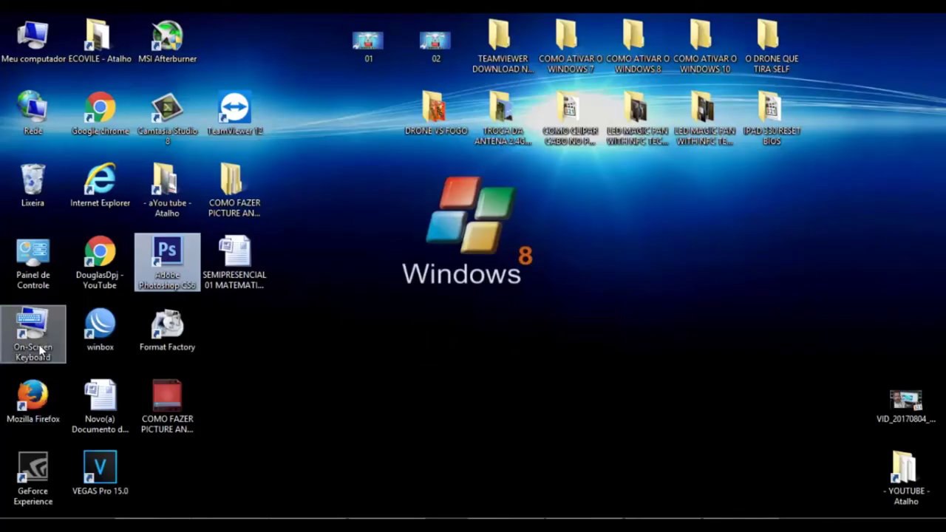
{"action": "double_click", "coordinate": [105, 396]}
{"action": "left_click", "coordinate": [466, 245]}
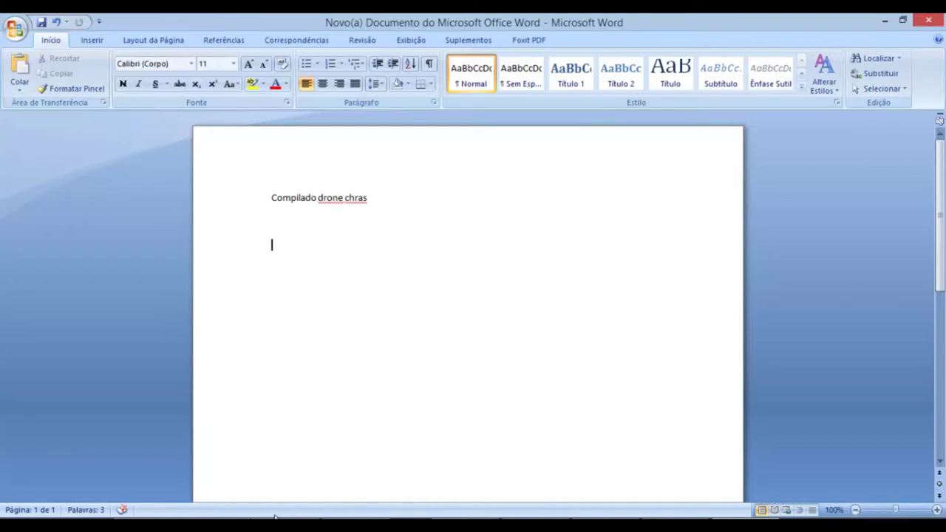
Step: Copy "inscreva-se" again from the Google query, paste it on the Word document's blank line and clear its proofing mark
{"action": "key", "text": "alt+Tab"}
{"action": "right_click", "coordinate": [149, 108]}
{"action": "left_click", "coordinate": [178, 133]}
{"action": "key", "text": "alt+Tab"}
{"action": "key", "text": "ctrl+v"}
{"action": "key", "text": "shift+Up"}
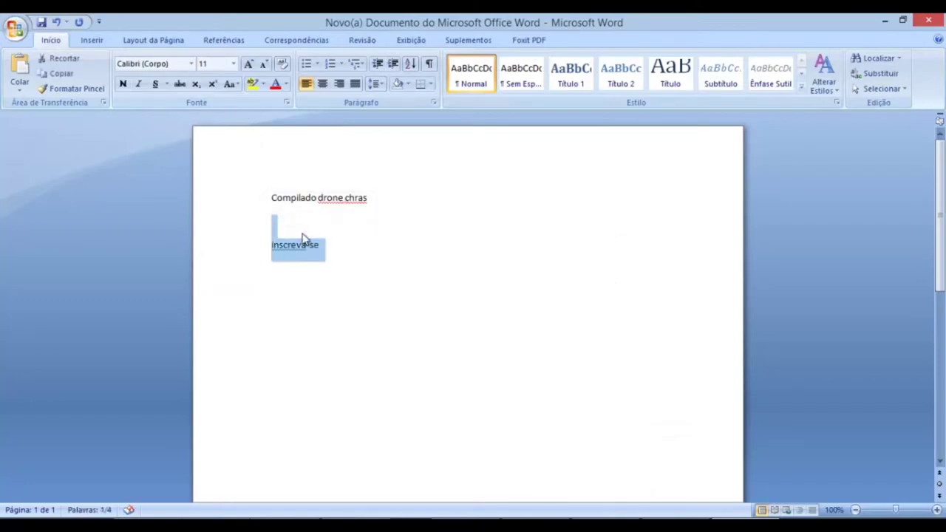
{"action": "left_click", "coordinate": [298, 262]}
{"action": "right_click", "coordinate": [295, 250]}
{"action": "left_click", "coordinate": [351, 260]}
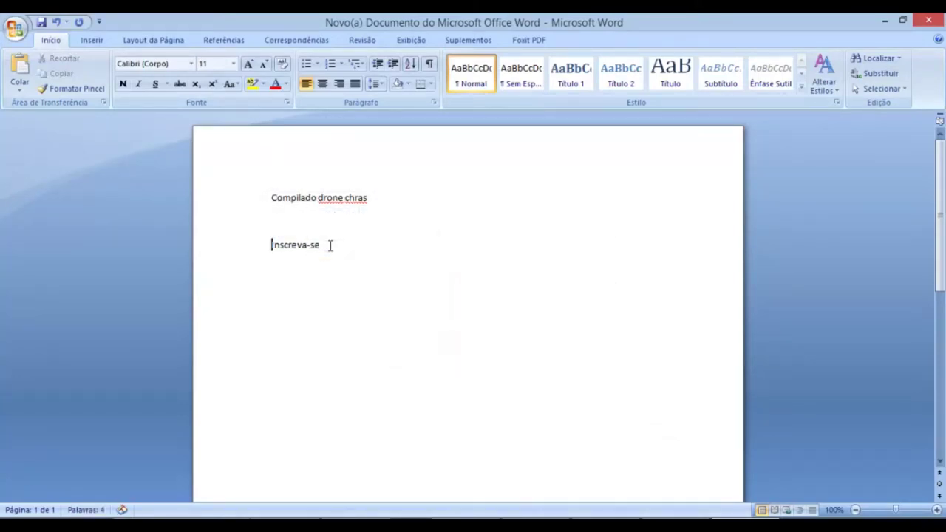
Step: Change the letter case of the pasted word "Inscreva-se", cut it from the Word document and switch back to Photoshop
{"action": "left_click_drag", "start_coordinate": [332, 245], "coordinate": [263, 244]}
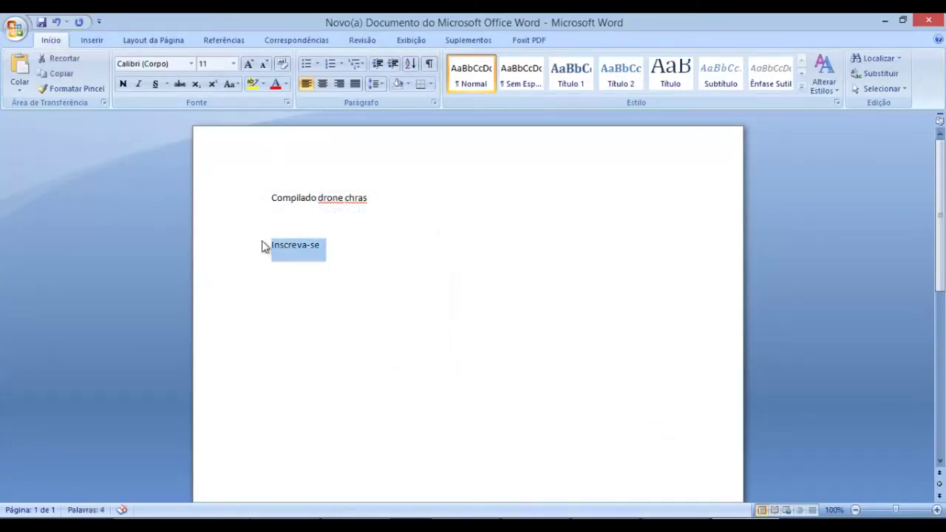
{"action": "left_click", "coordinate": [231, 83]}
{"action": "left_click", "coordinate": [264, 135]}
{"action": "key", "text": "ctrl+x"}
{"action": "left_click", "coordinate": [650, 473]}
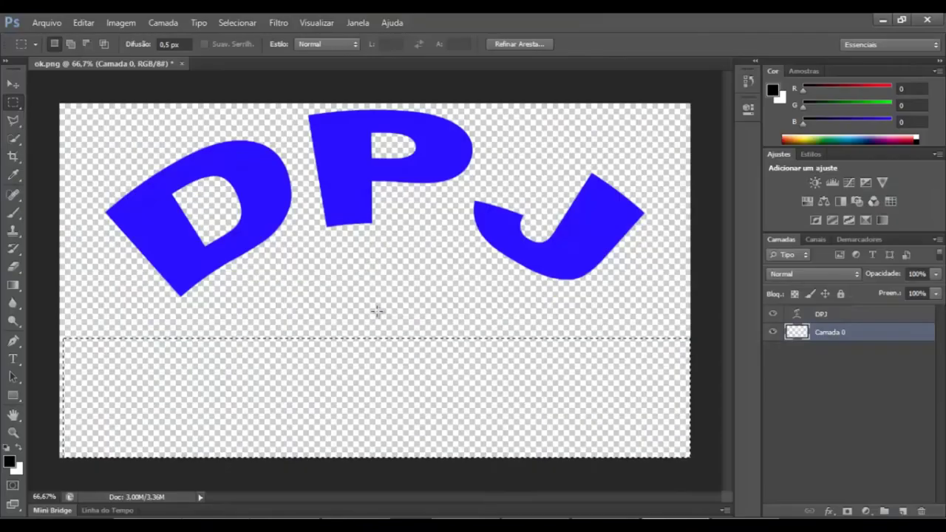
Step: Add a new text layer in the empty area below the DPJ letters and paste the copied word "INSCREVA-SE" into it
{"action": "left_click", "coordinate": [276, 382], "text": "ctrl"}
{"action": "left_click", "coordinate": [446, 217]}
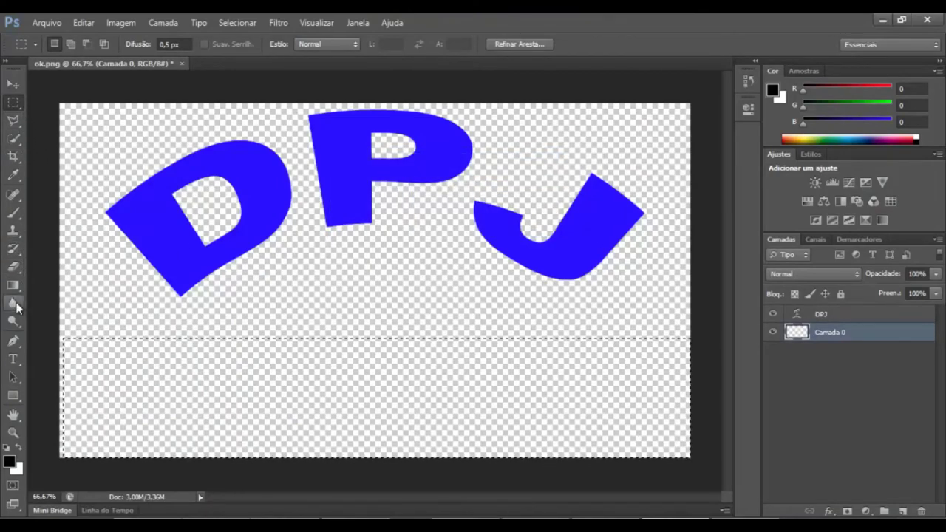
{"action": "left_click", "coordinate": [13, 359]}
{"action": "left_click", "coordinate": [91, 362]}
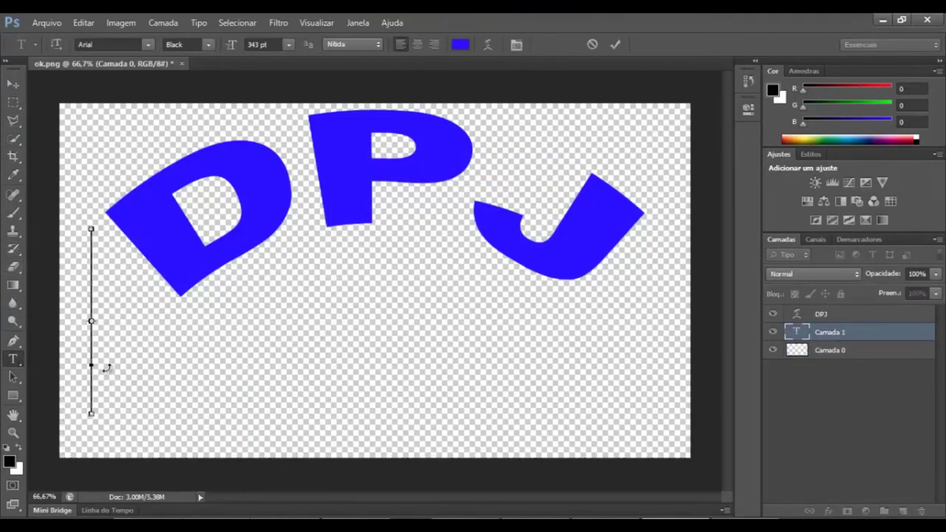
{"action": "key", "text": "ctrl+v"}
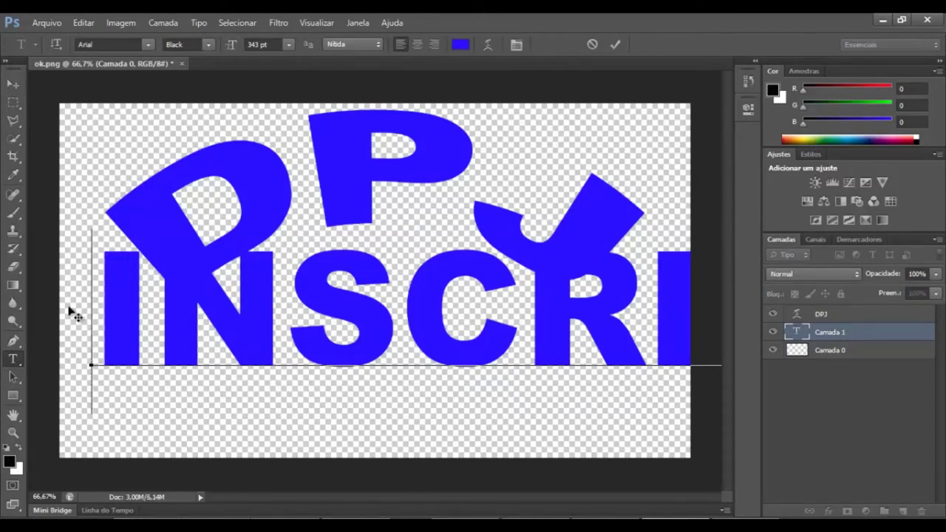
Step: Move the INSCREVA-SE text below the DPJ letters and narrow it to about 63% of its width
{"action": "left_click", "coordinate": [13, 83]}
{"action": "left_click_drag", "start_coordinate": [155, 341], "coordinate": [148, 386]}
{"action": "left_click_drag", "start_coordinate": [281, 378], "coordinate": [322, 376]}
{"action": "left_click_drag", "start_coordinate": [602, 367], "coordinate": [399, 361]}
{"action": "left_click_drag", "start_coordinate": [606, 390], "coordinate": [412, 397]}
{"action": "left_click_drag", "start_coordinate": [668, 381], "coordinate": [302, 396]}
{"action": "left_click_drag", "start_coordinate": [230, 382], "coordinate": [626, 371]}
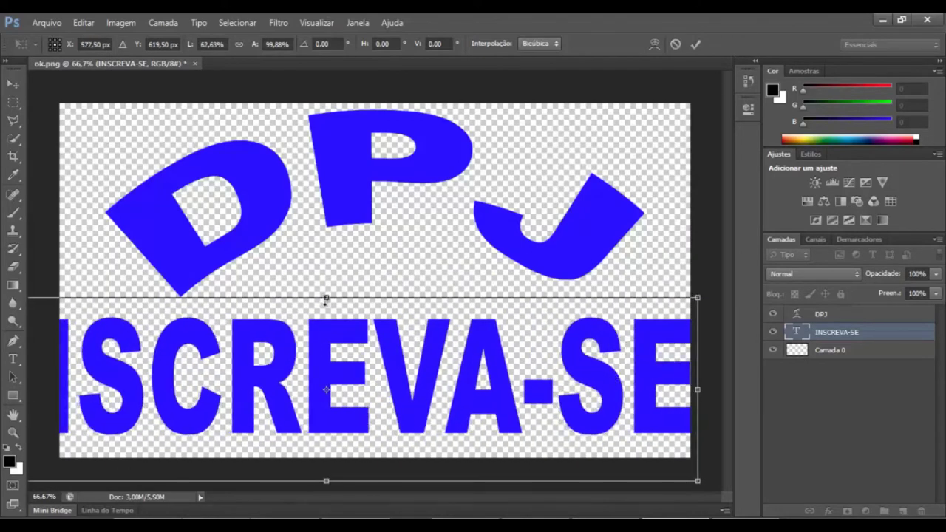
Step: Scale the INSCREVA-SE text to about 52% width and 91% height so it spans the canvas beneath DPJ
{"action": "mouse_move", "coordinate": [327, 481]}
{"action": "left_mouse_down"}
{"action": "mouse_move", "coordinate": [328, 452]}
{"action": "mouse_move", "coordinate": [327, 464]}
{"action": "left_mouse_up"}
{"action": "left_click_drag", "start_coordinate": [700, 383], "coordinate": [433, 373]}
{"action": "left_click_drag", "start_coordinate": [348, 372], "coordinate": [501, 377]}
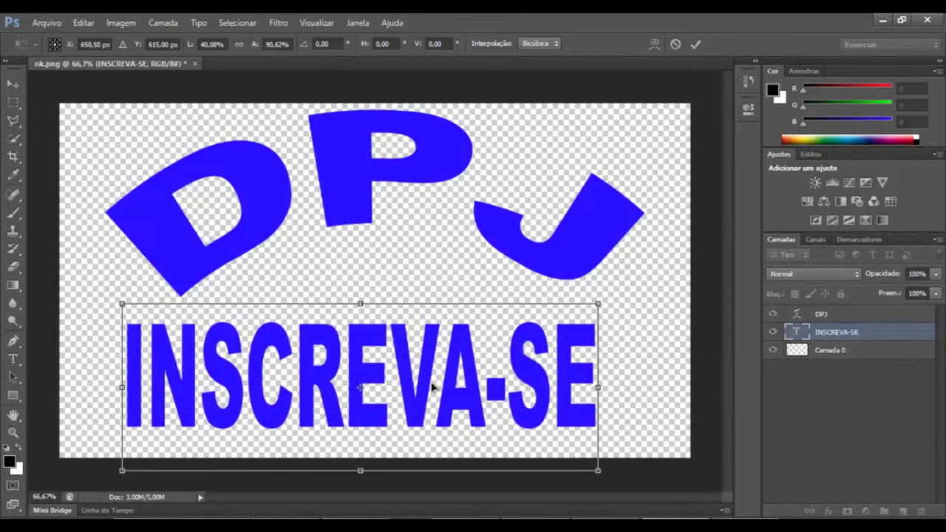
{"action": "left_click_drag", "start_coordinate": [123, 388], "coordinate": [60, 387]}
{"action": "left_click_drag", "start_coordinate": [627, 388], "coordinate": [684, 388]}
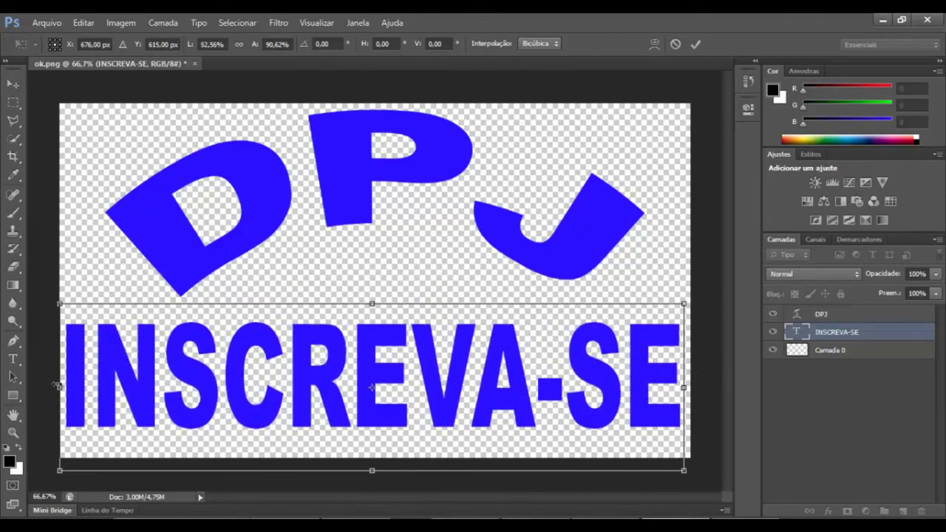
{"action": "left_click_drag", "start_coordinate": [61, 388], "coordinate": [68, 387]}
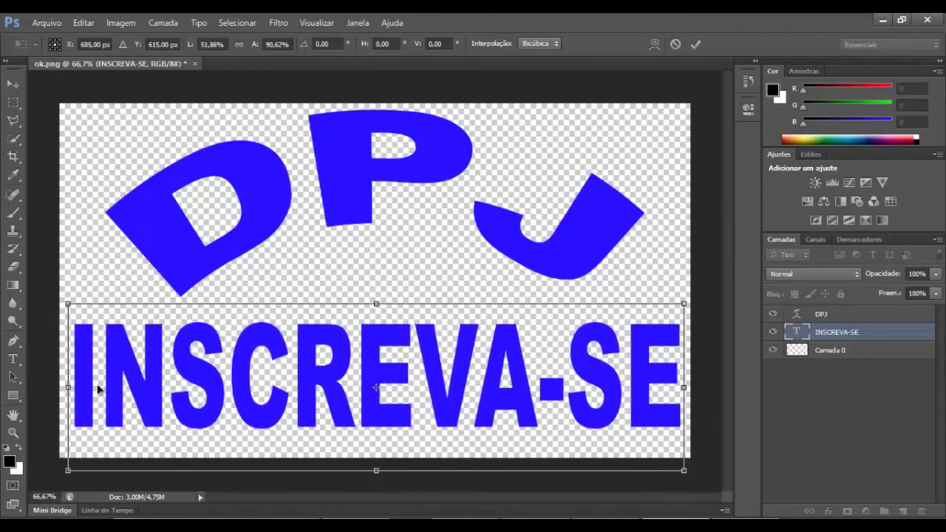
Step: Switch to Chrome, cancel the YouTube watermark upload dialog, look over the open YouTube video edit page and return to Photoshop
{"action": "key", "text": "alt+Tab"}
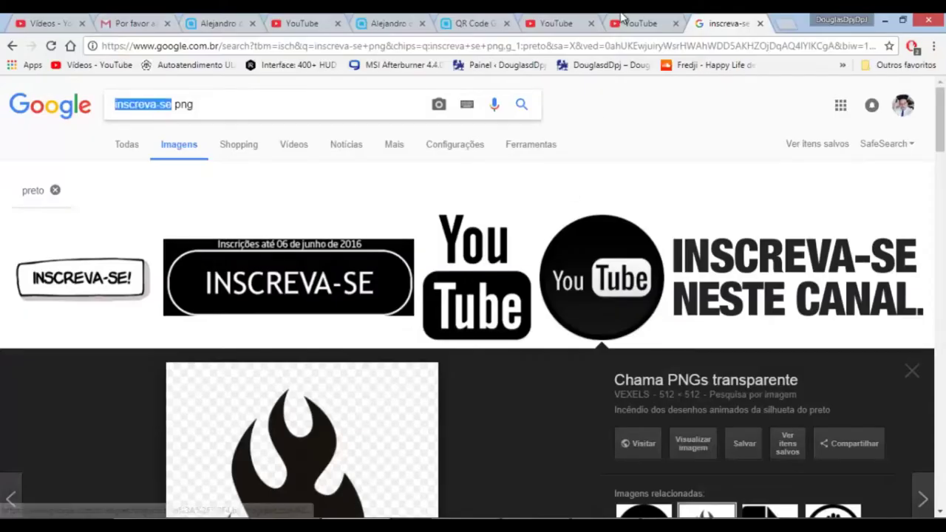
{"action": "left_click", "coordinate": [639, 23]}
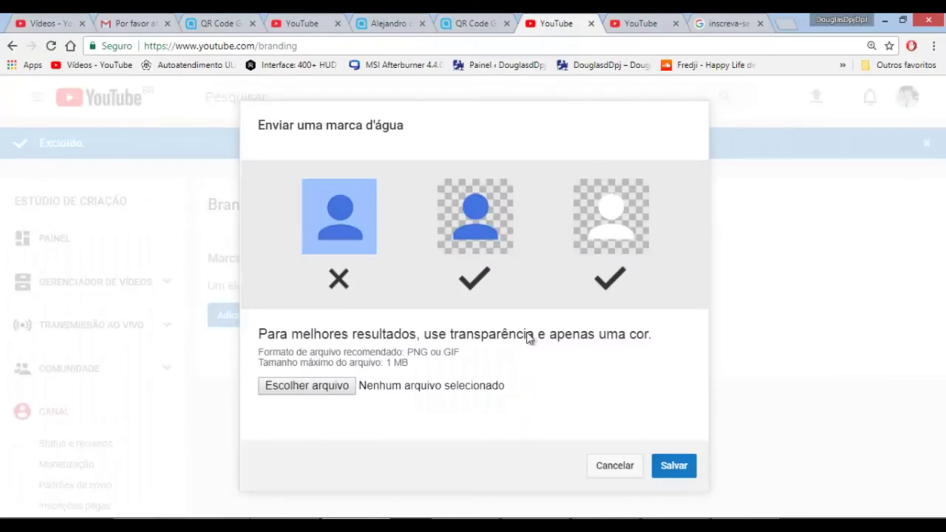
{"action": "left_click", "coordinate": [608, 465]}
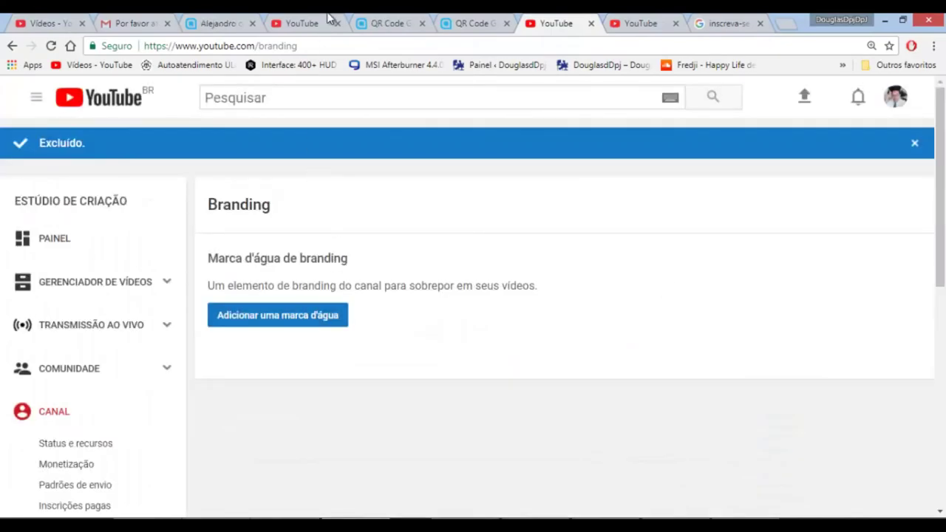
{"action": "left_click", "coordinate": [329, 20]}
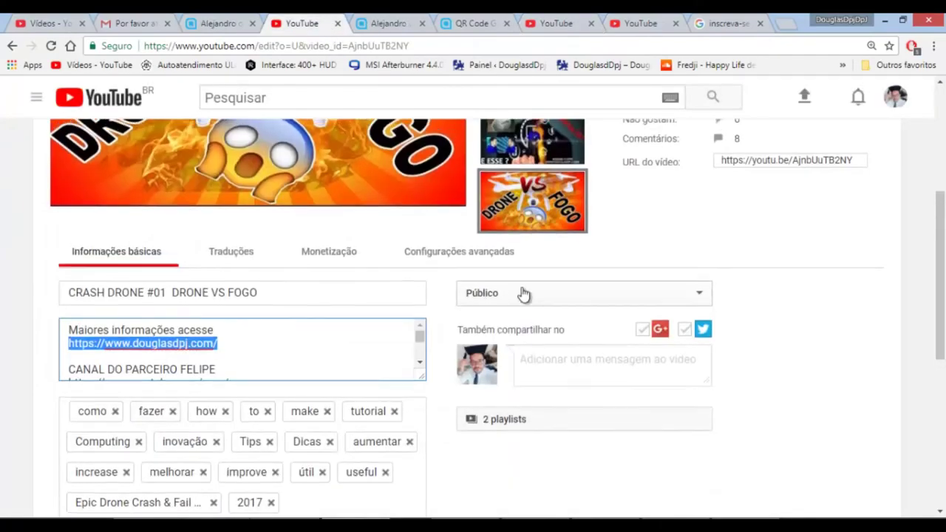
{"action": "scroll", "coordinate": [523, 294], "scroll_direction": "up", "scroll_amount": 3}
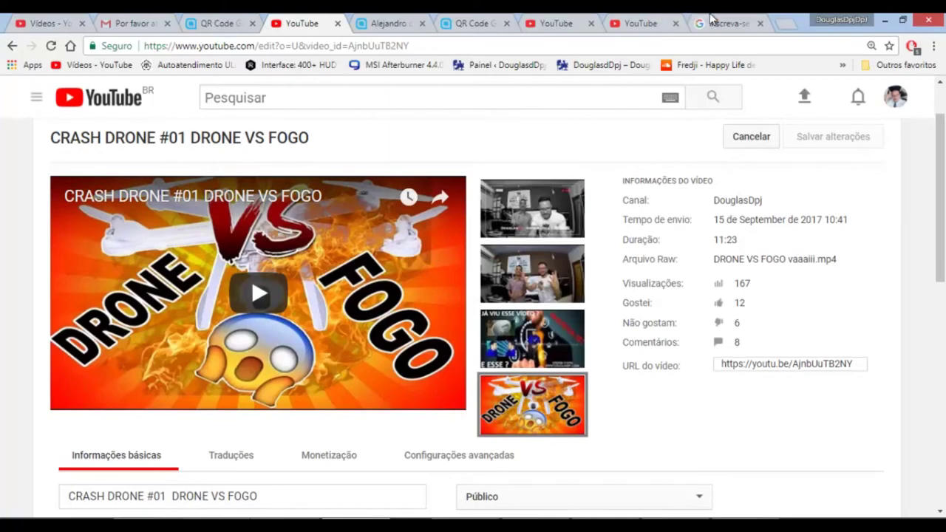
{"action": "left_click", "coordinate": [709, 21]}
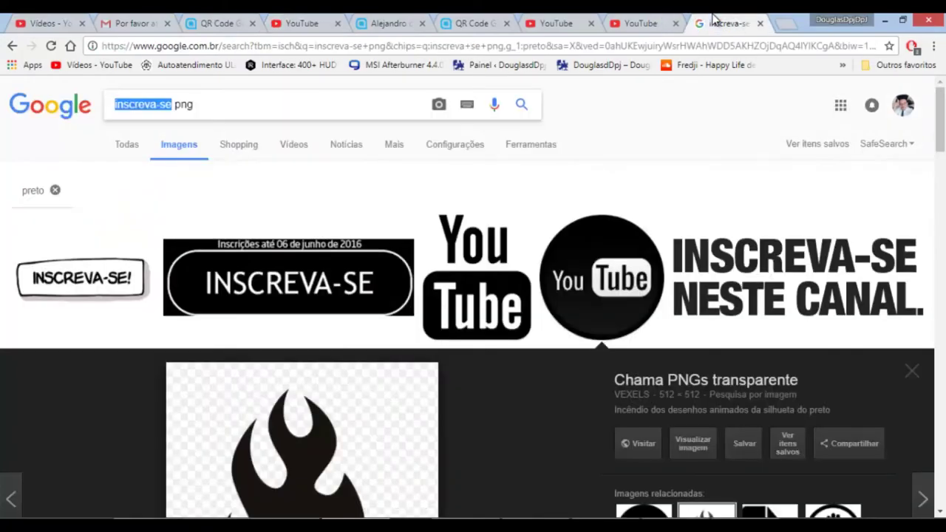
{"action": "left_click", "coordinate": [641, 23]}
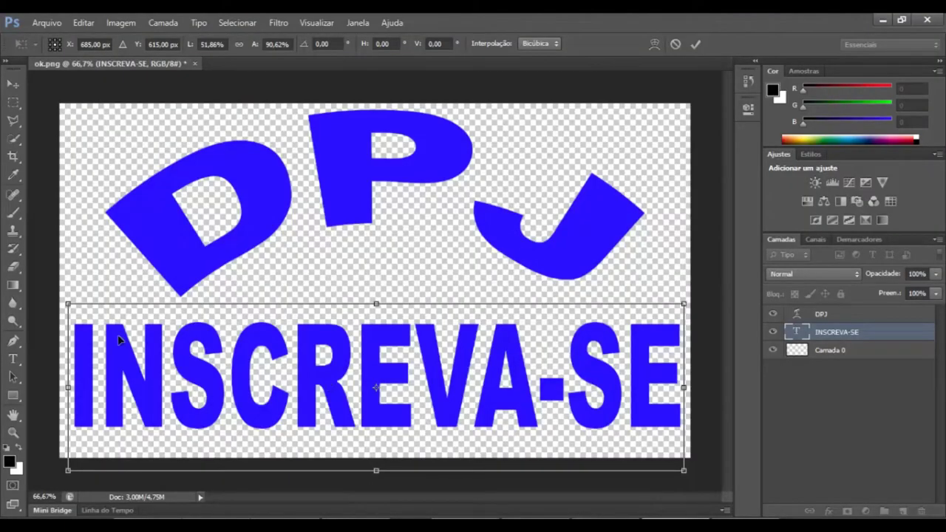
Step: Apply the INSCREVA-SE transformation and recolour the whole text pure red (ff0000)
{"action": "key", "text": "Return"}
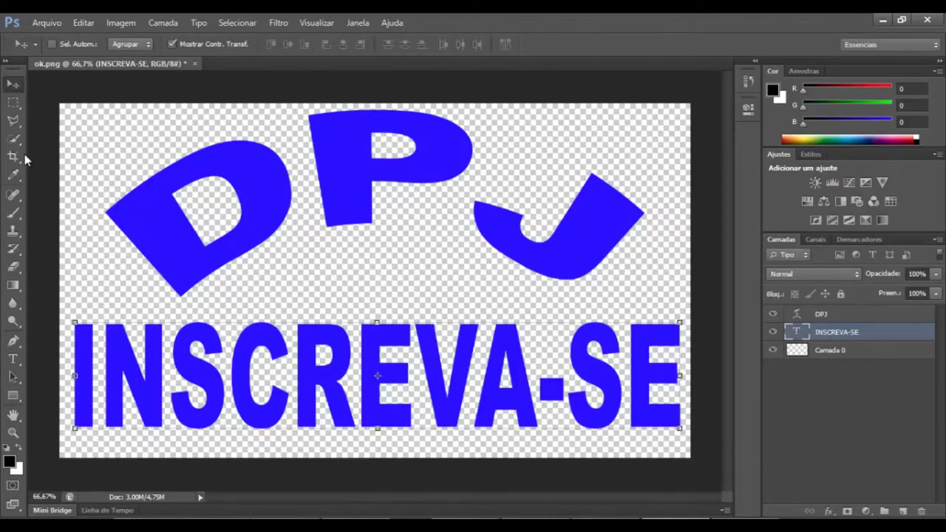
{"action": "left_click", "coordinate": [13, 359]}
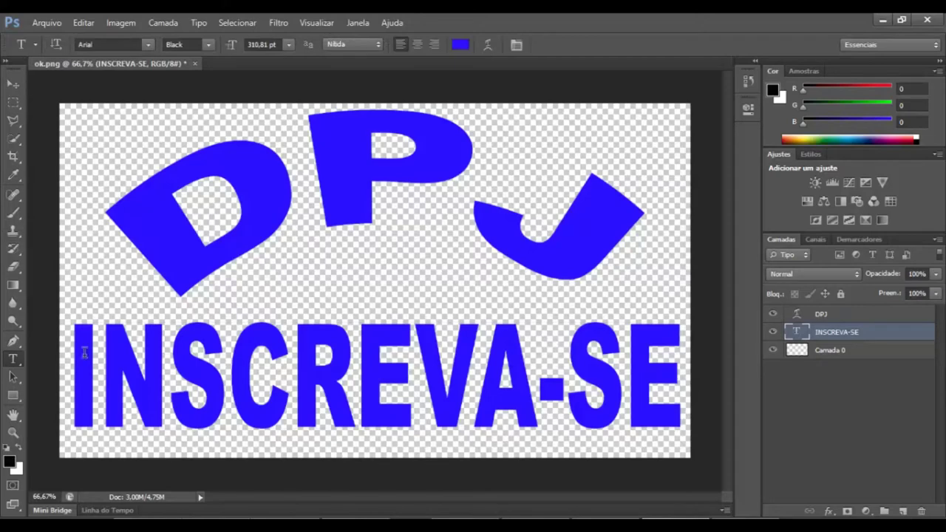
{"action": "left_click", "coordinate": [241, 371]}
{"action": "key", "text": "ctrl+a"}
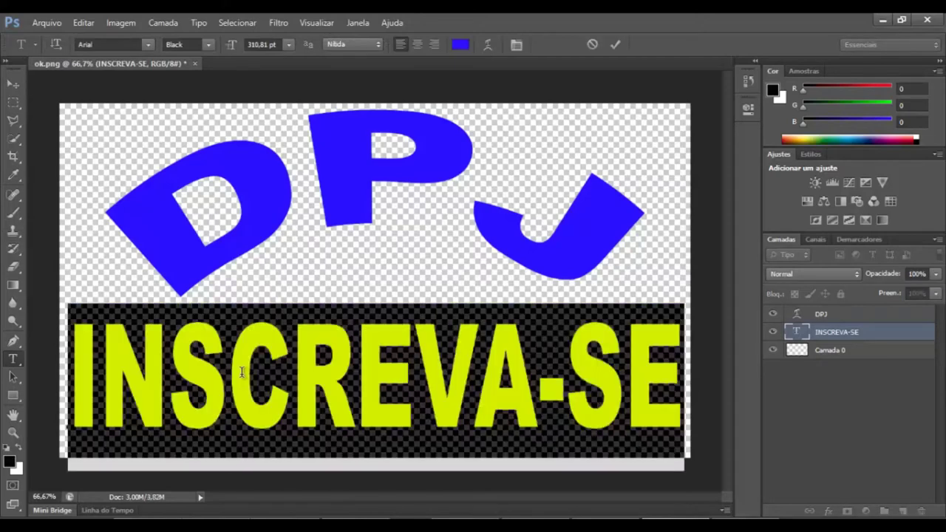
{"action": "left_click", "coordinate": [461, 45]}
{"action": "left_click_drag", "start_coordinate": [661, 146], "coordinate": [686, 136]}
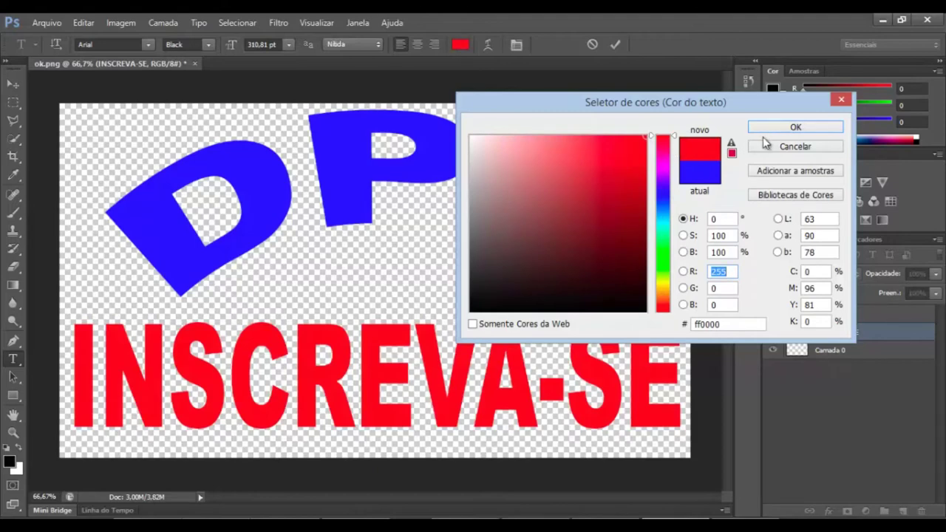
{"action": "left_click", "coordinate": [768, 129]}
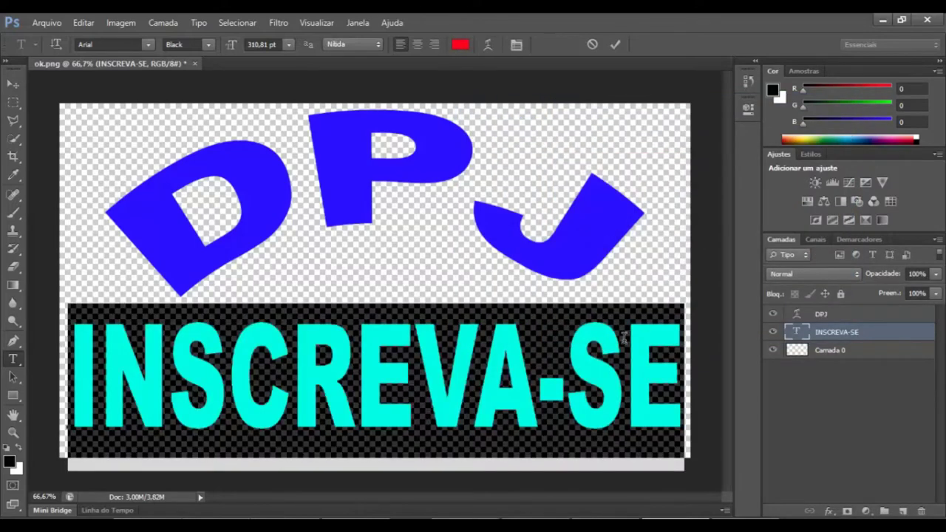
{"action": "key", "text": "ctrl+h"}
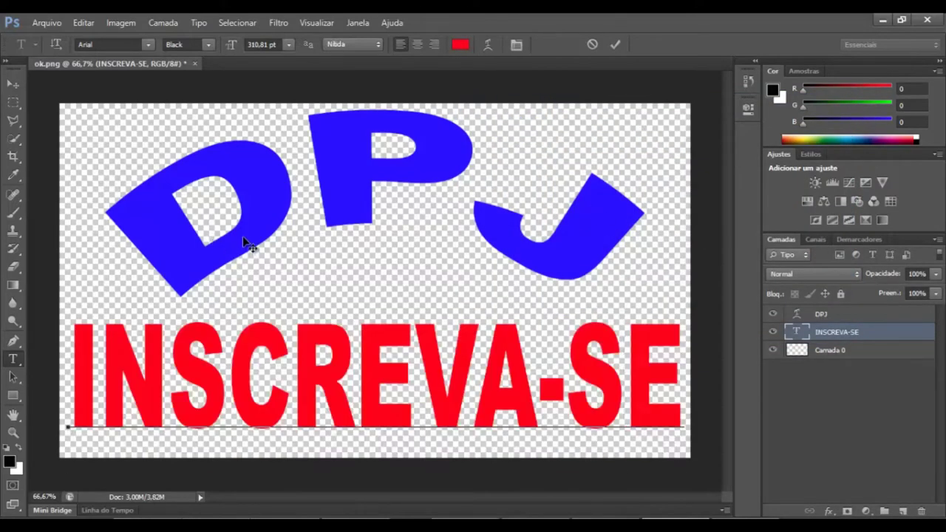
{"action": "left_click", "coordinate": [14, 83]}
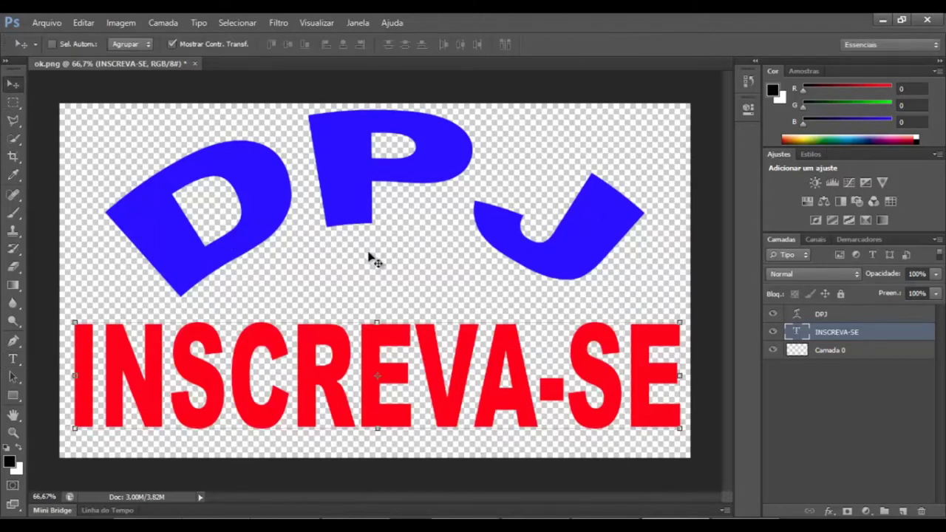
{"action": "left_click", "coordinate": [828, 350]}
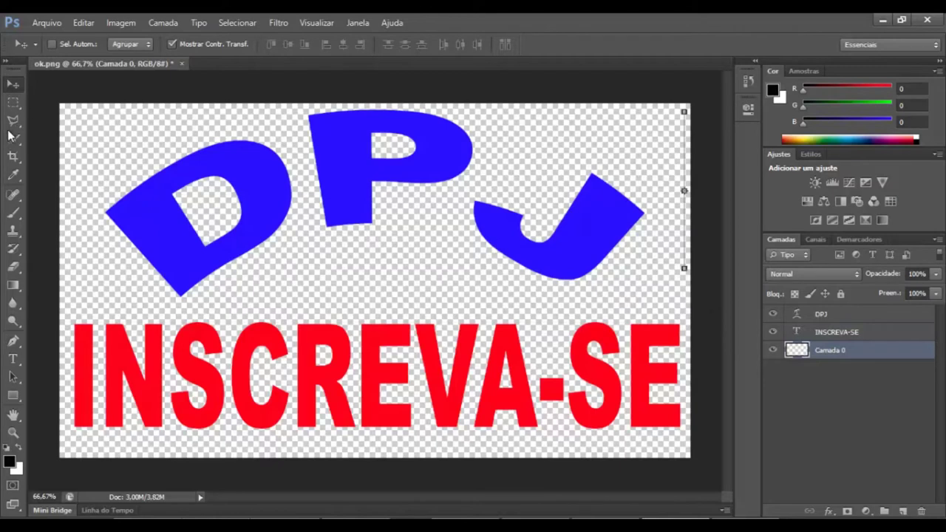
{"action": "left_click_drag", "start_coordinate": [165, 226], "coordinate": [156, 234]}
{"action": "left_click_drag", "start_coordinate": [646, 126], "coordinate": [630, 138]}
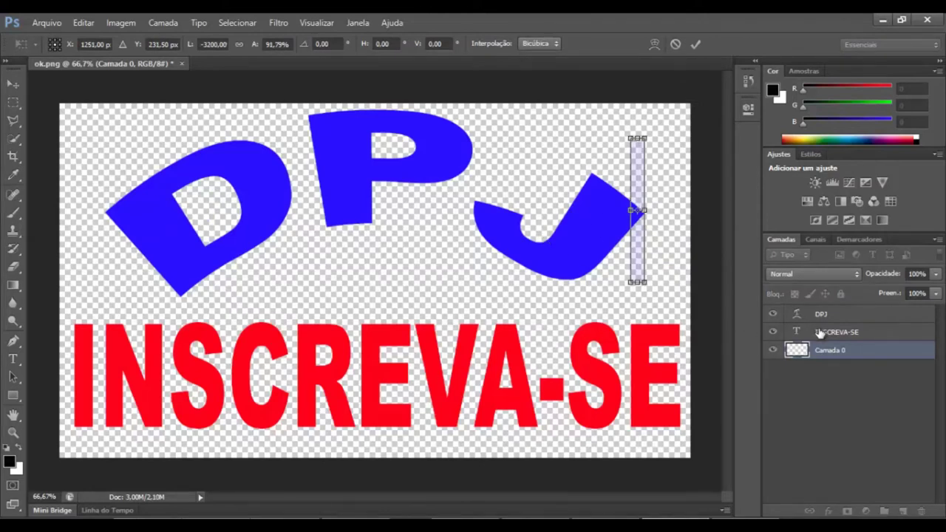
{"action": "left_click", "coordinate": [13, 102]}
{"action": "left_click", "coordinate": [469, 221]}
{"action": "left_click", "coordinate": [13, 101]}
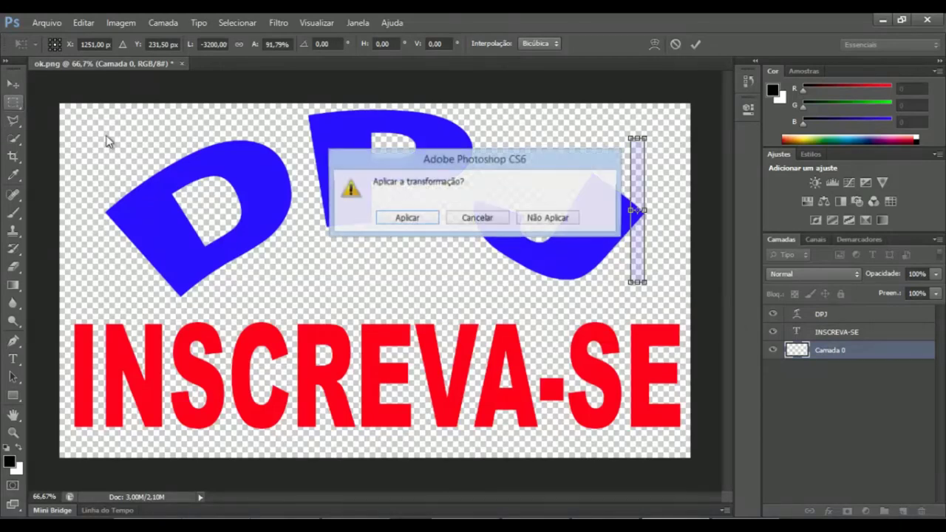
{"action": "left_click", "coordinate": [542, 219]}
Step: Select the DPJ layer, reposition it over the canvas and stretch it vertically to about 126% height
{"action": "left_click", "coordinate": [853, 318]}
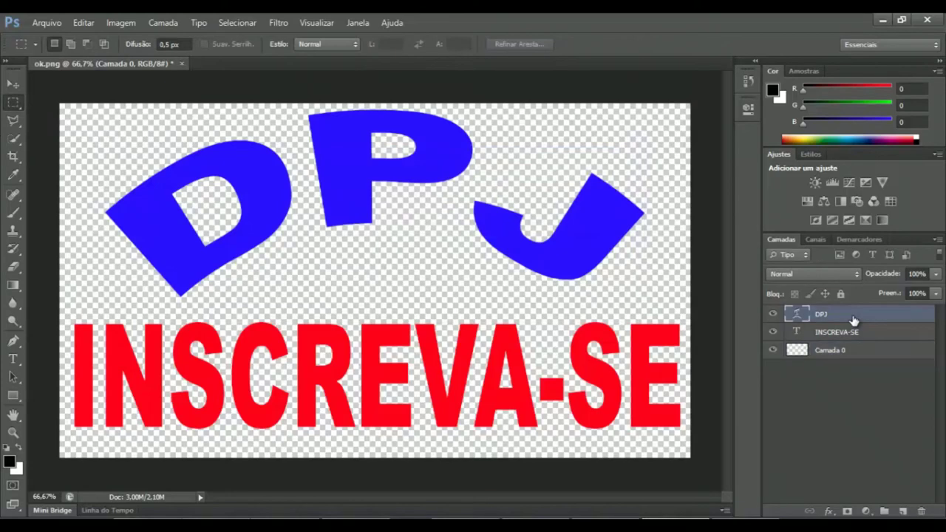
{"action": "left_click", "coordinate": [14, 84]}
{"action": "left_click_drag", "start_coordinate": [106, 298], "coordinate": [86, 320]}
{"action": "left_click_drag", "start_coordinate": [378, 219], "coordinate": [407, 232]}
{"action": "left_click_drag", "start_coordinate": [382, 376], "coordinate": [382, 419]}
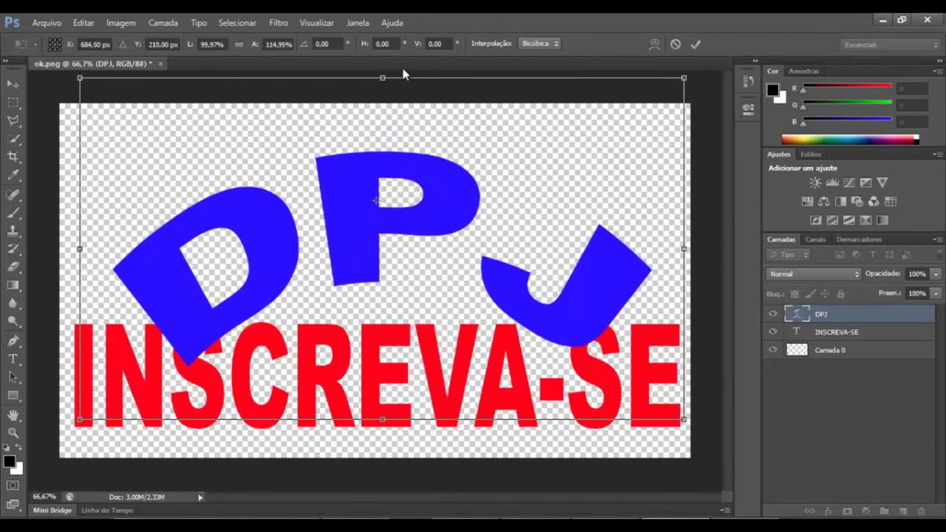
{"action": "left_click_drag", "start_coordinate": [381, 78], "coordinate": [382, 45]}
{"action": "mouse_move", "coordinate": [388, 191]}
{"action": "left_mouse_down"}
{"action": "mouse_move", "coordinate": [379, 165]}
{"action": "mouse_move", "coordinate": [360, 162]}
{"action": "mouse_move", "coordinate": [375, 189]}
{"action": "mouse_move", "coordinate": [385, 148]}
{"action": "mouse_move", "coordinate": [388, 189]}
{"action": "left_mouse_up"}
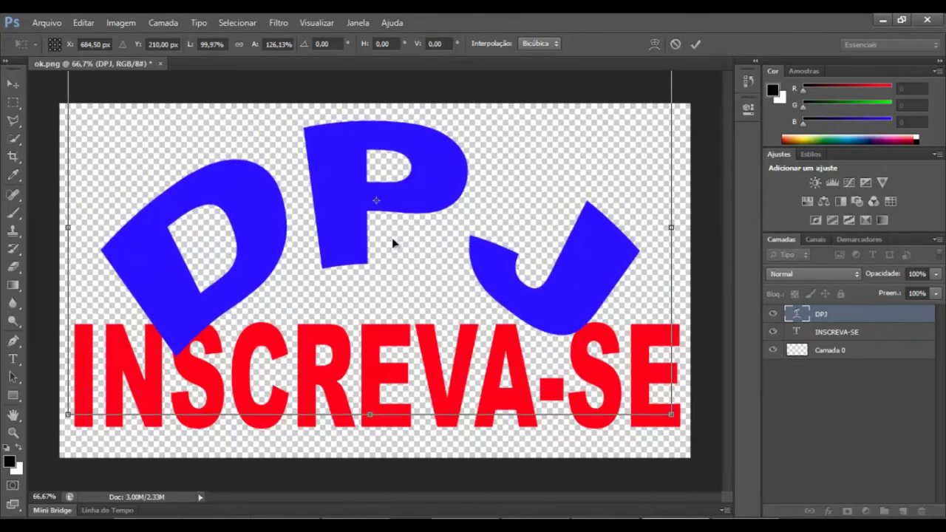
Step: Reduce the DPJ text to about 101% height, position it just above INSCREVA-SE and apply the transformation
{"action": "left_click_drag", "start_coordinate": [372, 407], "coordinate": [377, 340]}
{"action": "left_click_drag", "start_coordinate": [379, 213], "coordinate": [378, 212]}
{"action": "key", "text": "shift+Down"}
{"action": "key", "text": "shift+Down"}
{"action": "key", "text": "shift+Down"}
{"action": "key", "text": "shift+Down"}
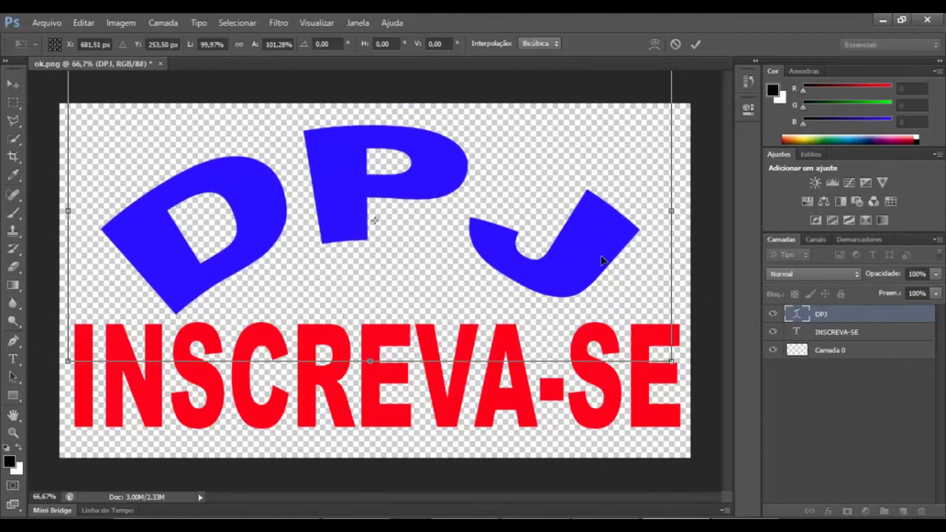
{"action": "right_click", "coordinate": [422, 180]}
{"action": "left_click", "coordinate": [389, 164]}
{"action": "left_click", "coordinate": [695, 44]}
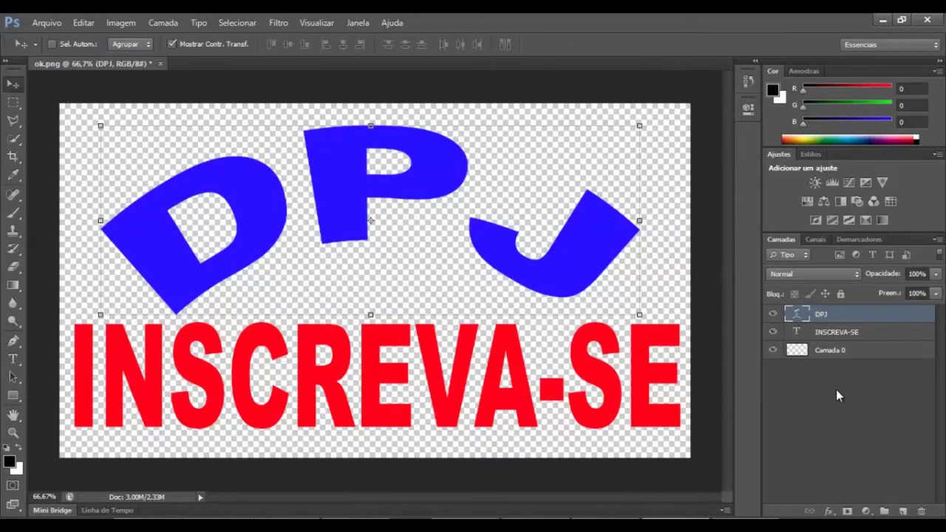
Step: Add a white (ffffff) external stroke about 20 px wide to the DPJ layer through its blending options
{"action": "right_click", "coordinate": [823, 323]}
{"action": "left_click", "coordinate": [639, 91]}
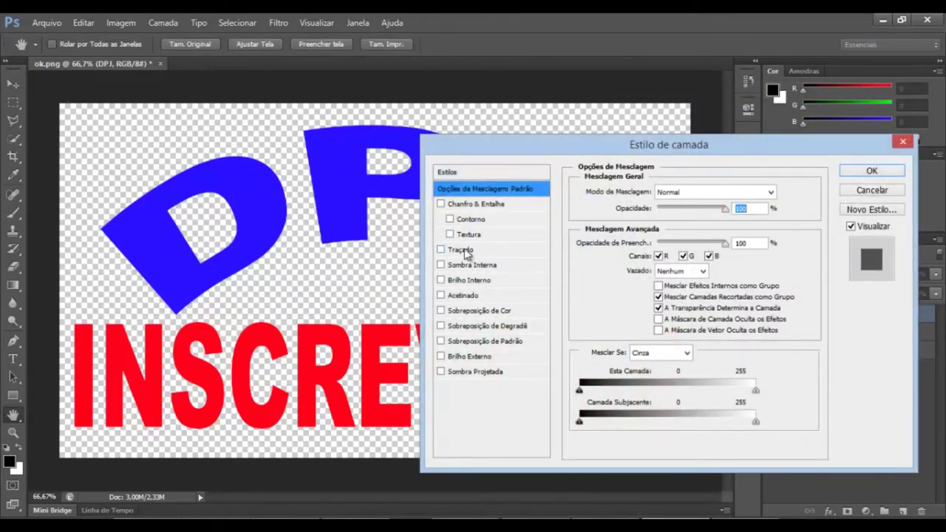
{"action": "left_click", "coordinate": [464, 250]}
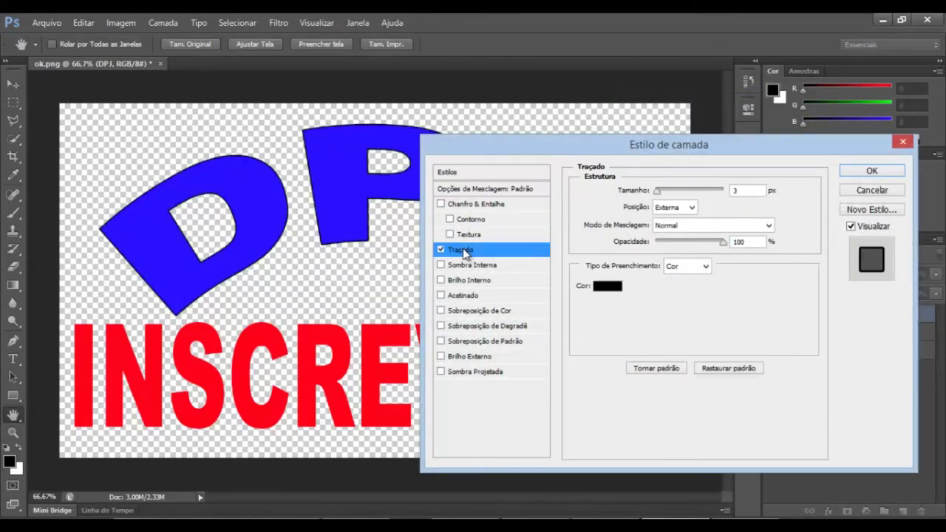
{"action": "left_click", "coordinate": [606, 287]}
{"action": "left_click_drag", "start_coordinate": [523, 154], "coordinate": [420, 121]}
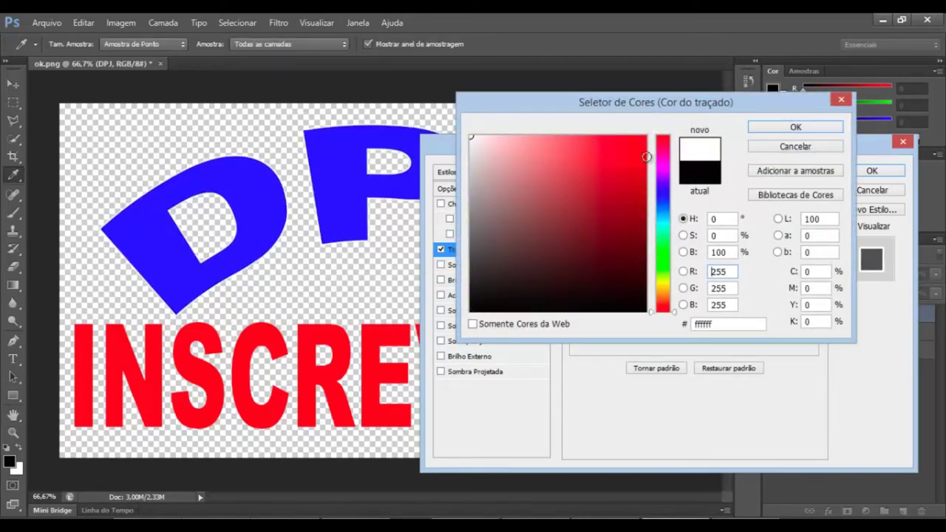
{"action": "left_click", "coordinate": [776, 126]}
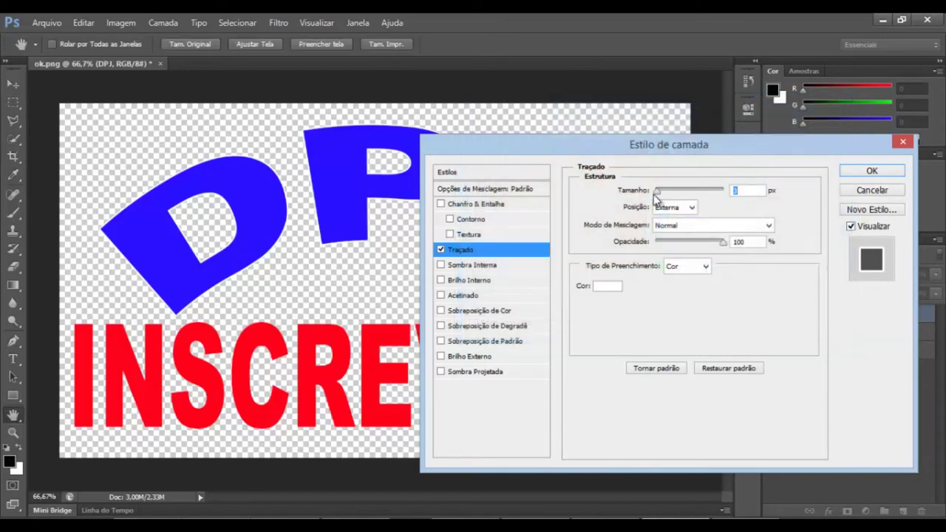
{"action": "left_click_drag", "start_coordinate": [661, 194], "coordinate": [667, 196]}
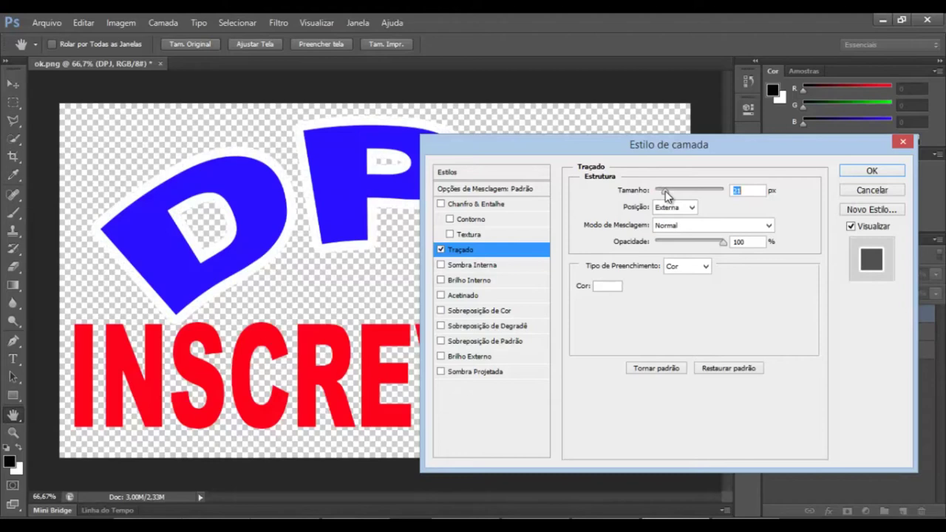
{"action": "left_click", "coordinate": [860, 172]}
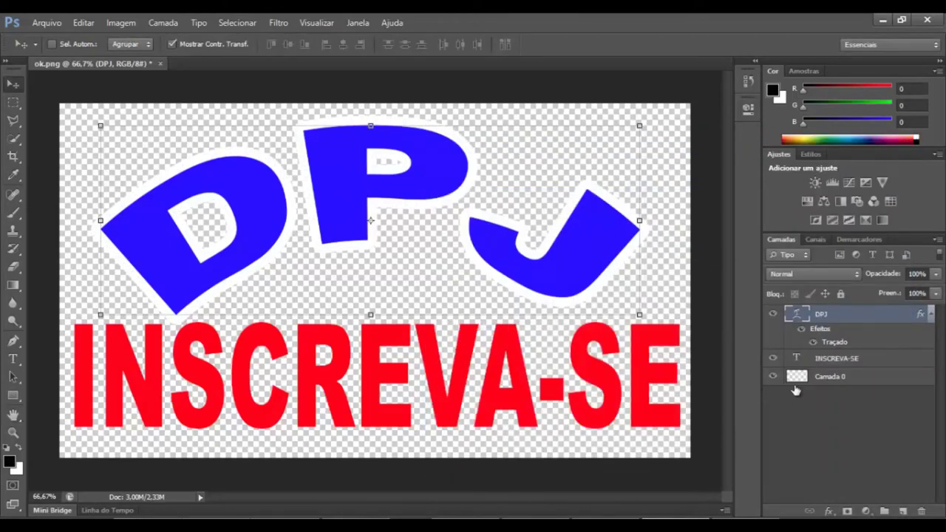
Step: Add a white (ffffff) external stroke about 10 px wide to the INSCREVA-SE layer through its blending options
{"action": "left_click", "coordinate": [805, 378]}
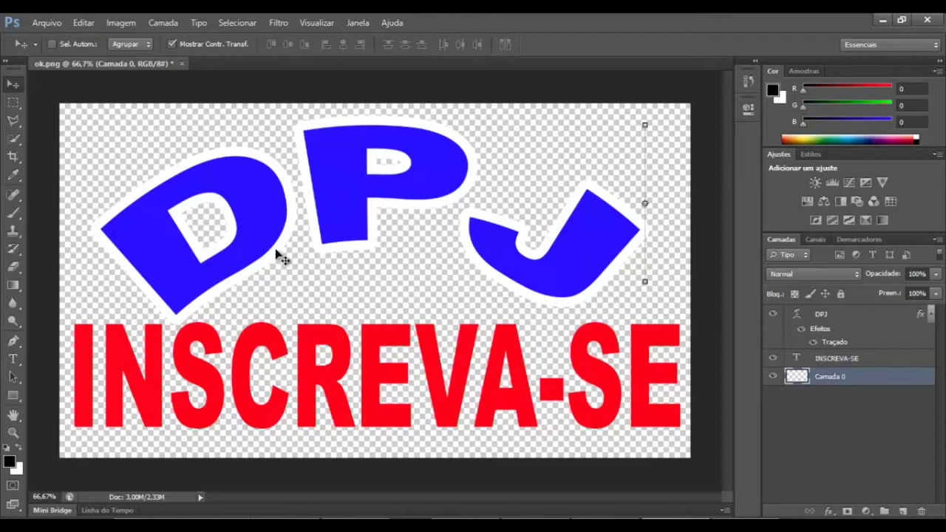
{"action": "left_click", "coordinate": [843, 361]}
{"action": "right_click", "coordinate": [840, 363]}
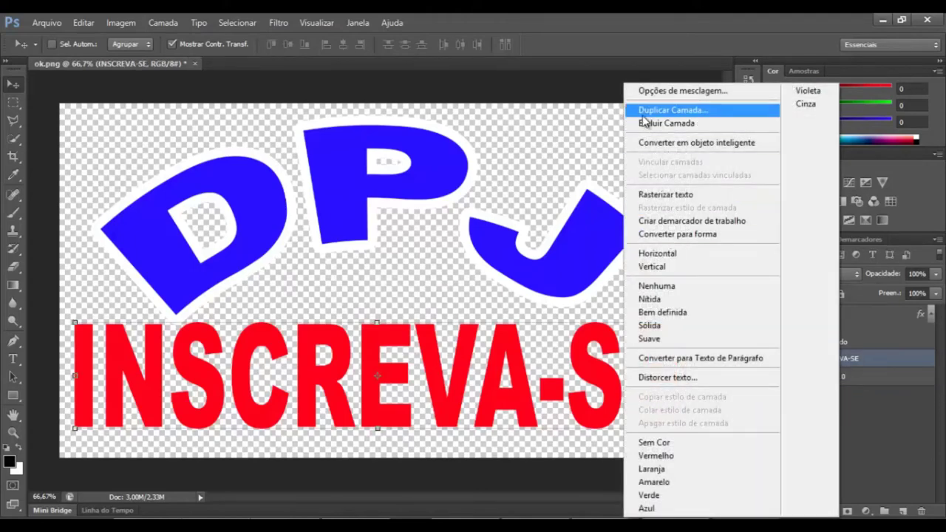
{"action": "left_click", "coordinate": [671, 92]}
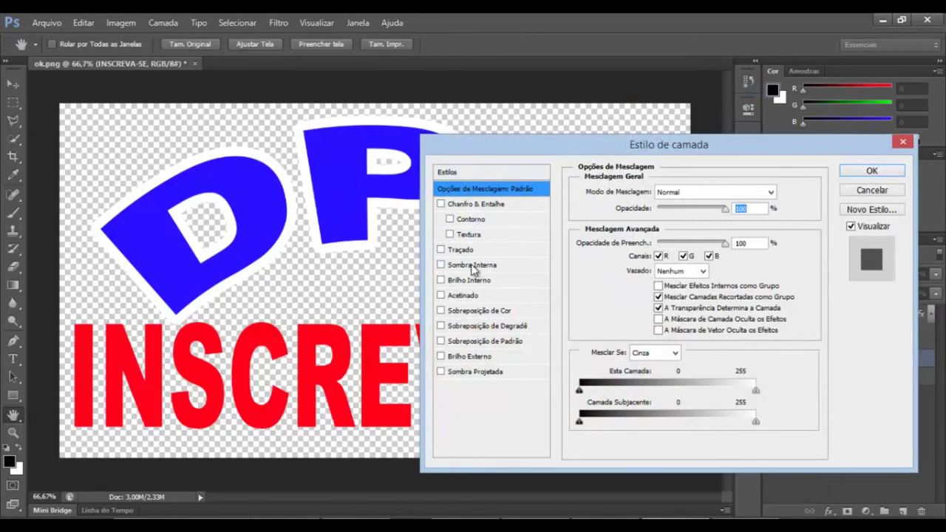
{"action": "left_click", "coordinate": [464, 250]}
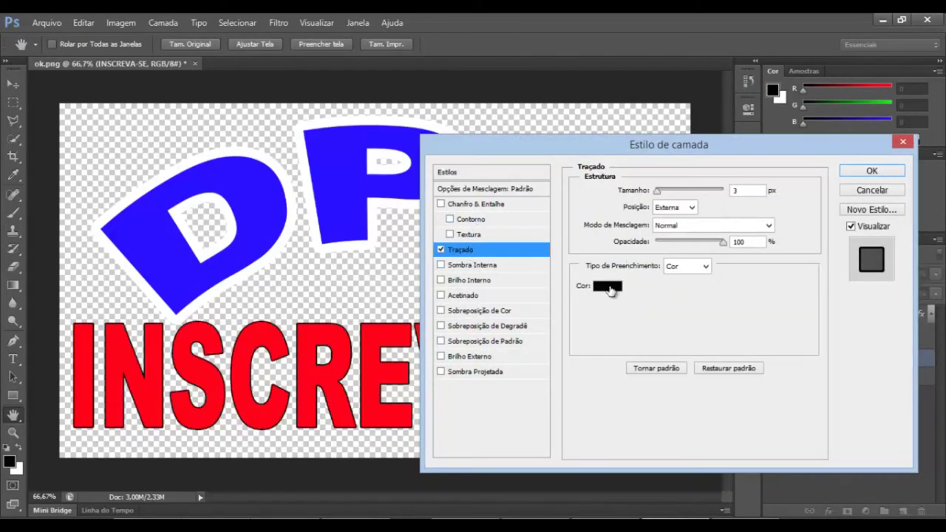
{"action": "left_click", "coordinate": [610, 288]}
{"action": "left_click", "coordinate": [471, 139]}
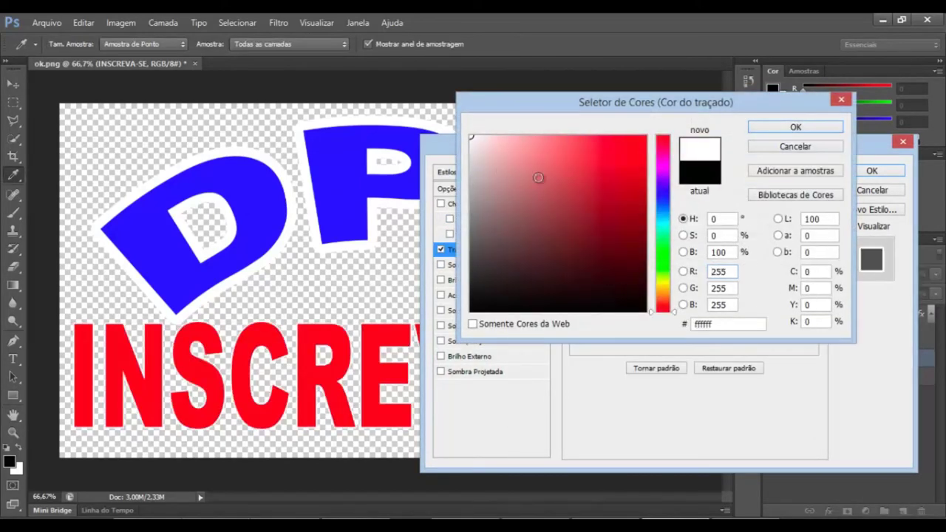
{"action": "left_click", "coordinate": [783, 127]}
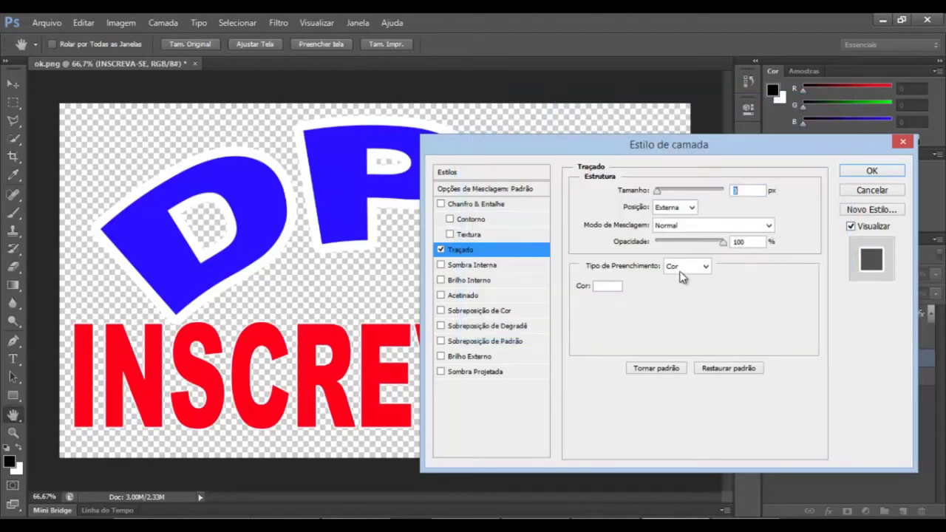
{"action": "left_click_drag", "start_coordinate": [658, 192], "coordinate": [661, 193]}
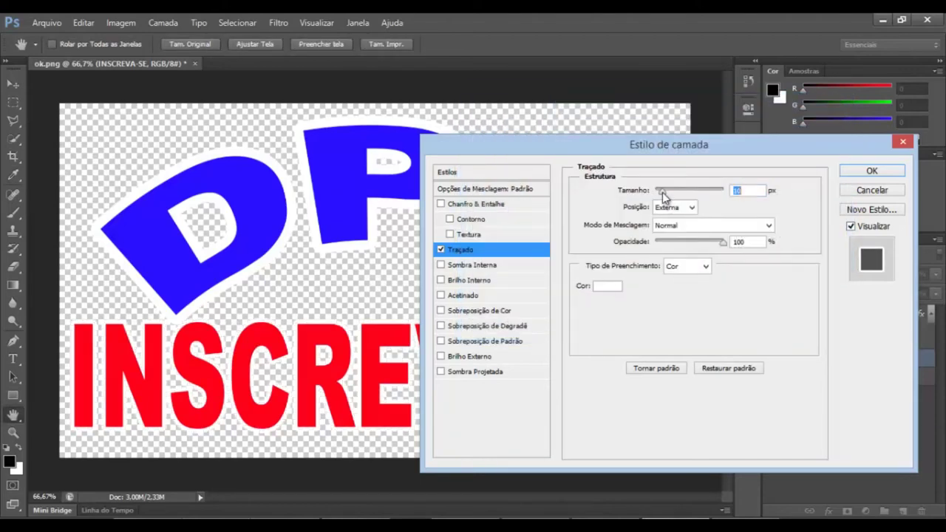
{"action": "left_click", "coordinate": [862, 173]}
Step: Enlarge INSCREVA-SE to about 102% width and 107% height, fit it along the canvas's lower edge and apply the transformation
{"action": "left_click_drag", "start_coordinate": [679, 322], "coordinate": [690, 300]}
{"action": "left_click_drag", "start_coordinate": [573, 365], "coordinate": [580, 390]}
{"action": "left_click_drag", "start_coordinate": [72, 329], "coordinate": [59, 316]}
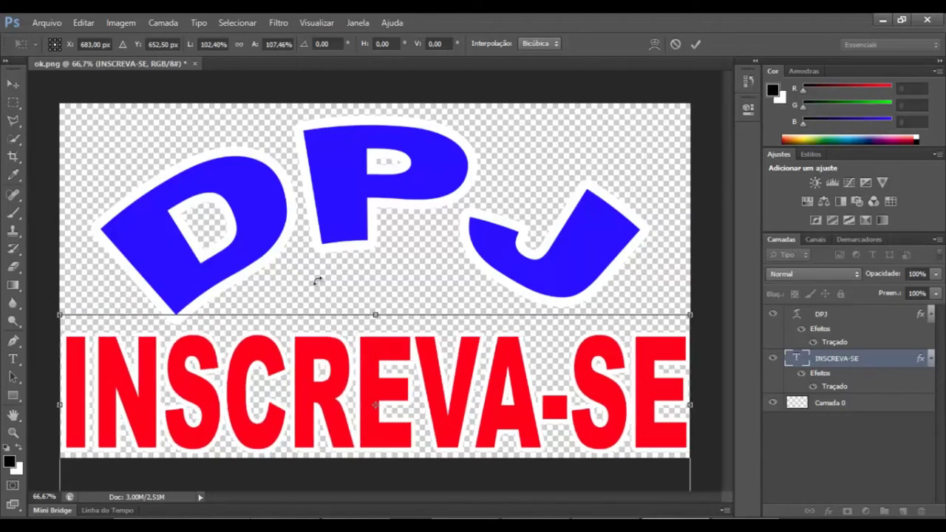
{"action": "left_click", "coordinate": [695, 44]}
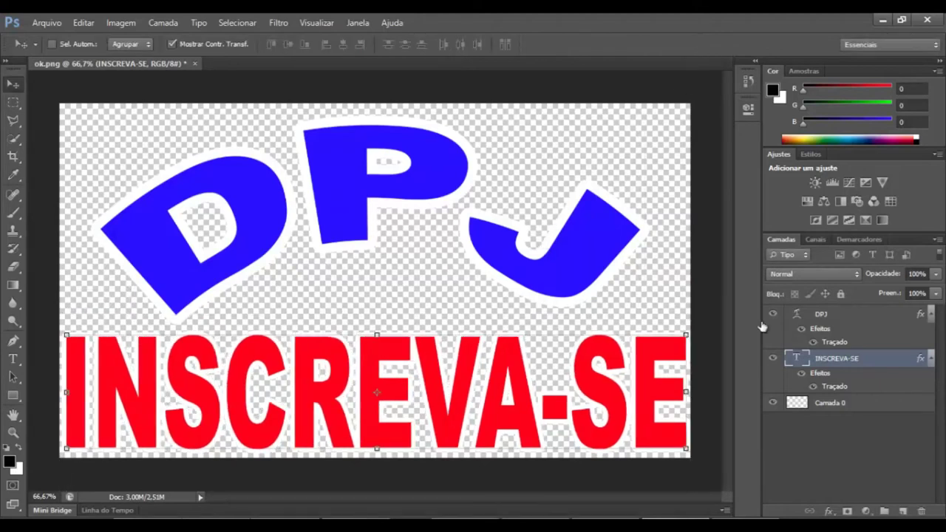
Step: Select the DPJ layer, widen its text to about 109% and centre it above INSCREVA-SE
{"action": "left_click", "coordinate": [825, 317]}
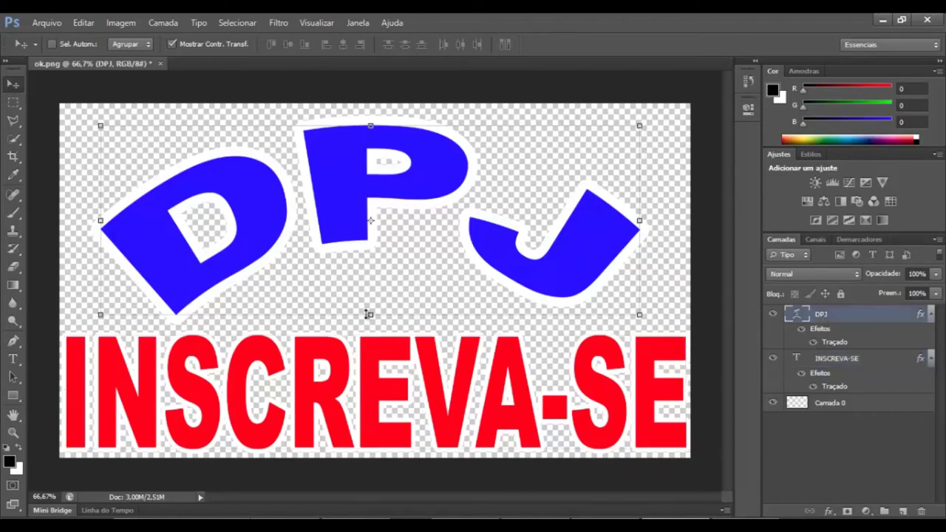
{"action": "left_click", "coordinate": [370, 315]}
{"action": "left_click_drag", "start_coordinate": [370, 317], "coordinate": [348, 317]}
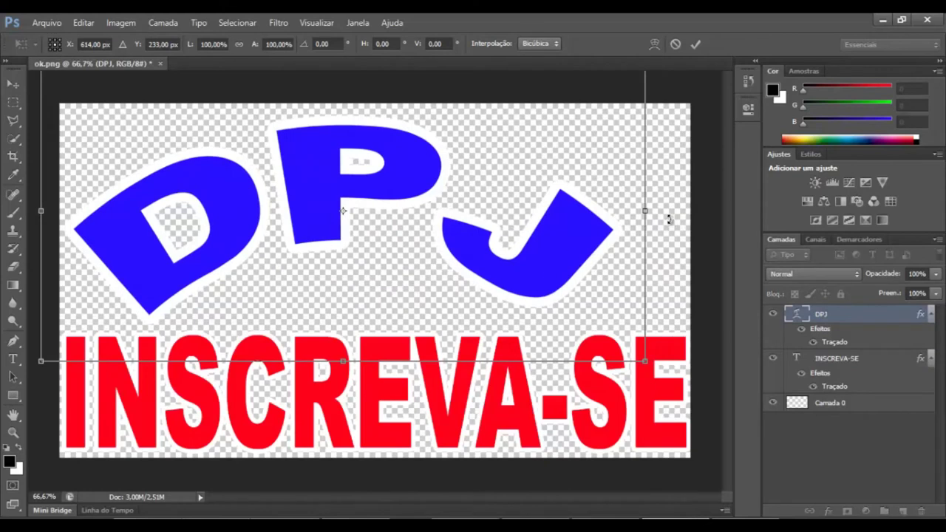
{"action": "left_click_drag", "start_coordinate": [646, 214], "coordinate": [702, 215]}
{"action": "left_click_drag", "start_coordinate": [478, 235], "coordinate": [484, 233]}
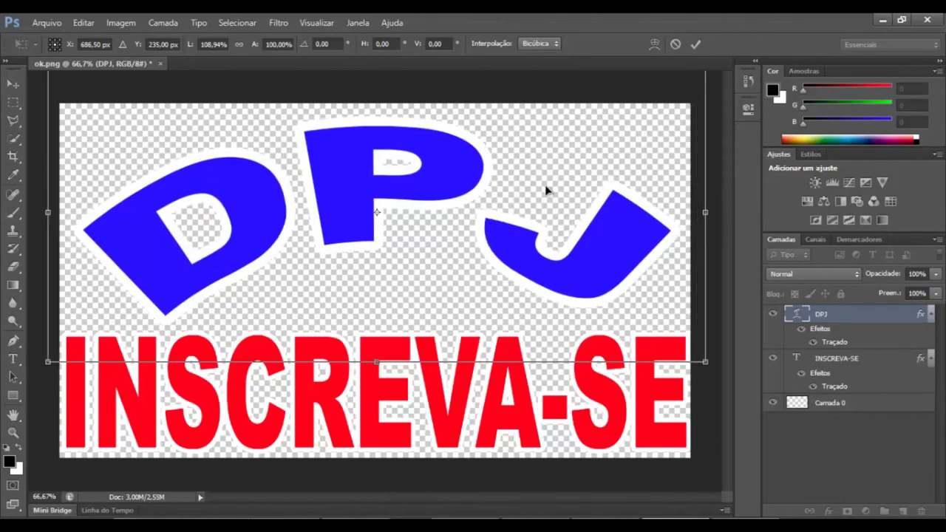
Step: Stretch the DPJ text to about 108% height, rotate it about 1.36° clockwise and apply the transformation
{"action": "key", "text": "ctrl+minus"}
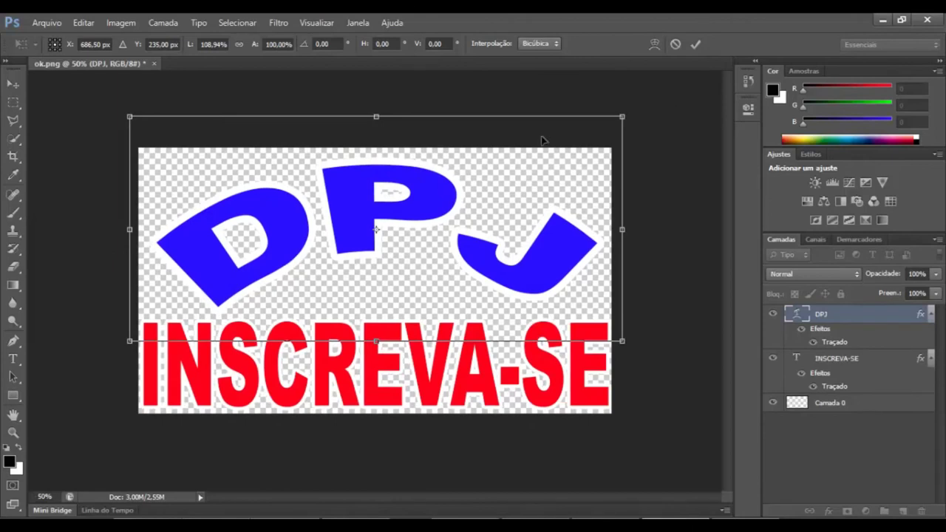
{"action": "left_click_drag", "start_coordinate": [376, 116], "coordinate": [377, 107]}
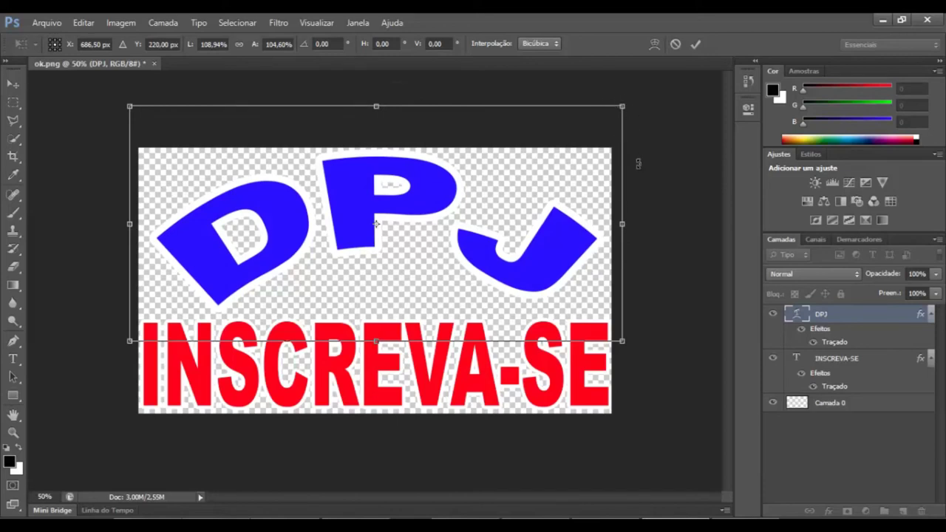
{"action": "left_click_drag", "start_coordinate": [639, 172], "coordinate": [640, 177]}
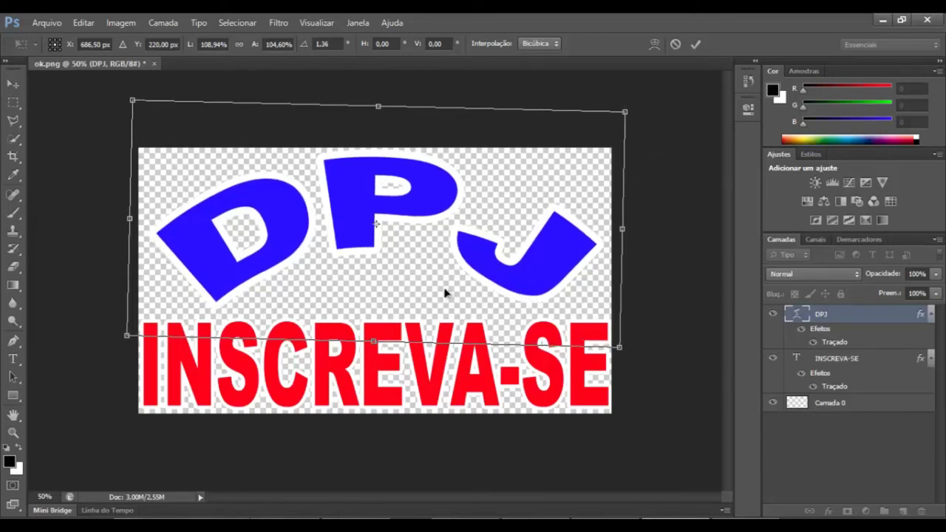
{"action": "left_click_drag", "start_coordinate": [373, 341], "coordinate": [373, 349]}
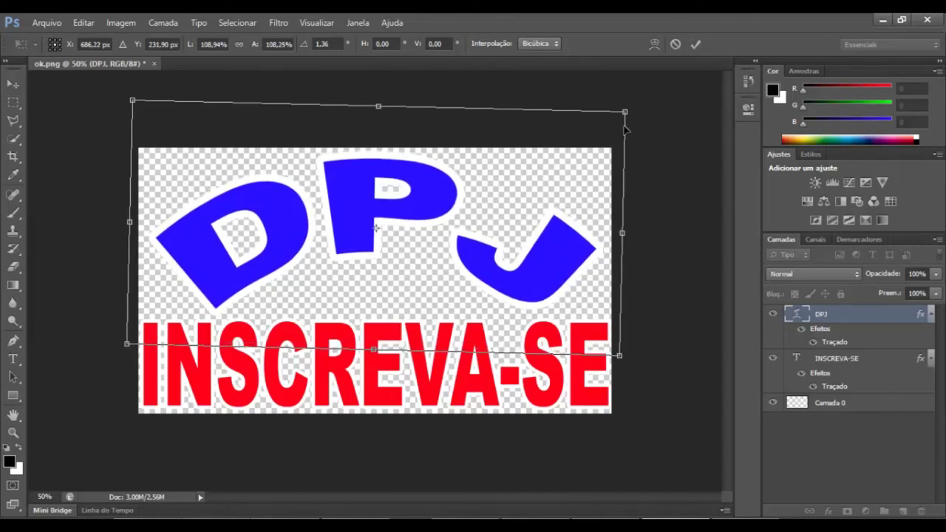
{"action": "left_click", "coordinate": [696, 45]}
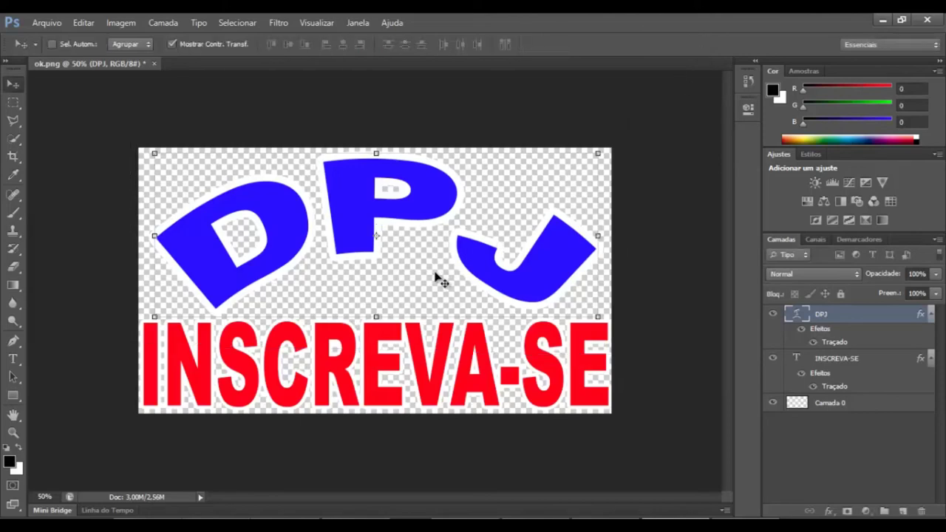
Step: Start saving the logo under a new name in the - YOUTUBE folder, choosing the PNG format
{"action": "left_click", "coordinate": [44, 24]}
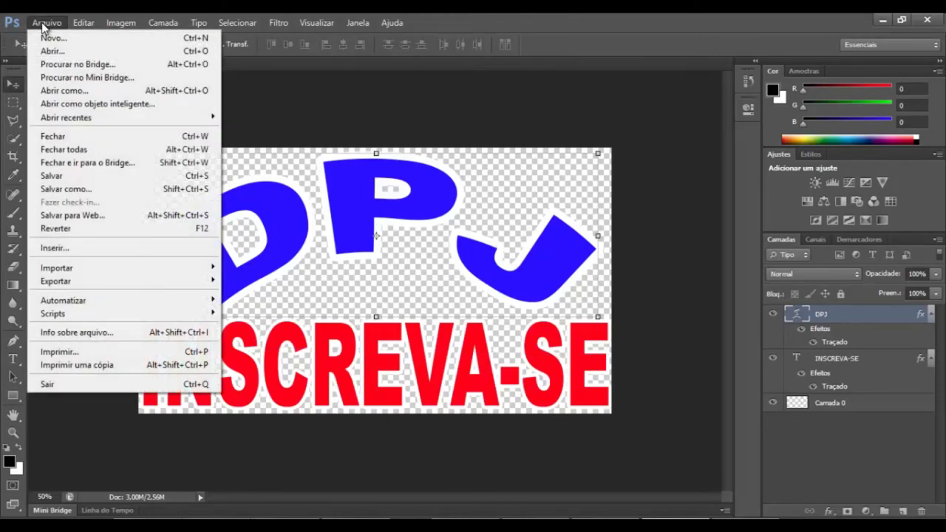
{"action": "left_click", "coordinate": [111, 189]}
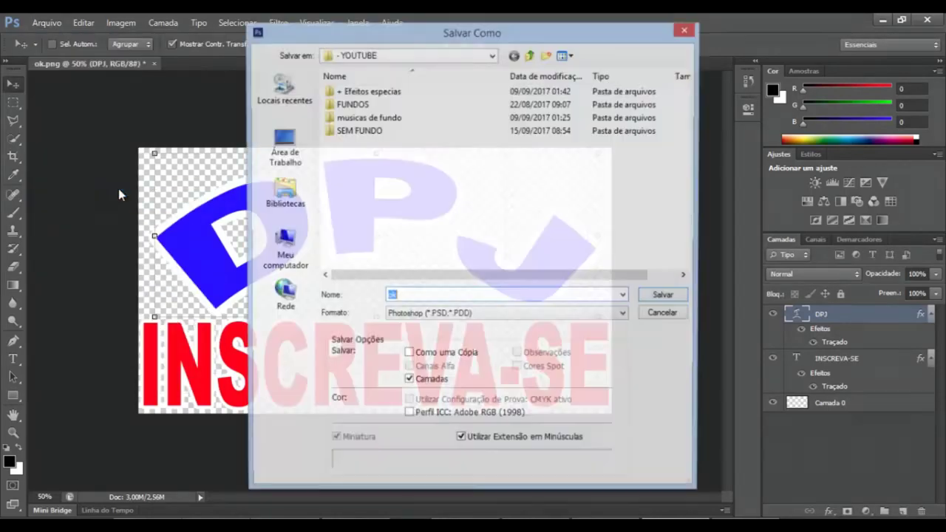
{"action": "left_click", "coordinate": [453, 314]}
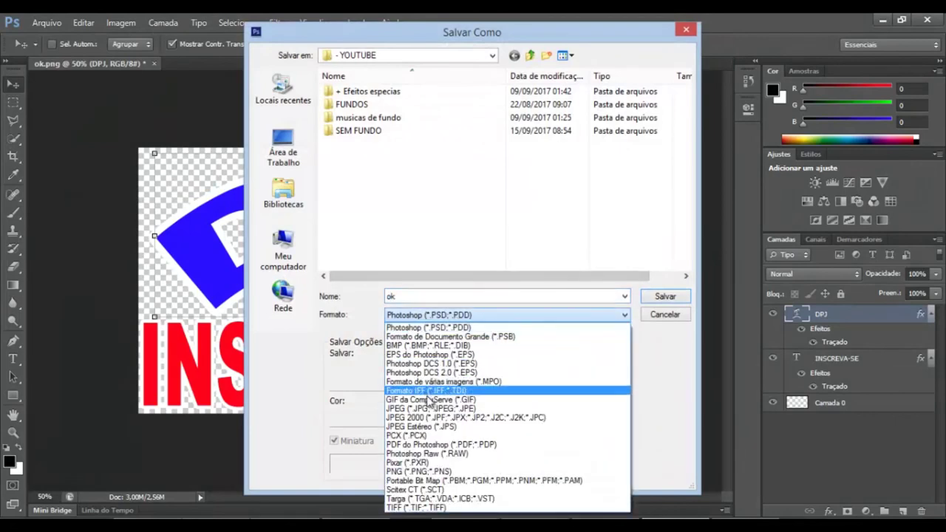
{"action": "left_click", "coordinate": [444, 472]}
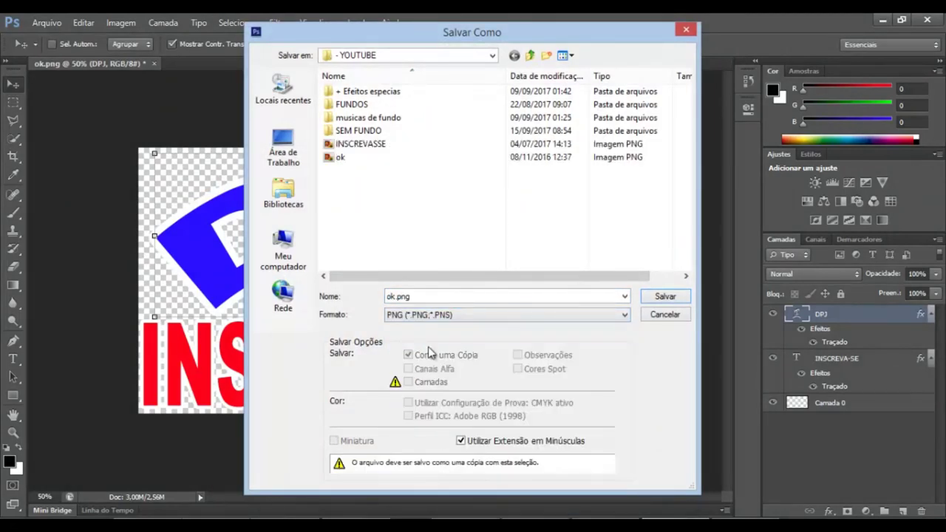
Step: Name the PNG copy INSCREVASSE 2017 and save it with the smallest/slow compression and no interlacing
{"action": "left_click", "coordinate": [399, 296]}
{"action": "left_click", "coordinate": [392, 296]}
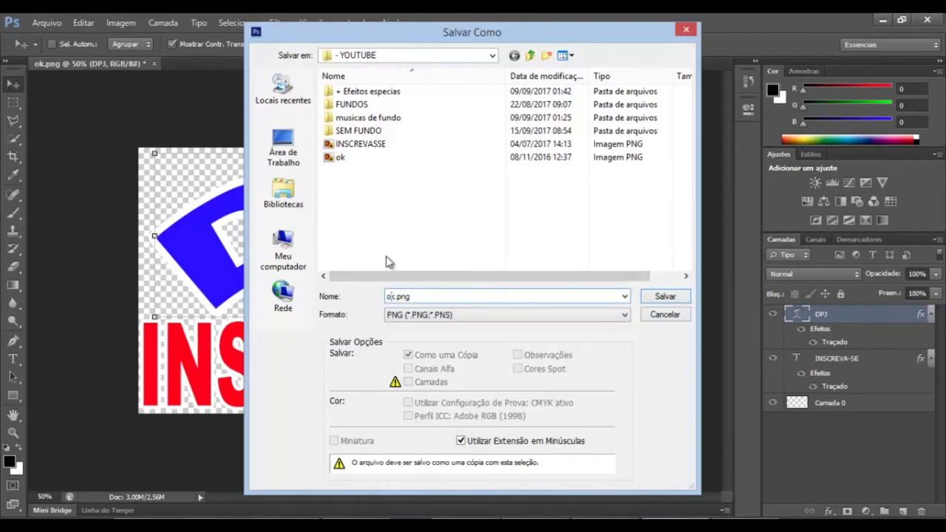
{"action": "left_click", "coordinate": [360, 144]}
{"action": "double_click", "coordinate": [456, 297]}
{"action": "key", "text": "BackSpace"}
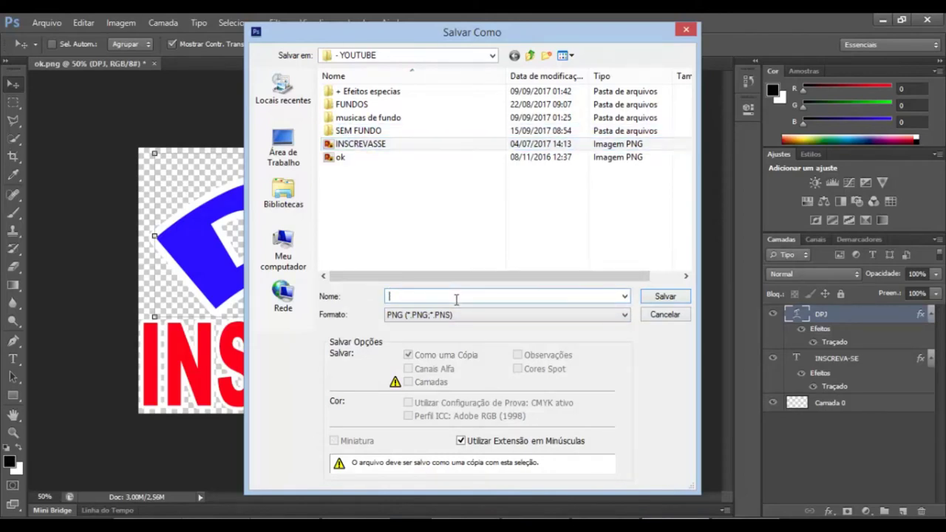
{"action": "type", "text": "INSCREVASSE"}
{"action": "key", "text": "End"}
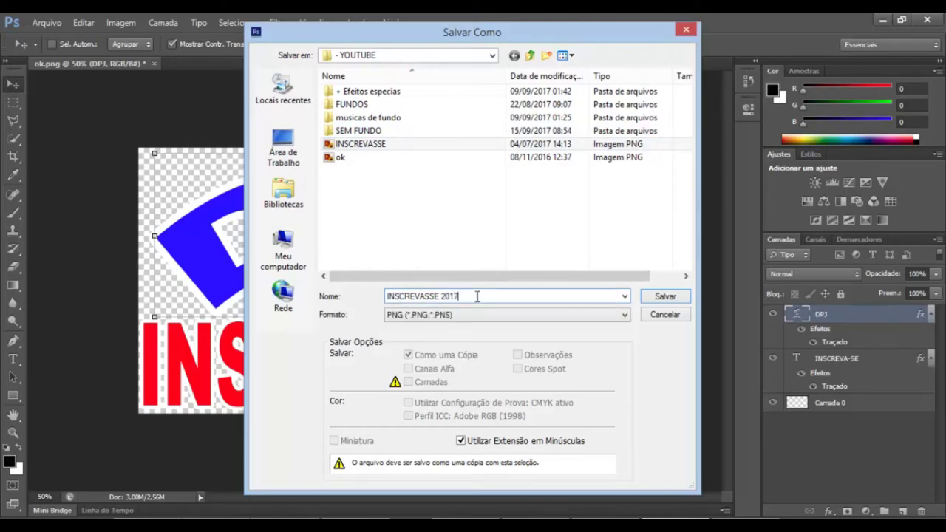
{"action": "left_click", "coordinate": [655, 299]}
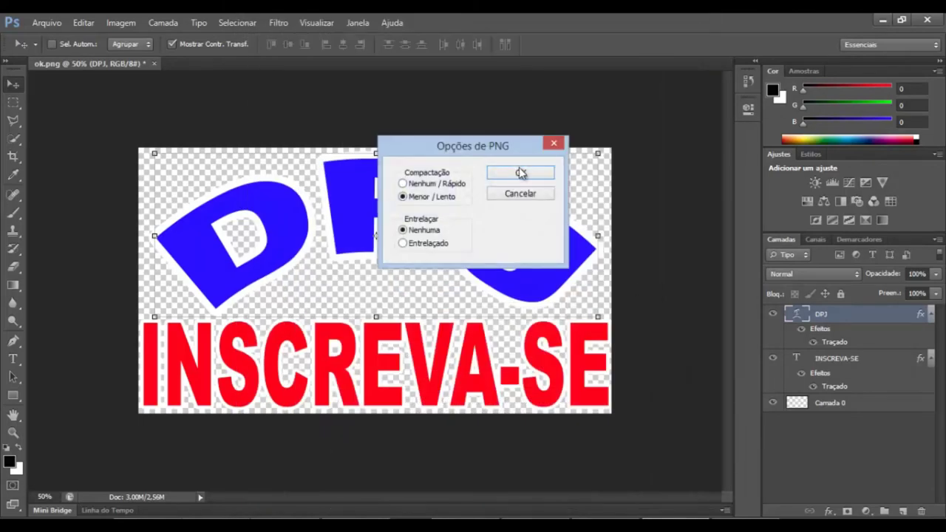
{"action": "left_click", "coordinate": [521, 176]}
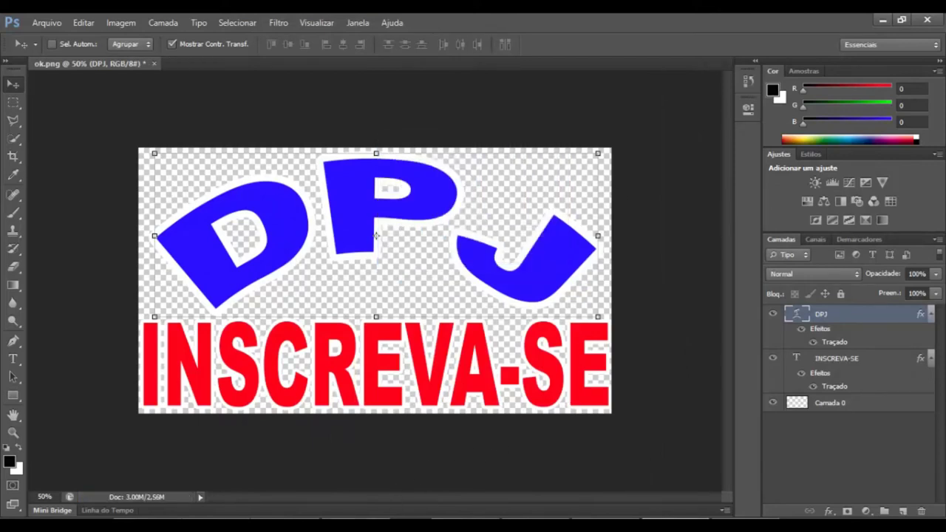
Step: Switch to File Explorer and check the INSCREVASSE 2017 image in the - YOUTUBE folder
{"action": "key", "text": "alt+Tab"}
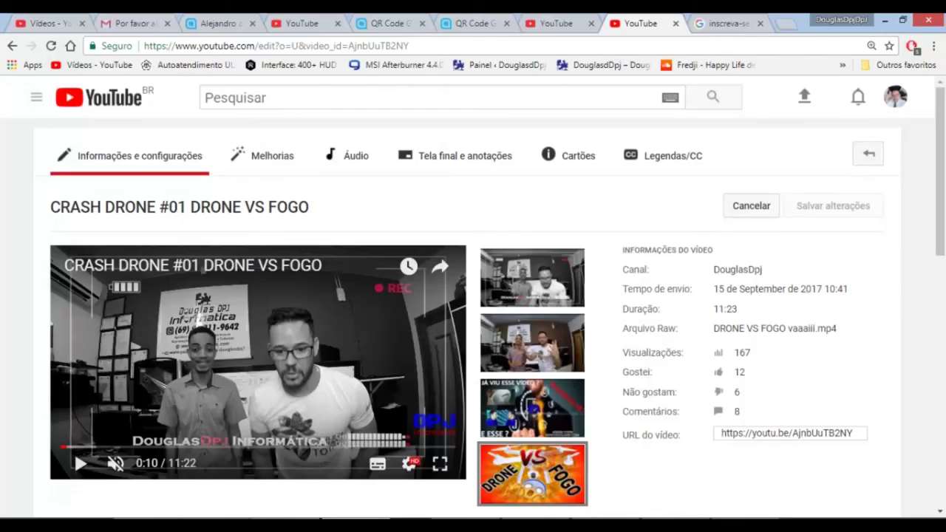
{"action": "key", "text": "alt+Tab"}
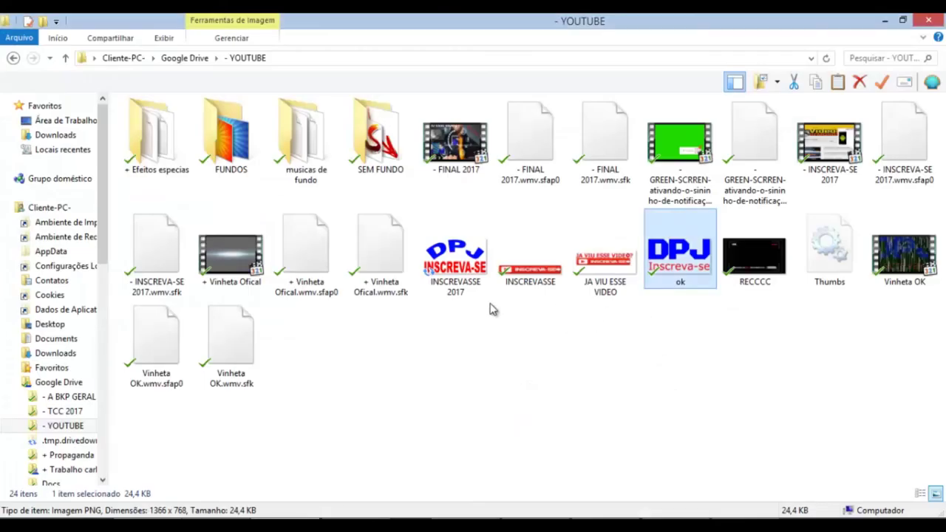
{"action": "left_click", "coordinate": [470, 255]}
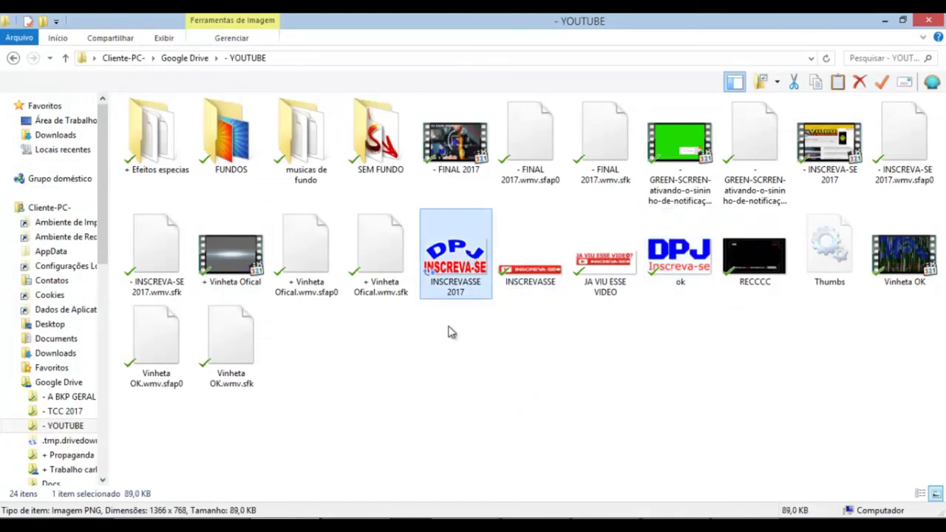
{"action": "left_click", "coordinate": [456, 349]}
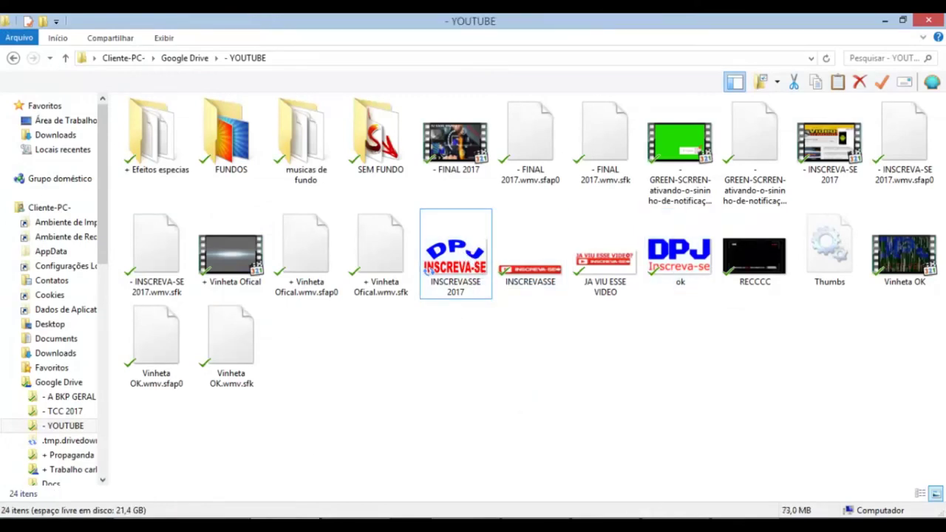
Step: Switch to the YouTube branding page in Chrome and open the file chooser for the watermark upload
{"action": "key", "text": "alt+Tab"}
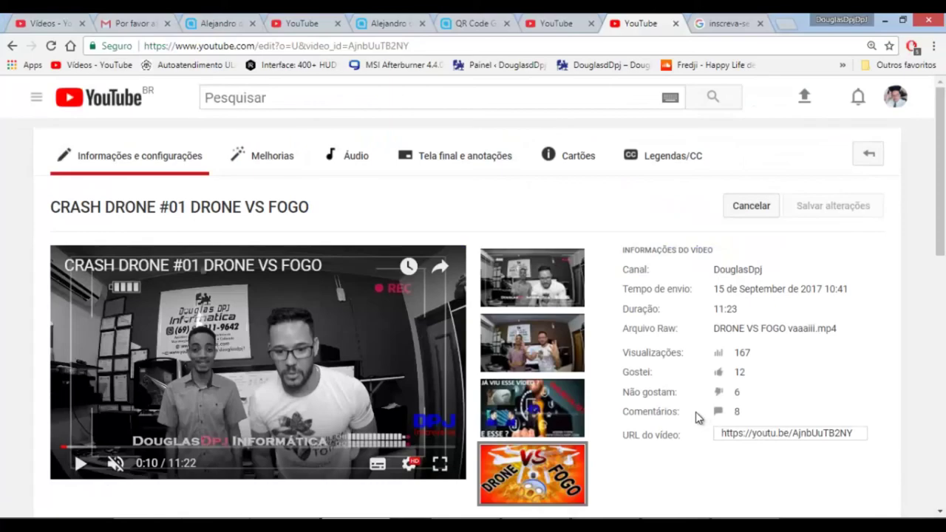
{"action": "scroll", "coordinate": [665, 373], "scroll_direction": "down", "scroll_amount": 4}
{"action": "scroll", "coordinate": [664, 366], "scroll_direction": "up", "scroll_amount": 4}
{"action": "left_click", "coordinate": [555, 23]}
{"action": "left_click", "coordinate": [342, 309]}
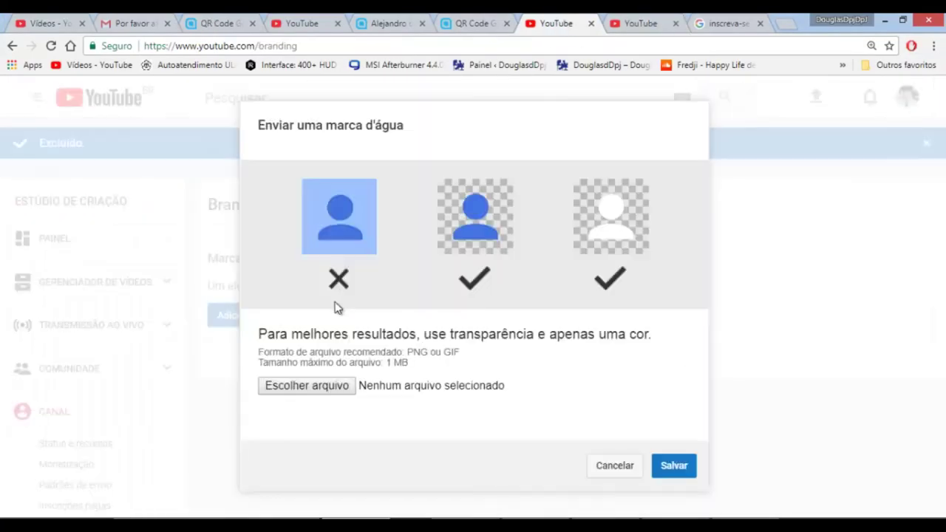
{"action": "left_click", "coordinate": [320, 389]}
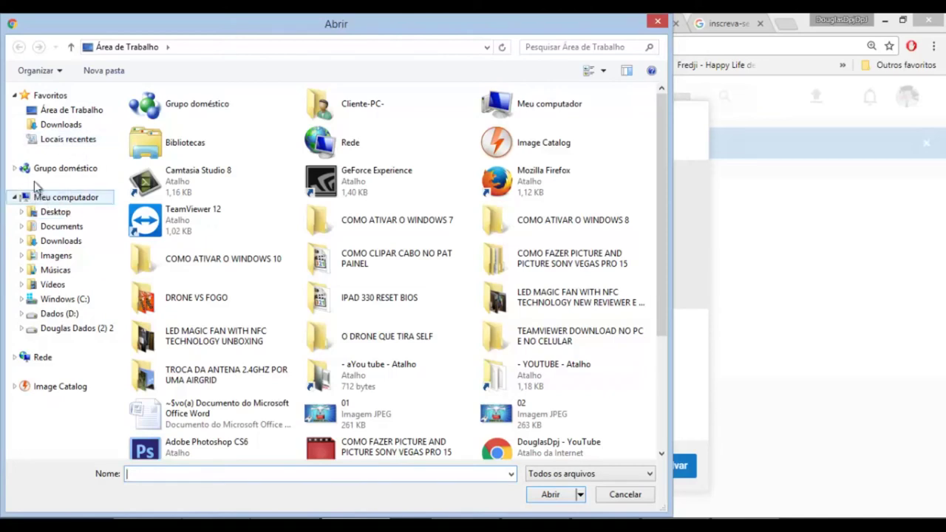
{"action": "left_click", "coordinate": [21, 212]}
{"action": "left_click", "coordinate": [21, 212]}
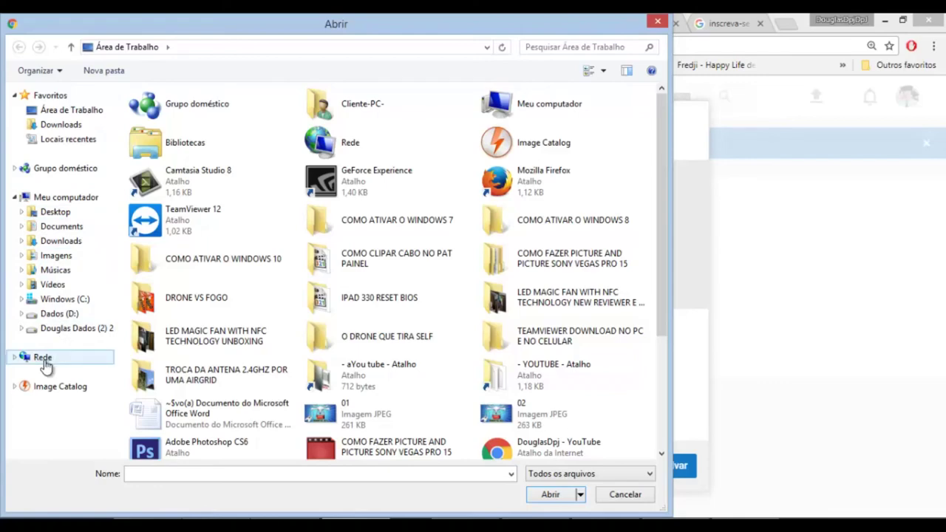
{"action": "left_click", "coordinate": [72, 110]}
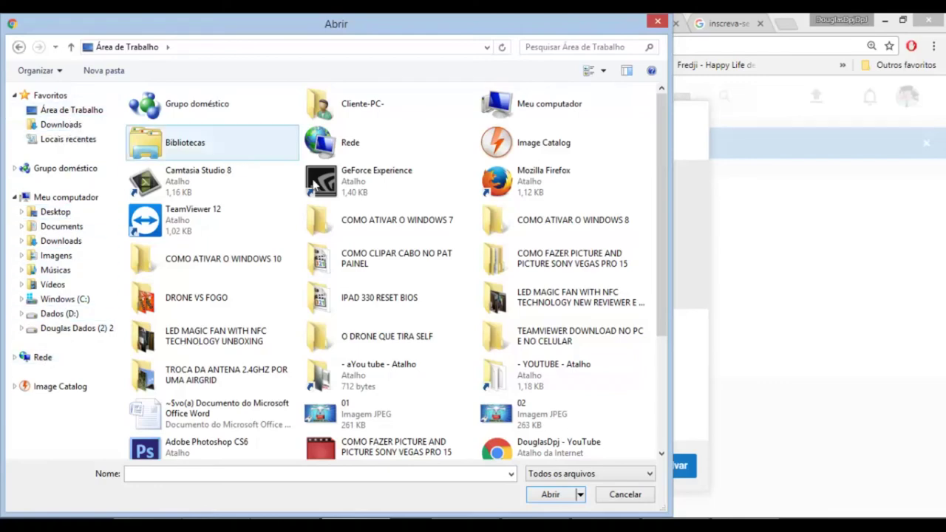
{"action": "left_click", "coordinate": [485, 194]}
{"action": "scroll", "coordinate": [469, 222], "scroll_direction": "down", "scroll_amount": 3}
{"action": "left_click", "coordinate": [481, 333]}
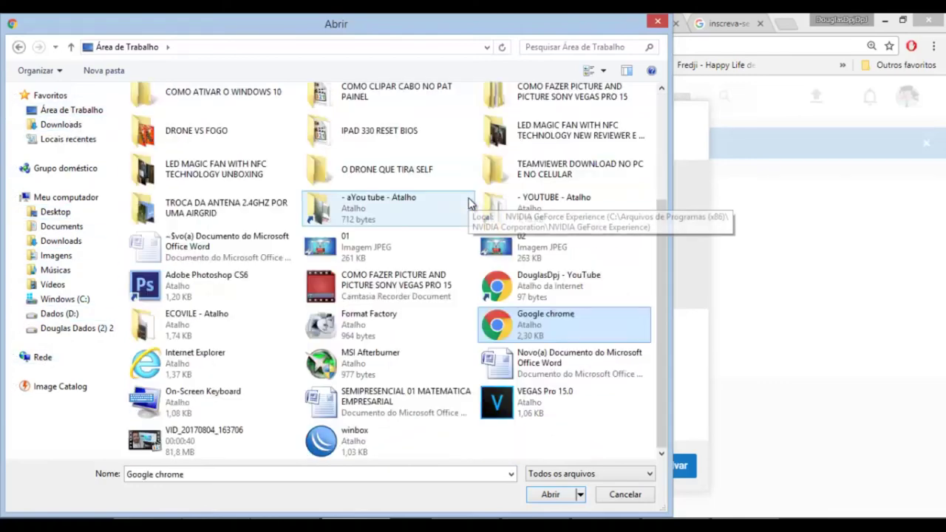
{"action": "key", "text": "g"}
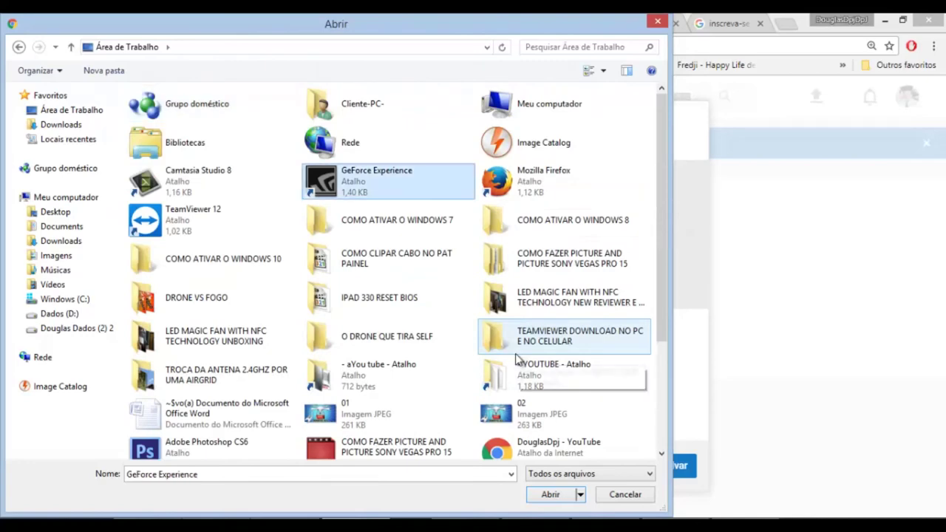
Step: Browse to the - YOUTUBE folder inside Google Drive in the Cliente-PC- user folder
{"action": "double_click", "coordinate": [354, 102]}
{"action": "double_click", "coordinate": [186, 172]}
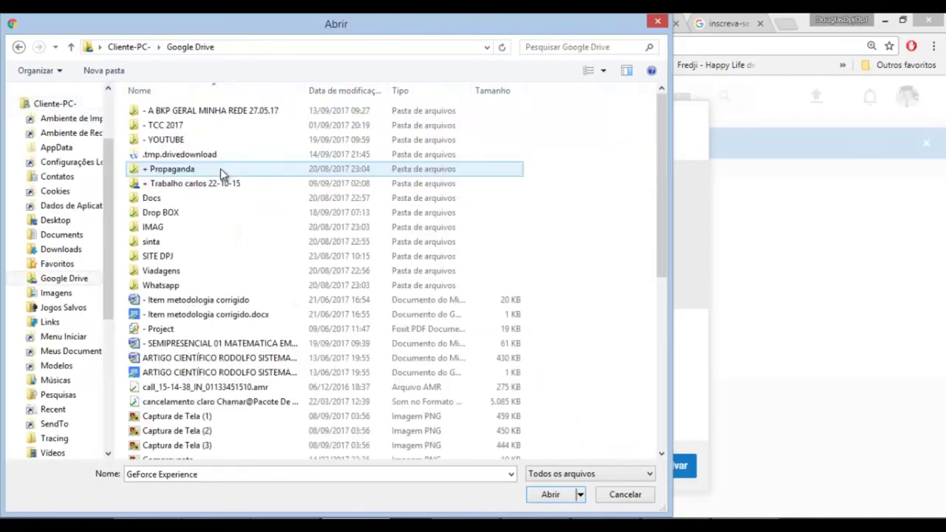
{"action": "double_click", "coordinate": [166, 140]}
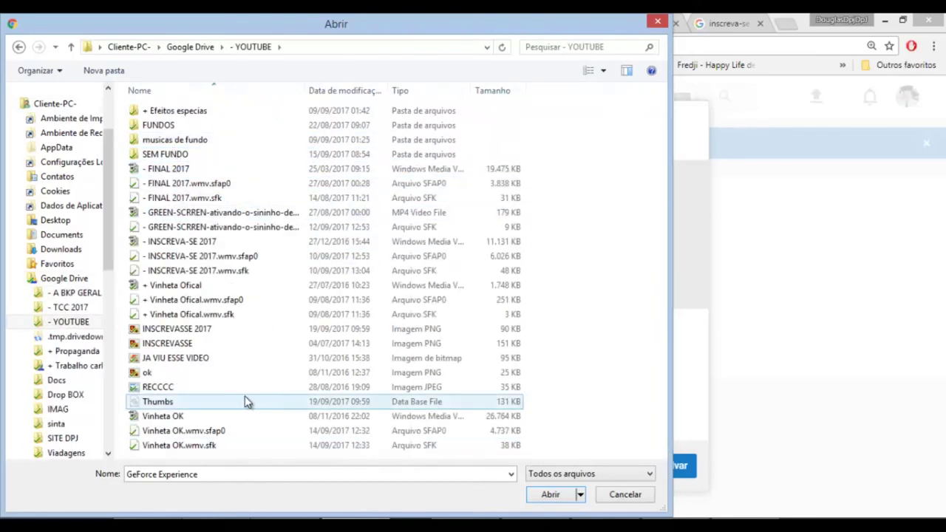
Step: Select the INSCREVASSE 2017 image and show the folder's files as larger thumbnails
{"action": "left_click", "coordinate": [190, 333]}
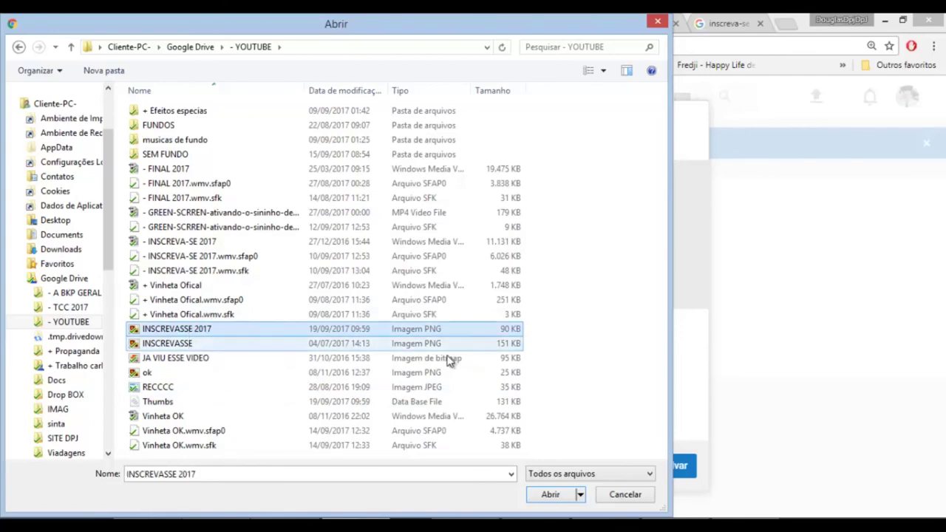
{"action": "left_click", "coordinate": [591, 74]}
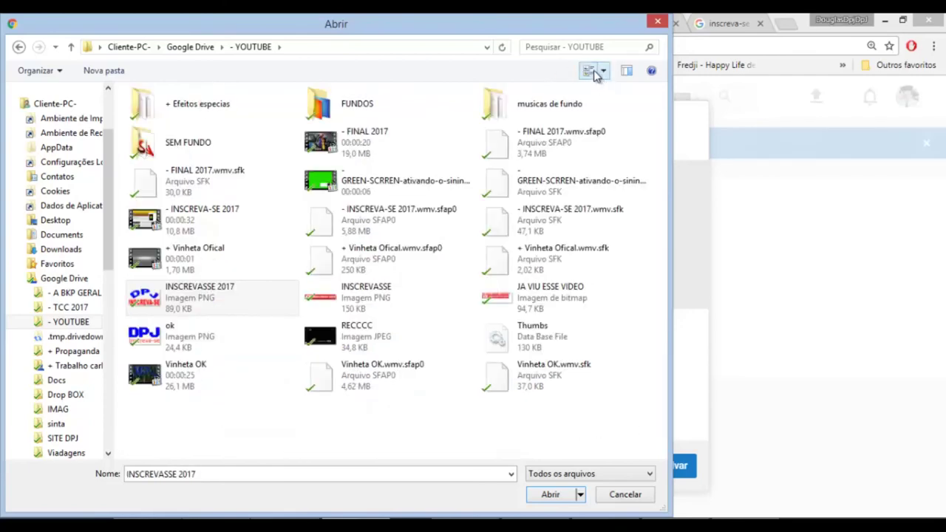
{"action": "left_click", "coordinate": [597, 74]}
{"action": "left_click", "coordinate": [603, 72]}
{"action": "left_click", "coordinate": [649, 53]}
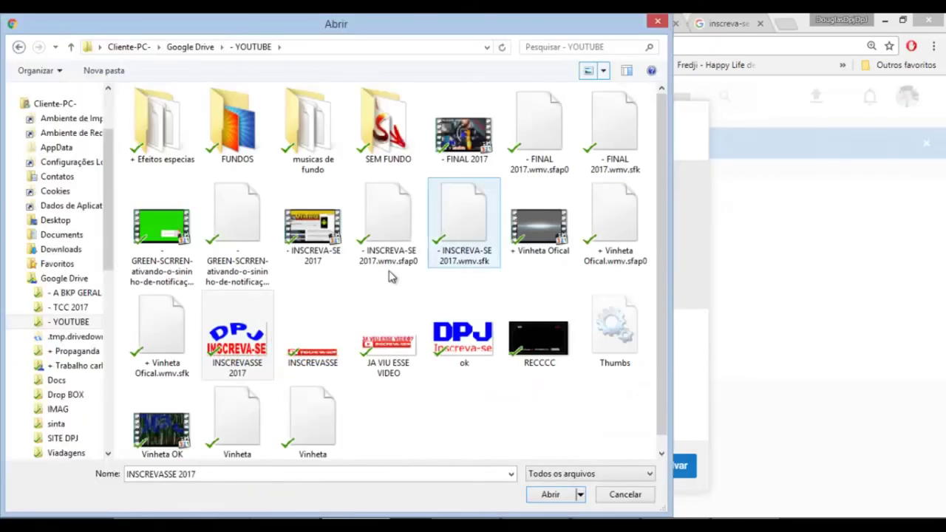
Step: Upload the INSCREVASSE 2017 PNG as the channel watermark and save it
{"action": "double_click", "coordinate": [244, 343]}
{"action": "left_click", "coordinate": [673, 467]}
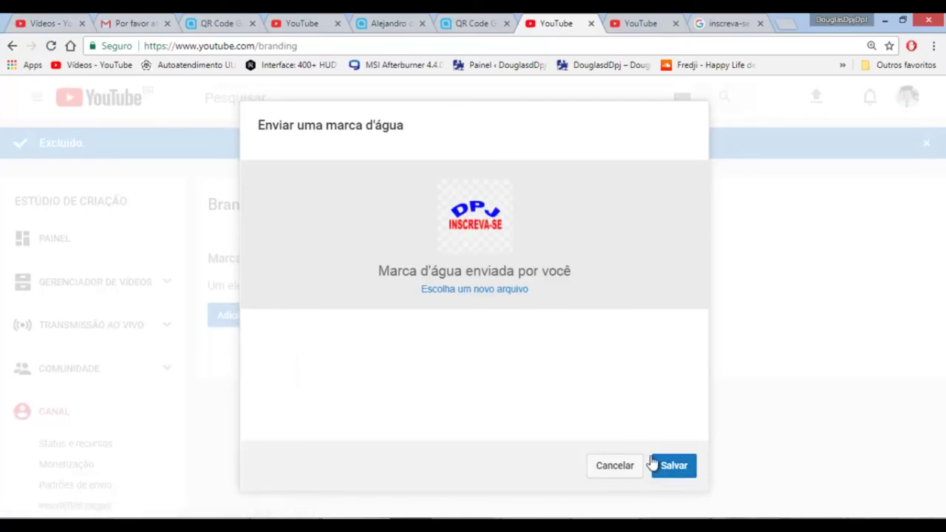
{"action": "left_click", "coordinate": [673, 466]}
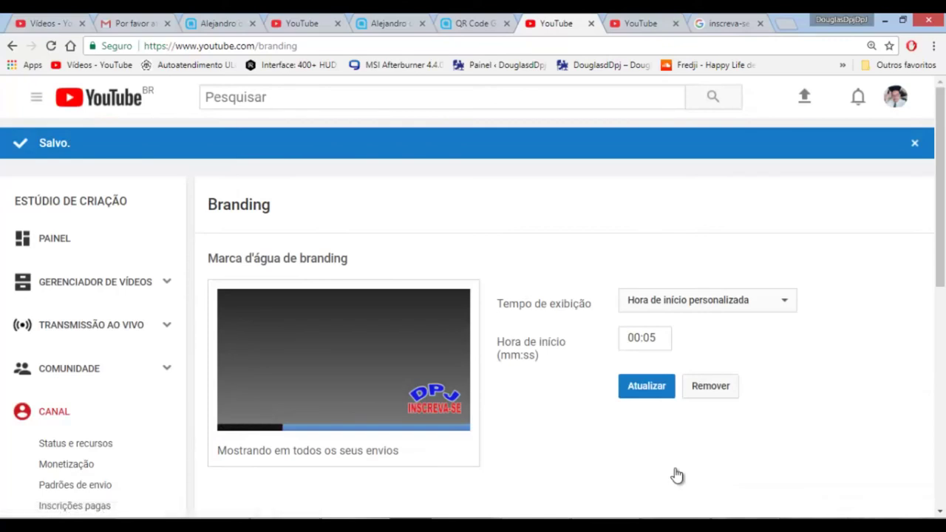
Step: Set the watermark's display time to Vídeo completo and update the branding settings
{"action": "left_click", "coordinate": [687, 309]}
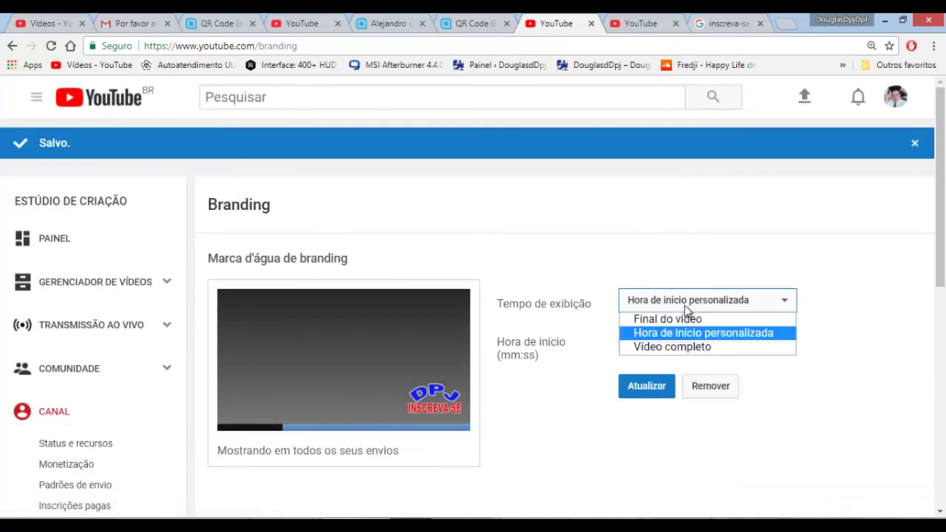
{"action": "left_click", "coordinate": [695, 347]}
{"action": "left_click", "coordinate": [656, 344]}
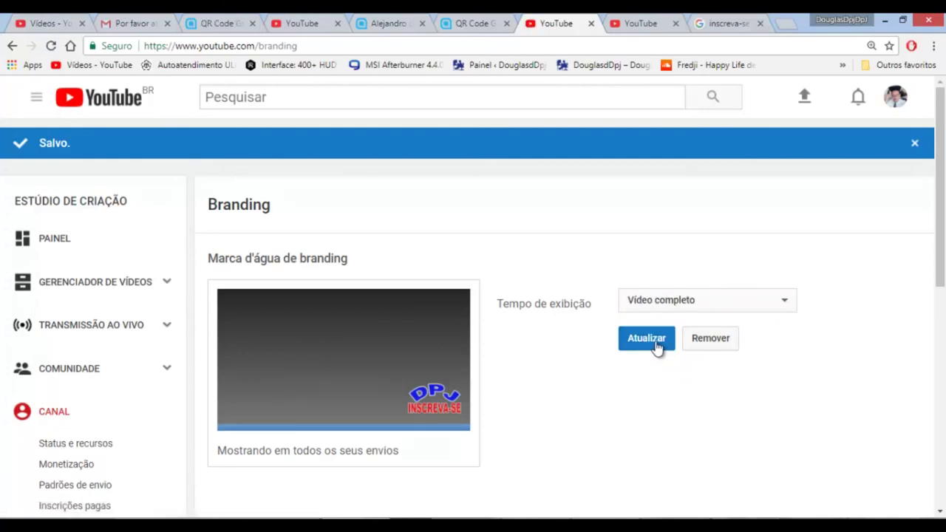
{"action": "scroll", "coordinate": [638, 362], "scroll_direction": "down", "scroll_amount": 3}
{"action": "scroll", "coordinate": [628, 370], "scroll_direction": "up", "scroll_amount": 3}
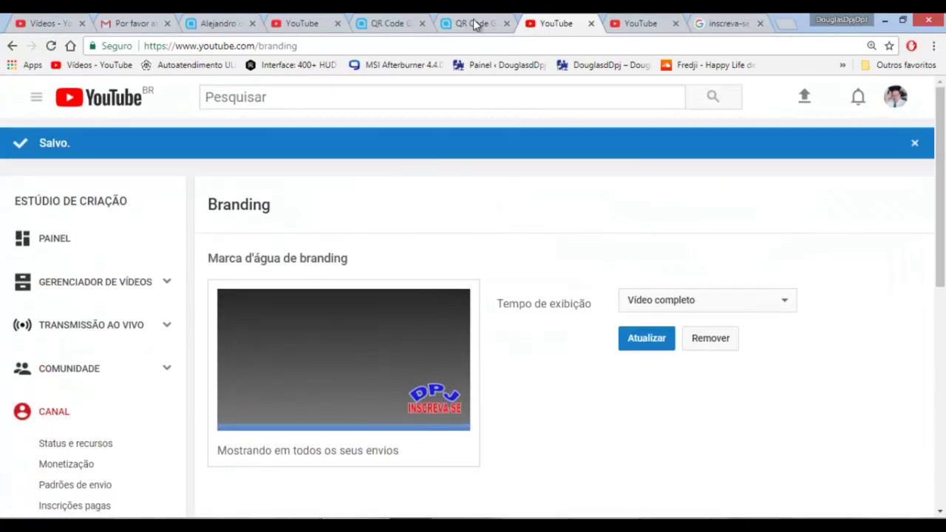
Step: Play the CRASH DRONE #01 DRONE VS FOGO video in full screen and check the watermark with its subscribe pop-up
{"action": "left_click", "coordinate": [624, 21]}
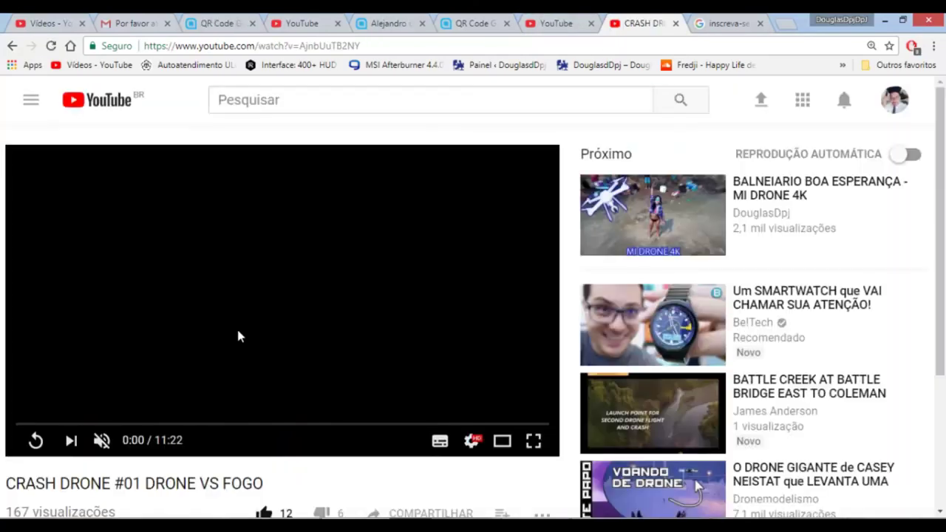
{"action": "left_click", "coordinate": [305, 328]}
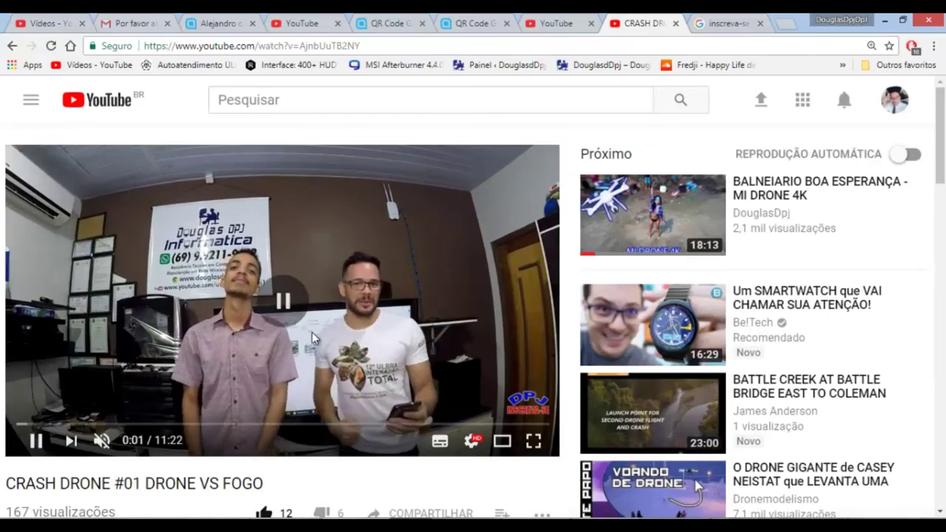
{"action": "left_click", "coordinate": [533, 442]}
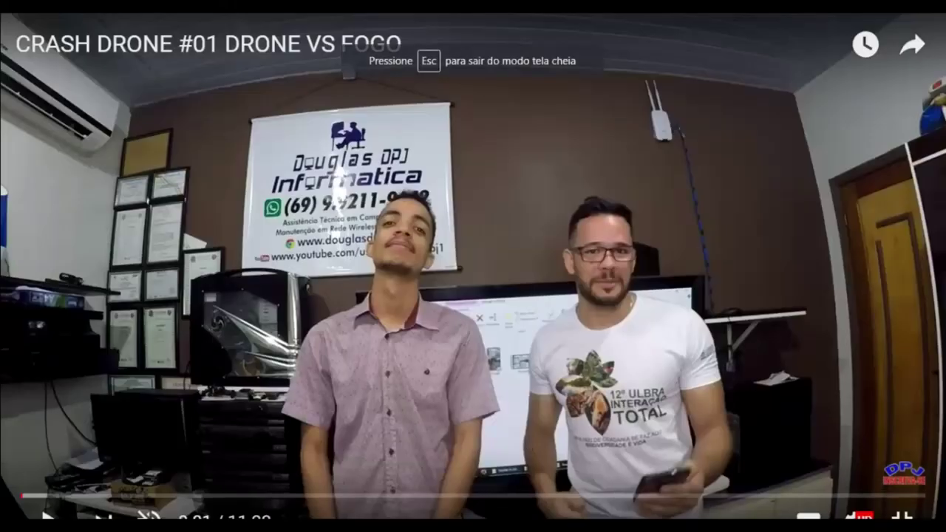
{"action": "mouse_move", "coordinate": [903, 473]}
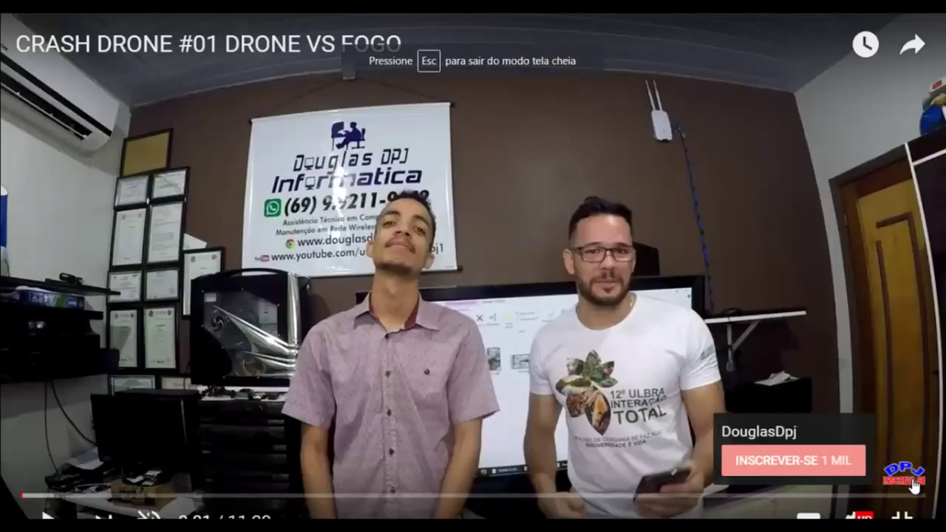